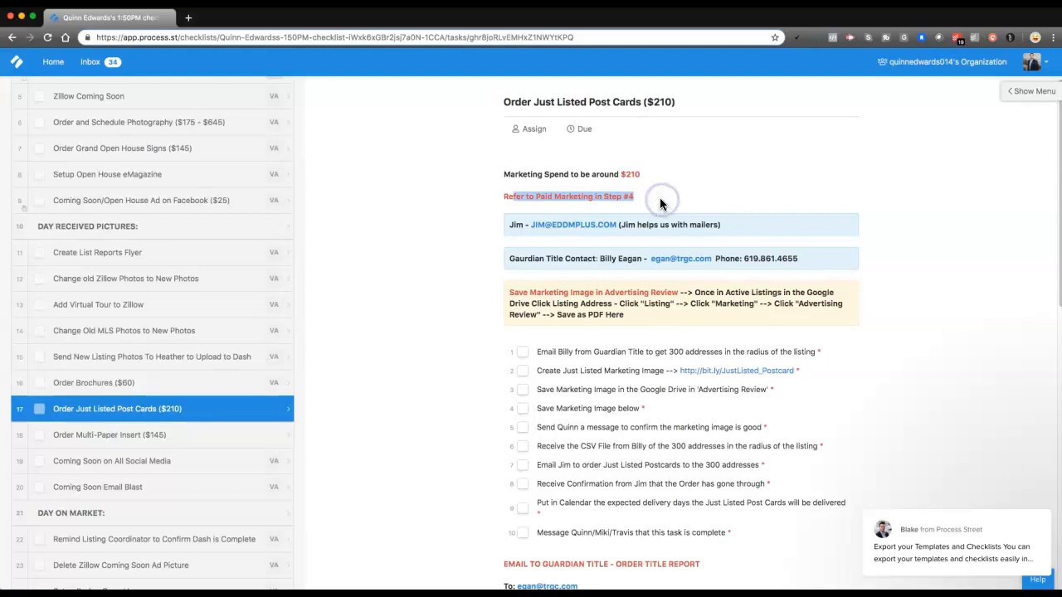
Check the Paid Marketing To Do task for whether Just Listed Postcards is included in this listing's paid marketing
{"action": "scroll", "coordinate": [199, 289], "scroll_direction": "up", "scroll_amount": 4}
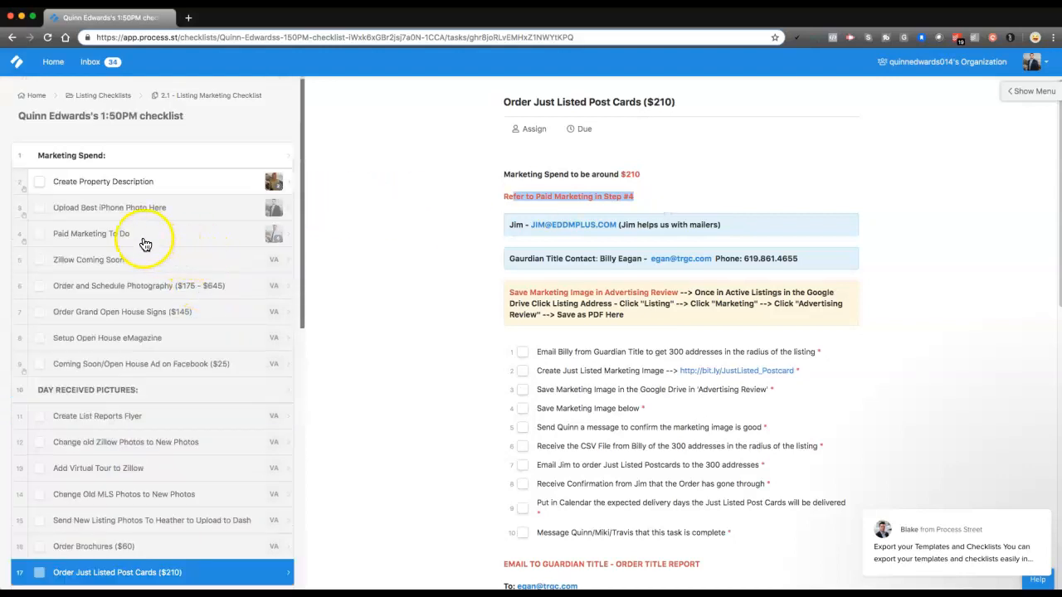
{"action": "left_click", "coordinate": [82, 240]}
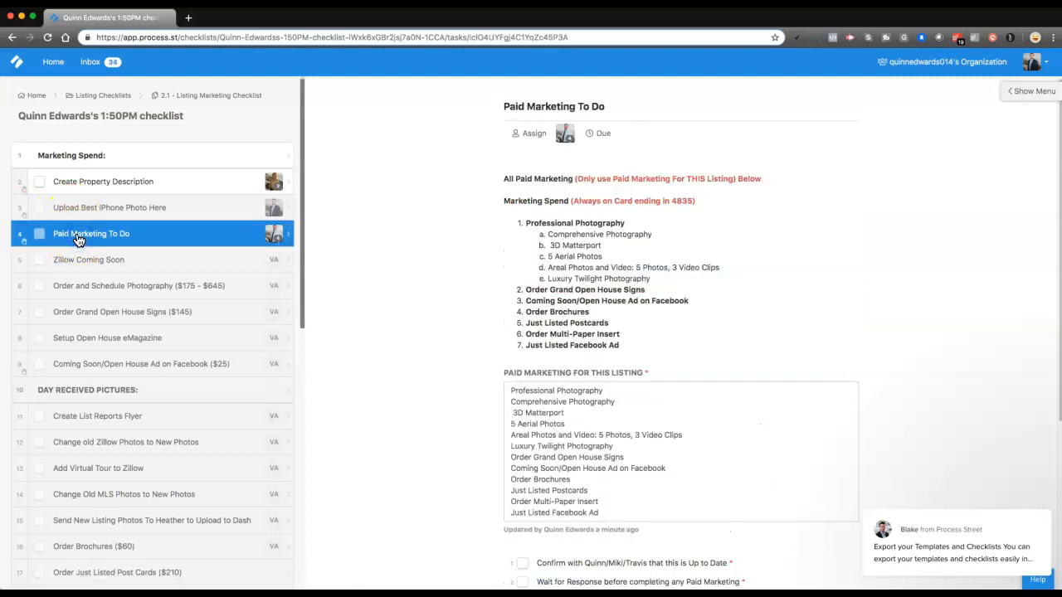
{"action": "scroll", "coordinate": [479, 253], "scroll_direction": "down", "scroll_amount": 2}
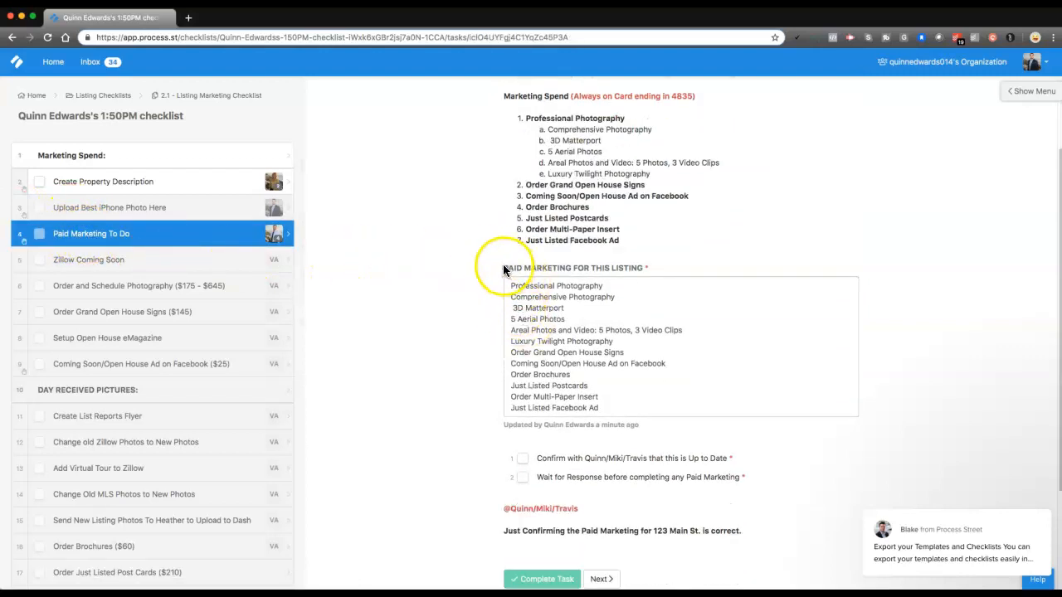
{"action": "left_click_drag", "start_coordinate": [488, 267], "coordinate": [636, 268]}
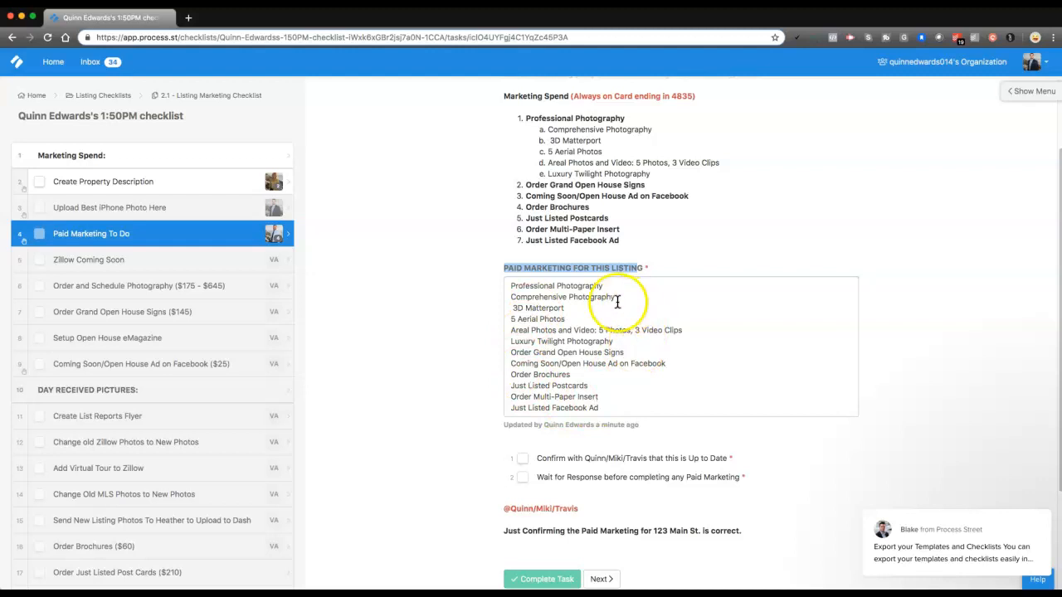
{"action": "scroll", "coordinate": [584, 341], "scroll_direction": "up", "scroll_amount": 1}
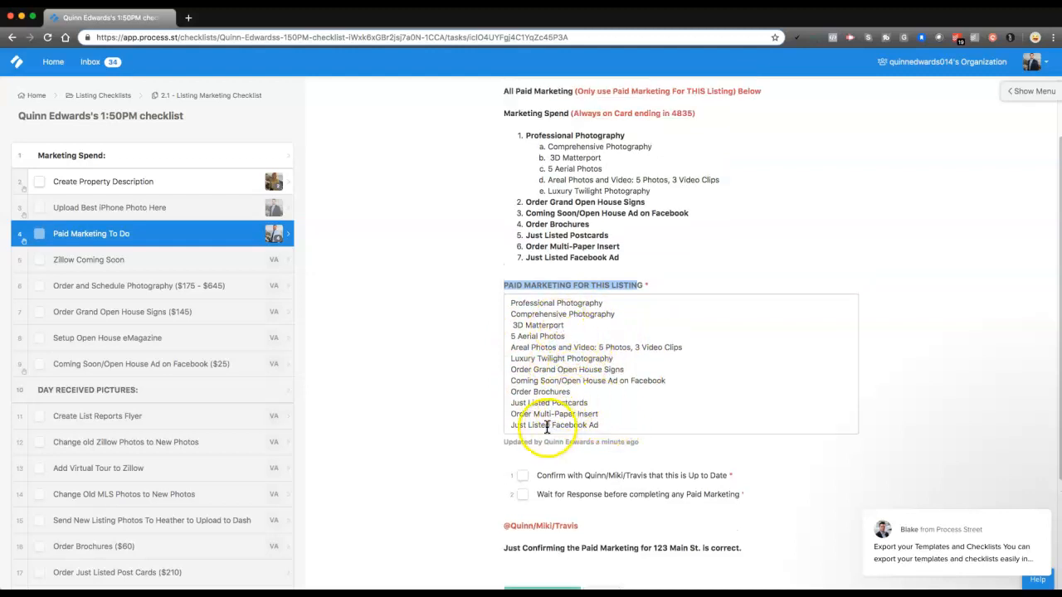
{"action": "left_click_drag", "start_coordinate": [512, 402], "coordinate": [595, 403]}
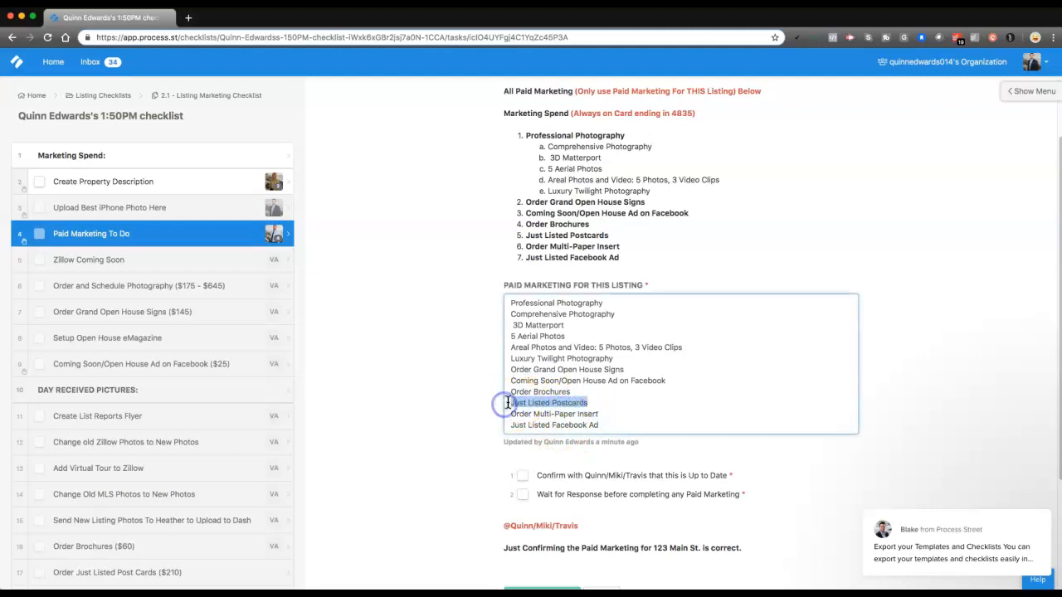
Open the Order Just Listed Post Cards ($210) task and read its first subtask about requesting 300 addresses around the listing
{"action": "scroll", "coordinate": [166, 264], "scroll_direction": "down", "scroll_amount": 5}
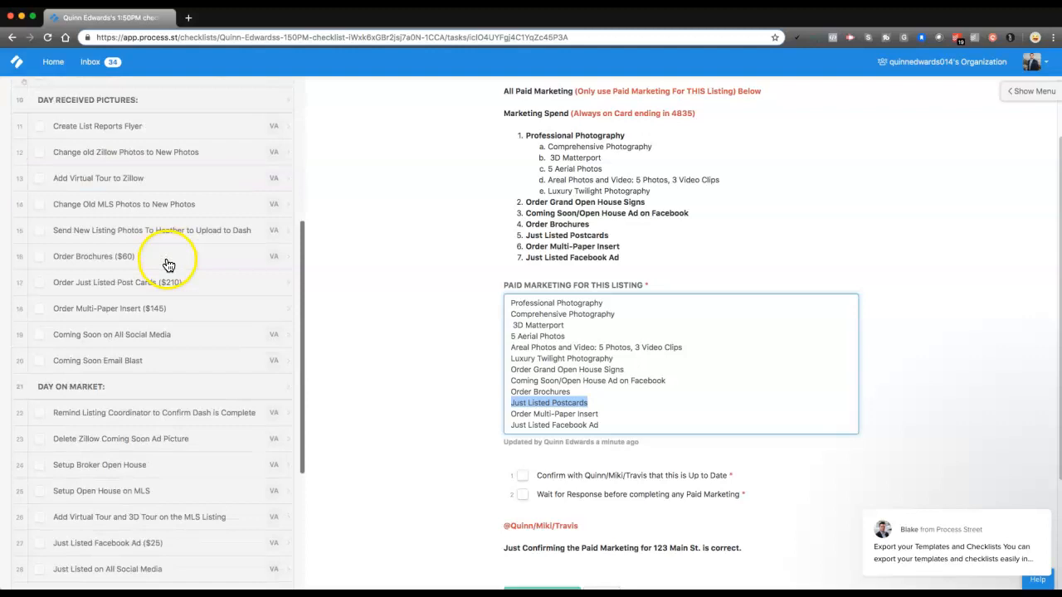
{"action": "scroll", "coordinate": [178, 248], "scroll_direction": "down", "scroll_amount": 1}
{"action": "left_click", "coordinate": [107, 283]}
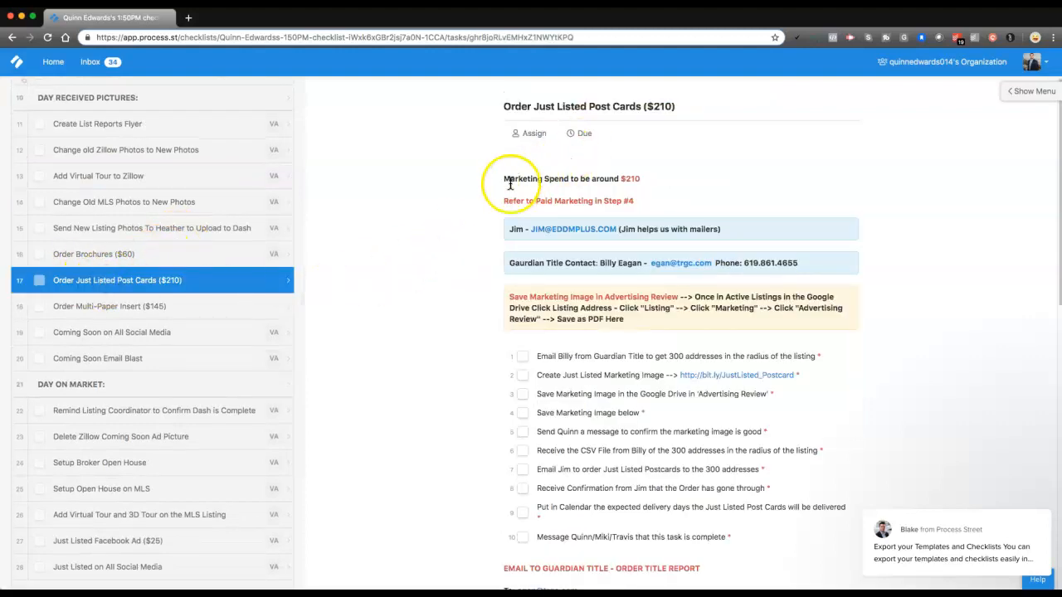
{"action": "scroll", "coordinate": [500, 187], "scroll_direction": "down", "scroll_amount": 2}
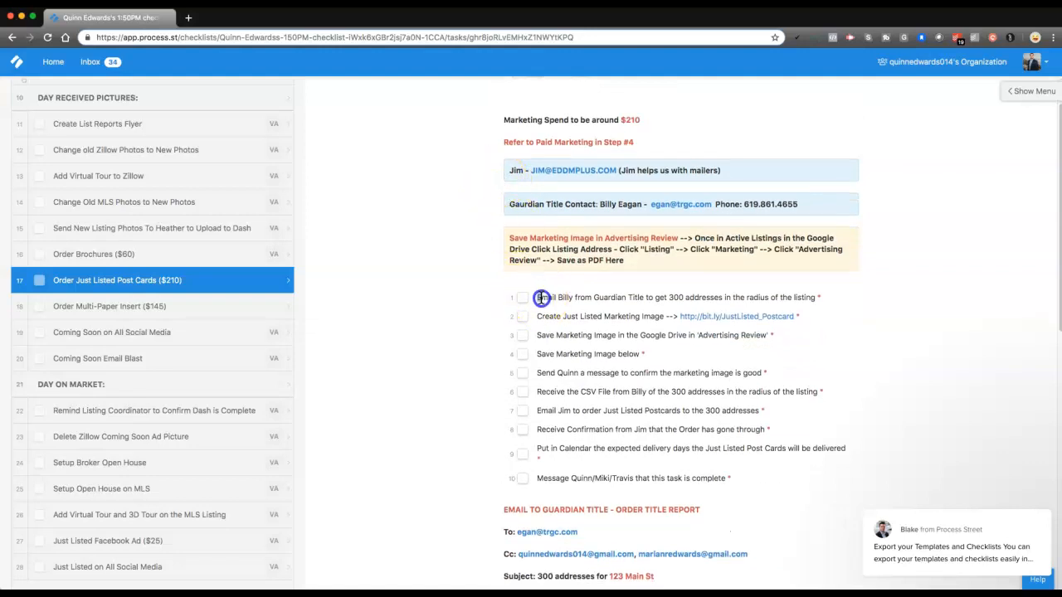
{"action": "left_click_drag", "start_coordinate": [588, 300], "coordinate": [635, 300]}
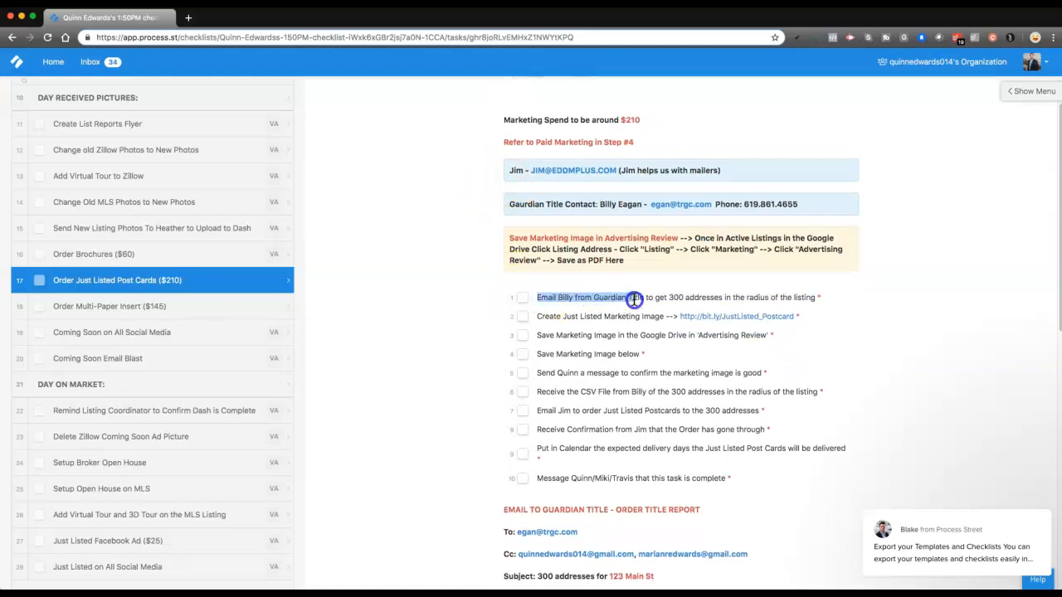
{"action": "left_click", "coordinate": [641, 297]}
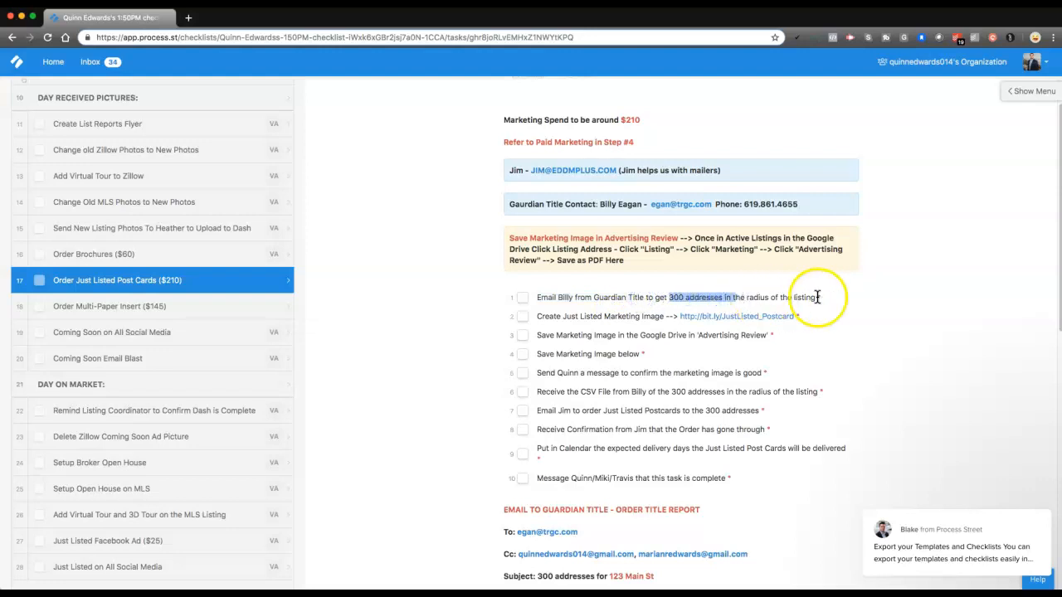
{"action": "left_click", "coordinate": [721, 295]}
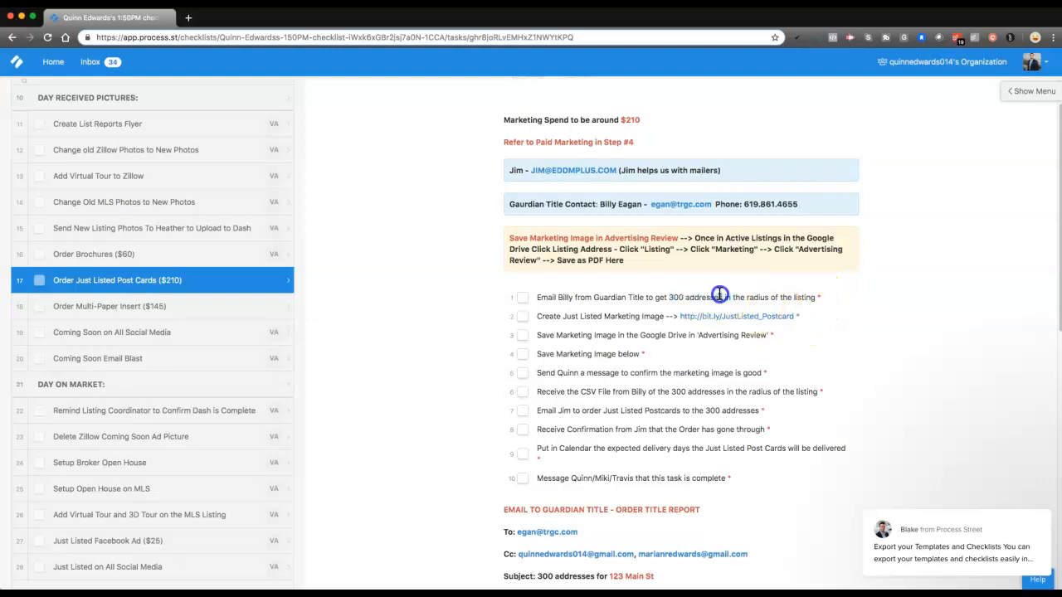
{"action": "left_click_drag", "start_coordinate": [721, 295], "coordinate": [717, 292]}
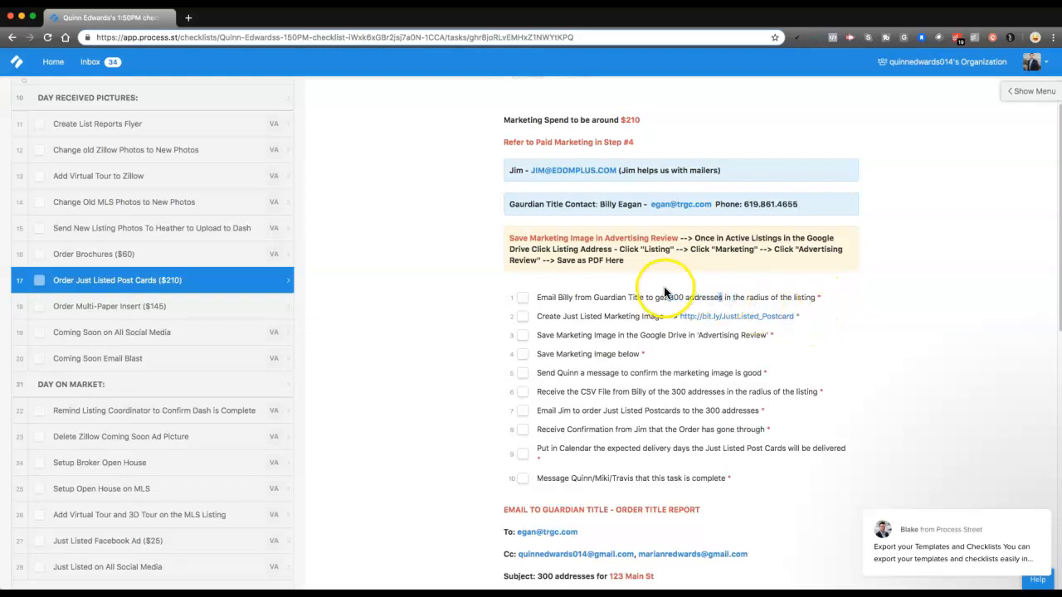
Start a new Gmail message to the Guardian Title contact from the Order Title Report email template
{"action": "scroll", "coordinate": [661, 292], "scroll_direction": "down", "scroll_amount": 2}
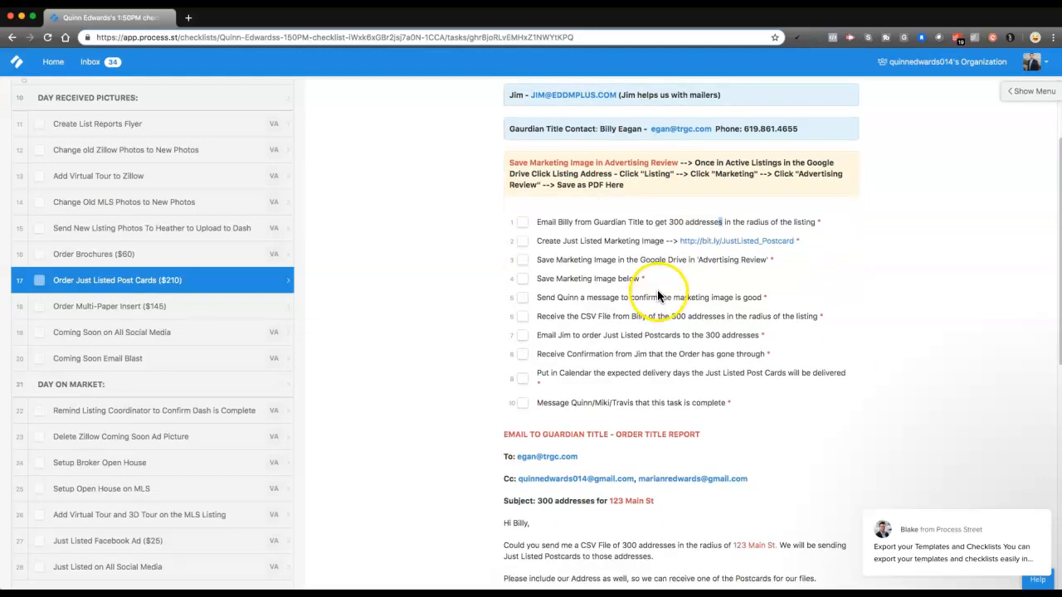
{"action": "scroll", "coordinate": [661, 295], "scroll_direction": "down", "scroll_amount": 2}
{"action": "scroll", "coordinate": [627, 319], "scroll_direction": "down", "scroll_amount": 1}
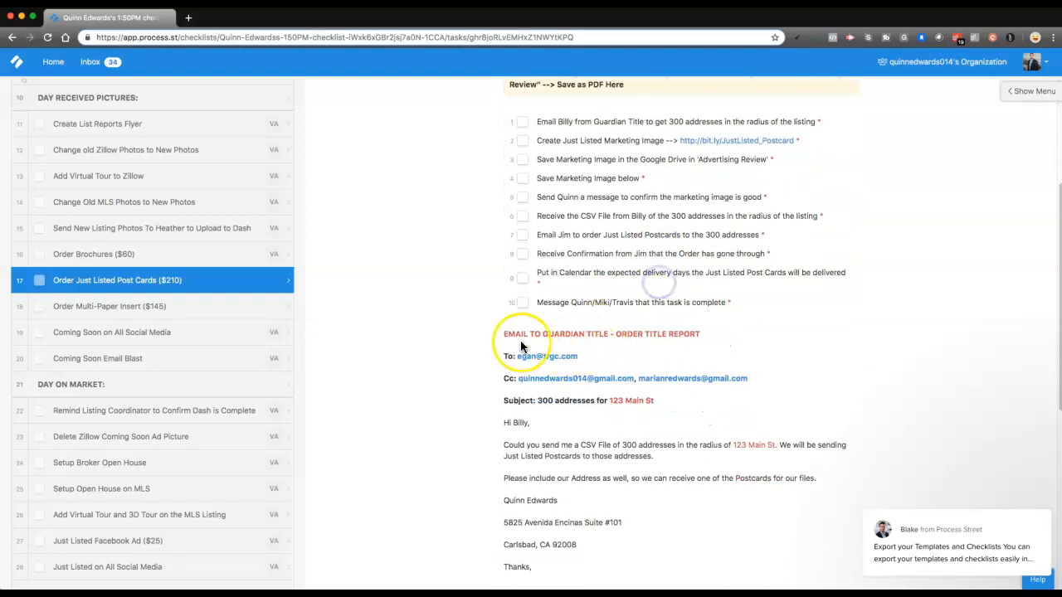
{"action": "scroll", "coordinate": [631, 334], "scroll_direction": "down", "scroll_amount": 1}
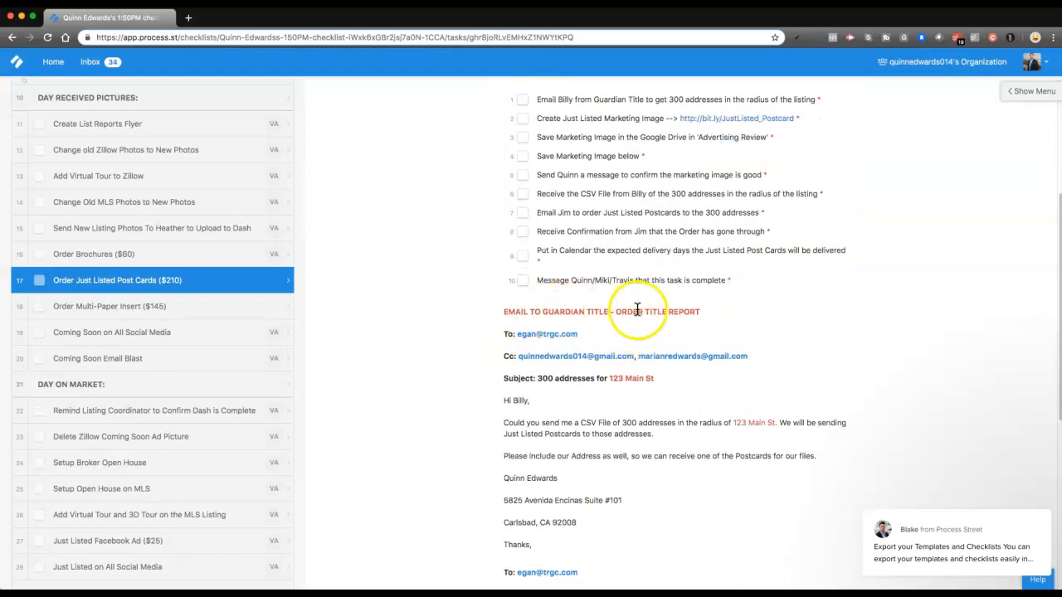
{"action": "scroll", "coordinate": [610, 303], "scroll_direction": "down", "scroll_amount": 3}
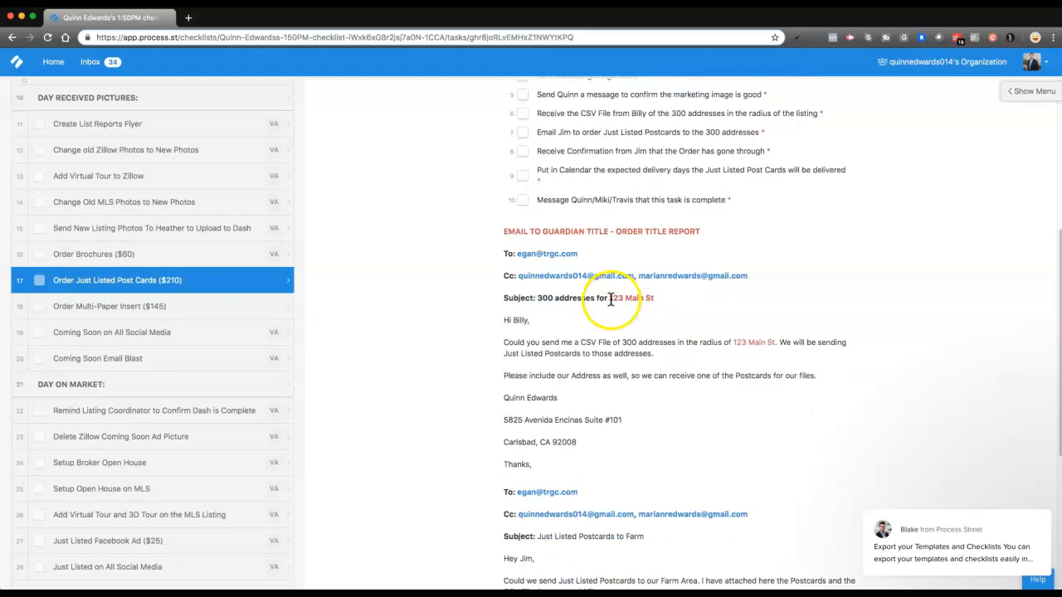
{"action": "left_click", "coordinate": [534, 235]}
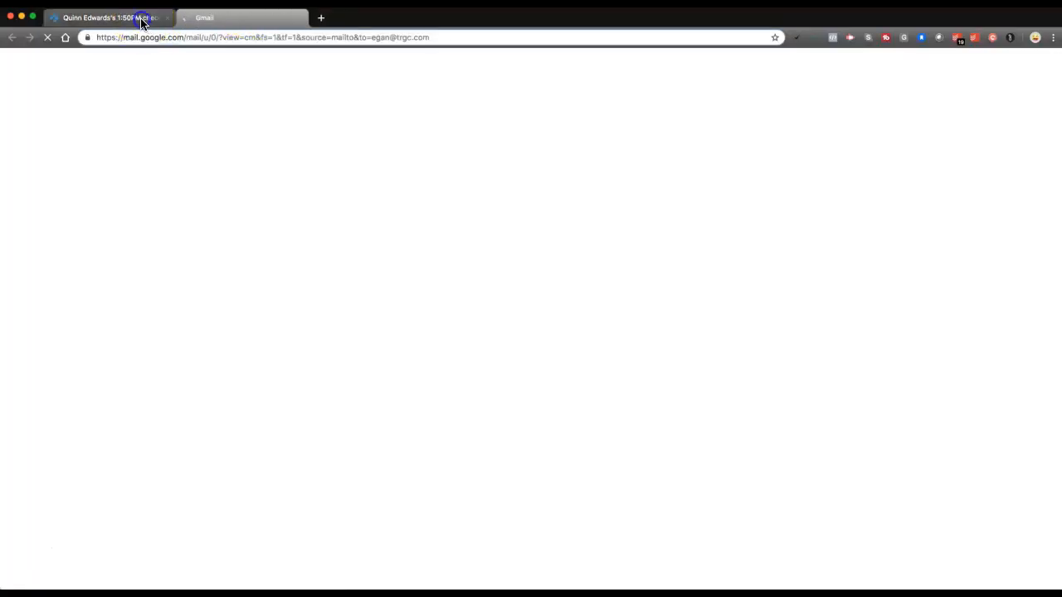
Copy the template's subject line, "300 addresses for" plus the listing address, into the Gmail draft's subject
{"action": "left_click", "coordinate": [141, 20]}
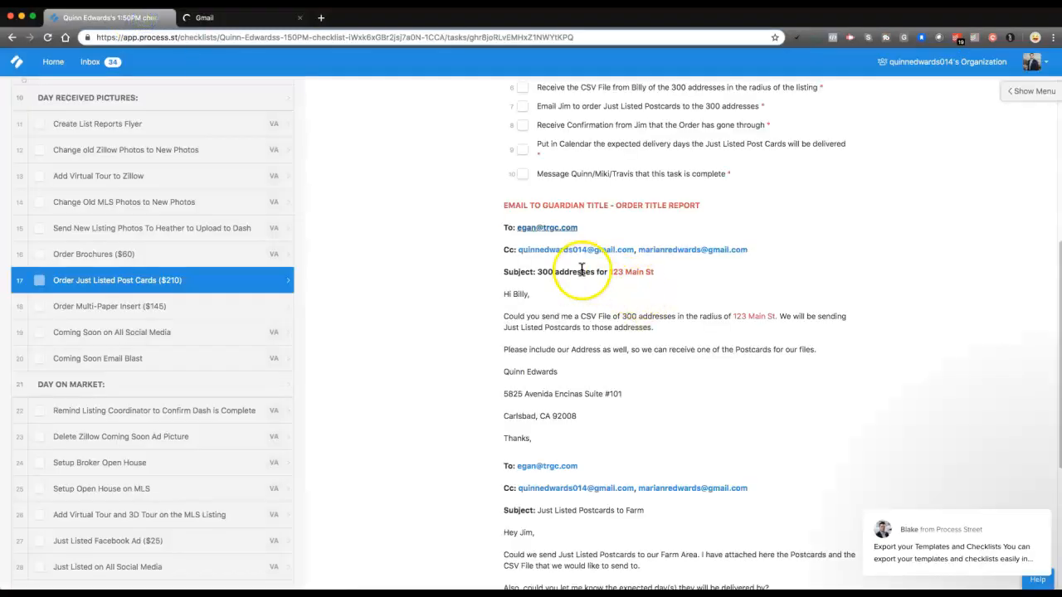
{"action": "left_click_drag", "start_coordinate": [539, 273], "coordinate": [669, 279]}
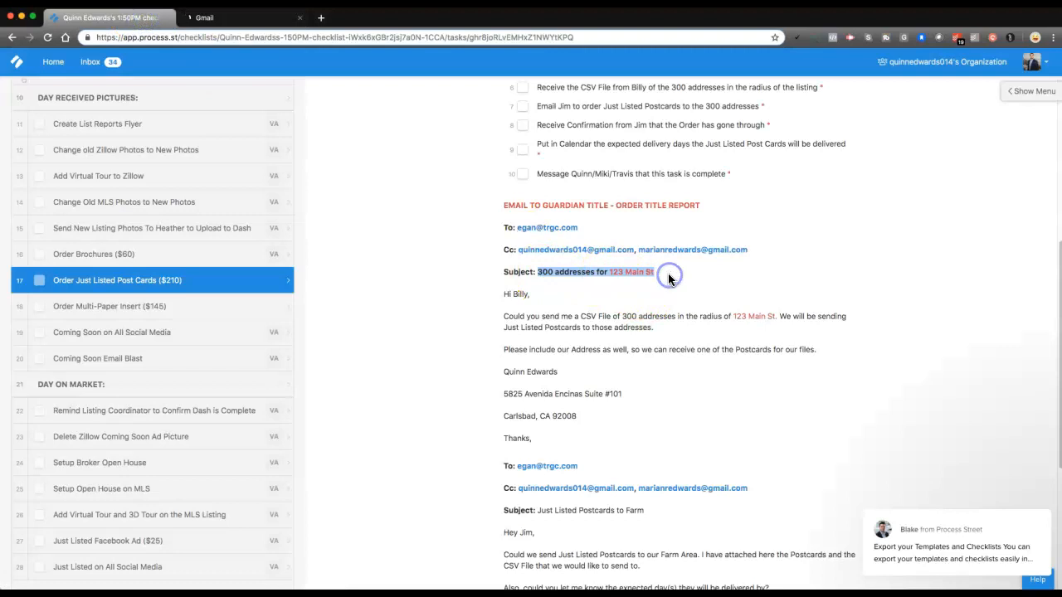
{"action": "left_click", "coordinate": [229, 20]}
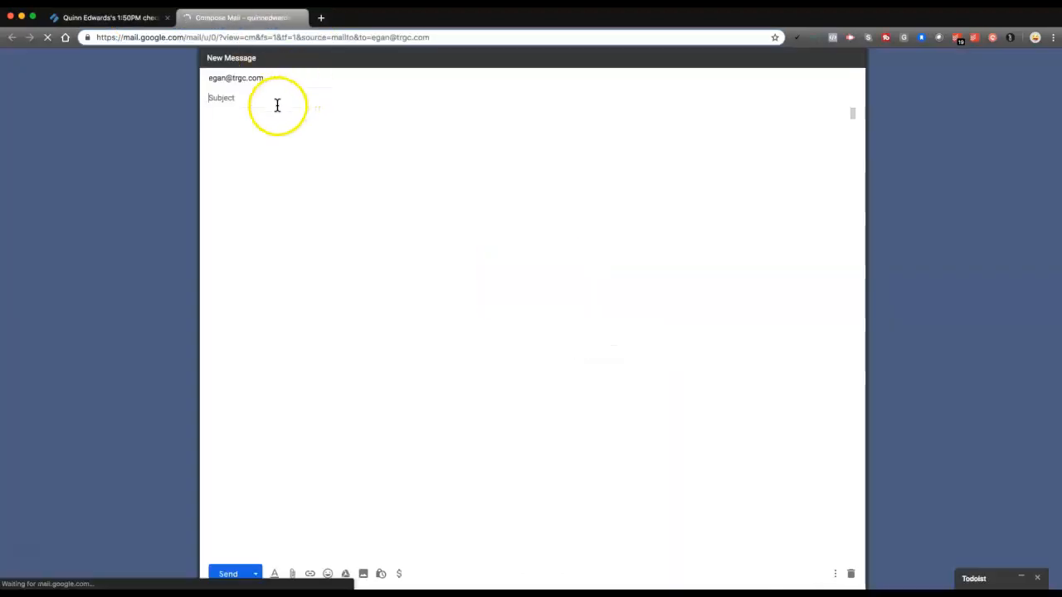
{"action": "left_click", "coordinate": [235, 99]}
{"action": "type", "text": "300 addresses for 123 Main St"}
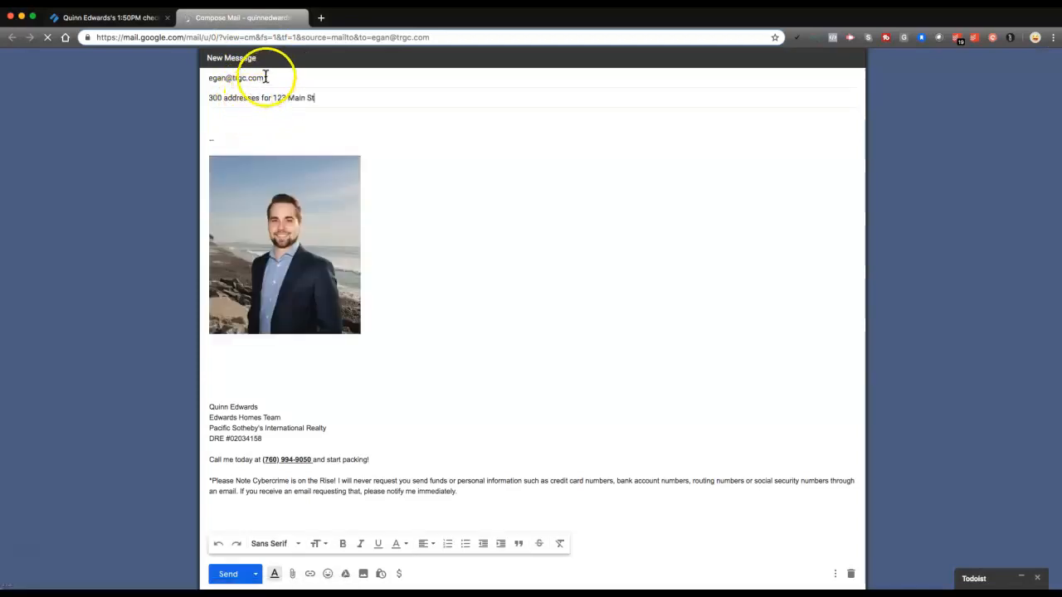
Add the two Cc recipients named in the checklist's email template to the Gmail draft
{"action": "left_click", "coordinate": [265, 78]}
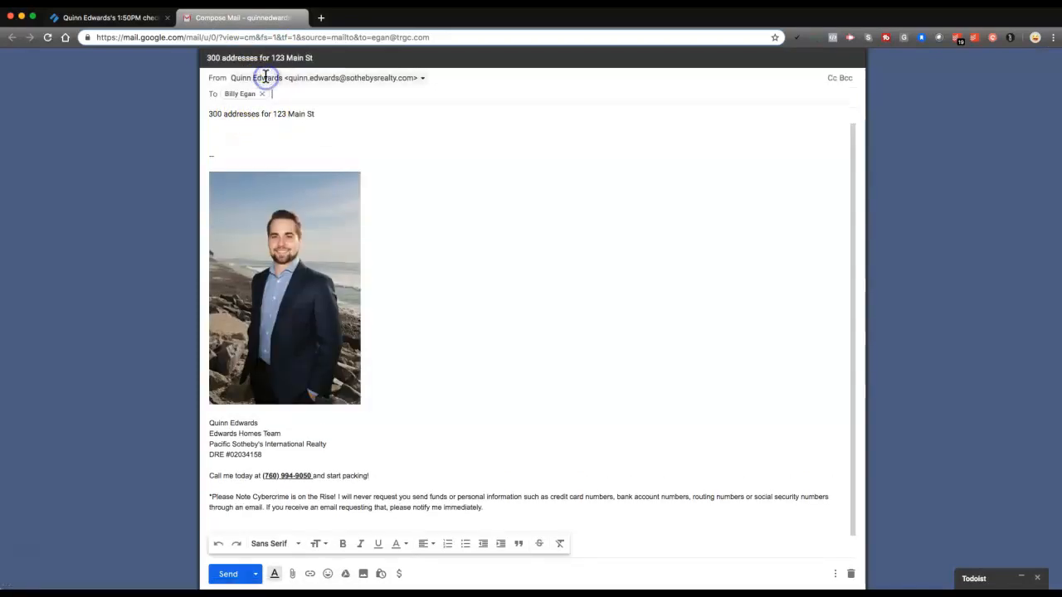
{"action": "left_click", "coordinate": [303, 101]}
{"action": "left_click", "coordinate": [128, 23]}
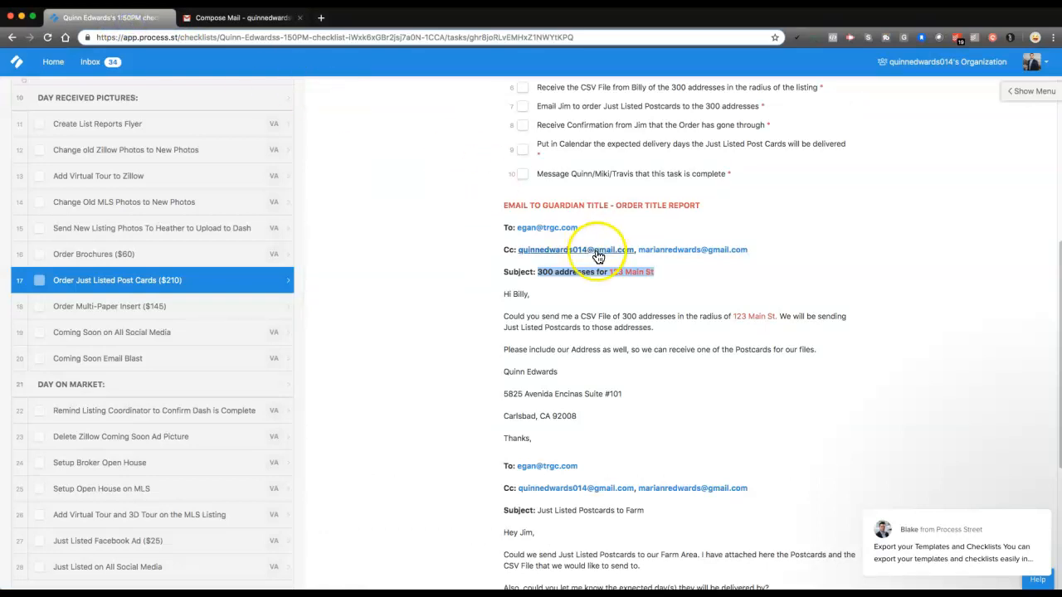
{"action": "left_click", "coordinate": [711, 258]}
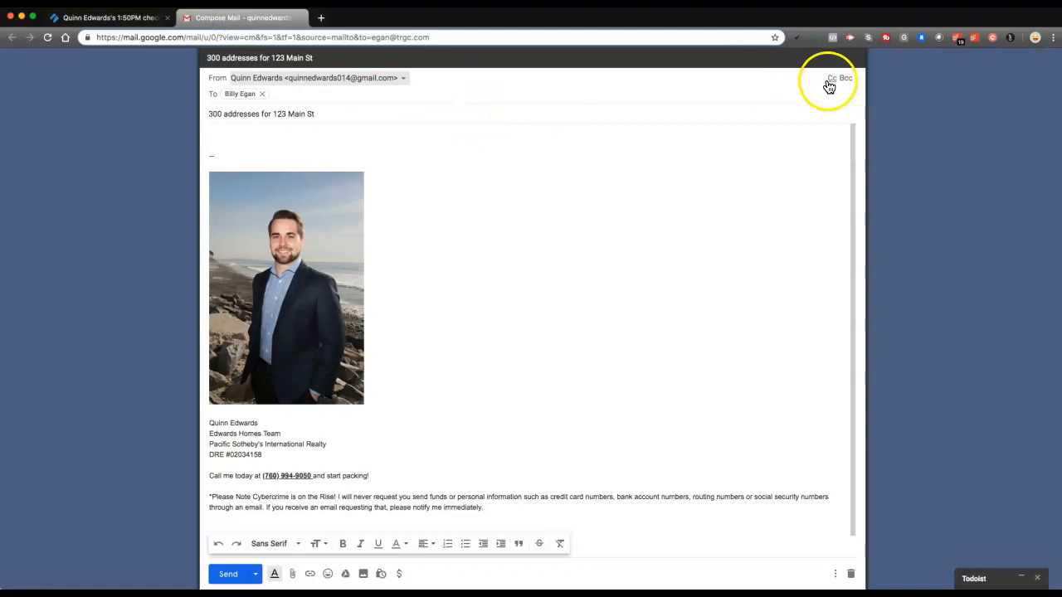
{"action": "left_click", "coordinate": [831, 78]}
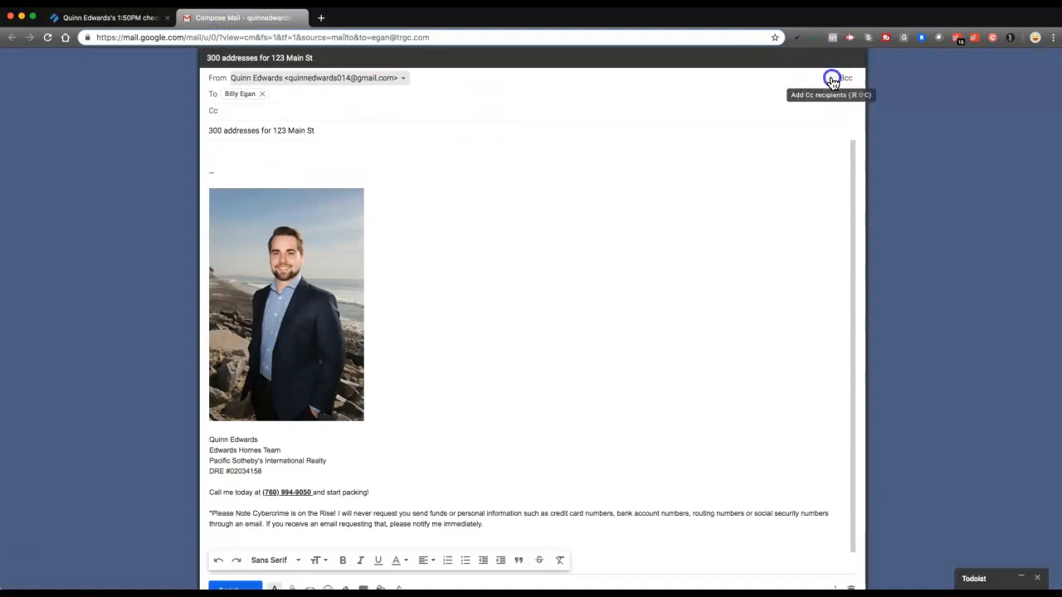
{"action": "type", "text": "q"}
{"action": "key", "text": "Return"}
{"action": "type", "text": "mar"}
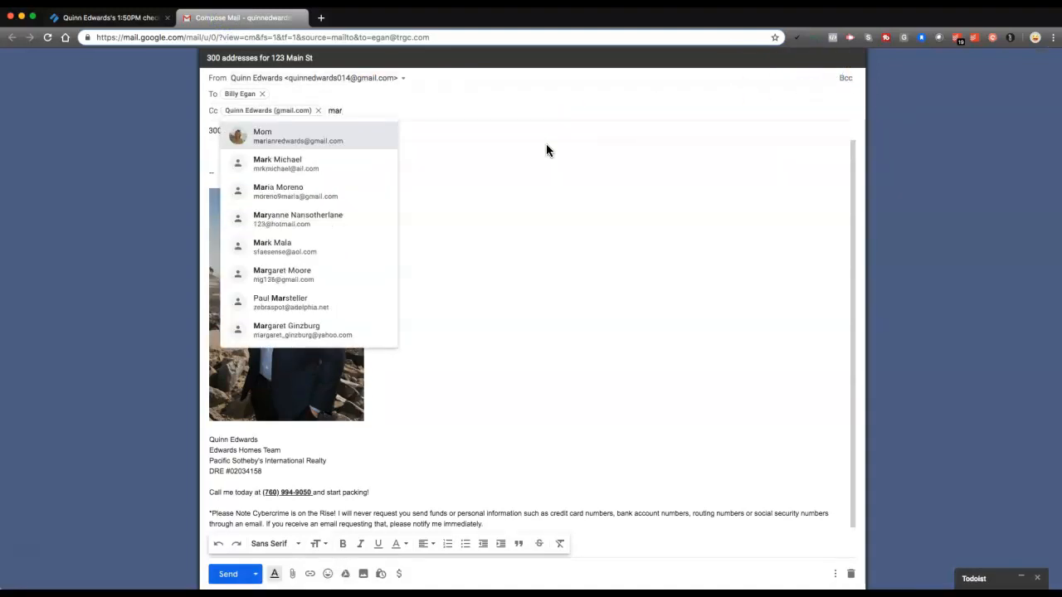
{"action": "key", "text": "Return"}
Copy the Guardian Title message text, from greeting to "Thanks,", out of the checklist template into the Gmail draft's body
{"action": "left_click", "coordinate": [139, 21]}
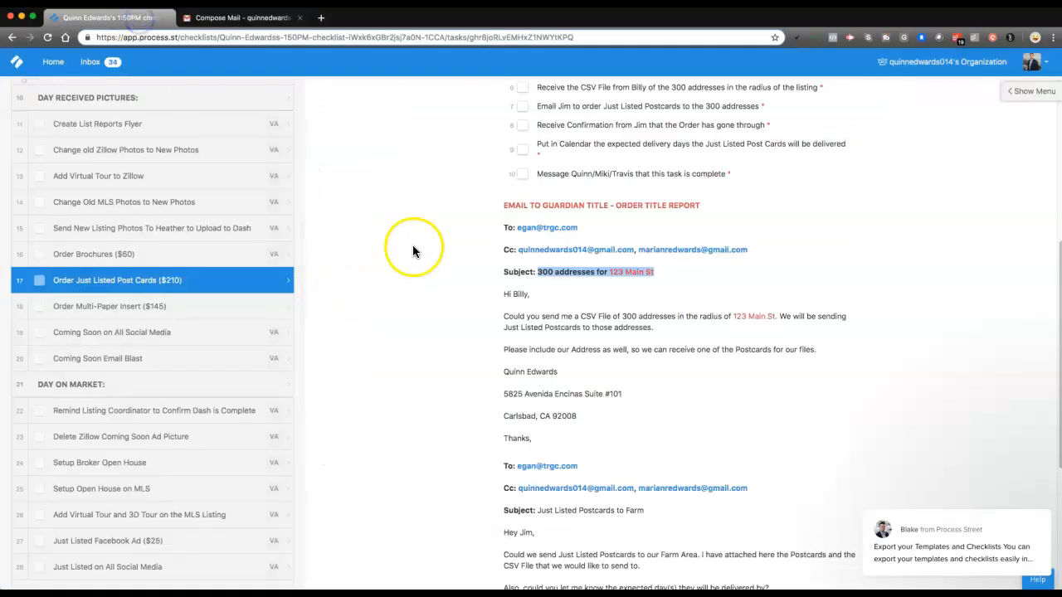
{"action": "left_click_drag", "start_coordinate": [501, 297], "coordinate": [596, 442]}
{"action": "key", "text": "ctrl+c"}
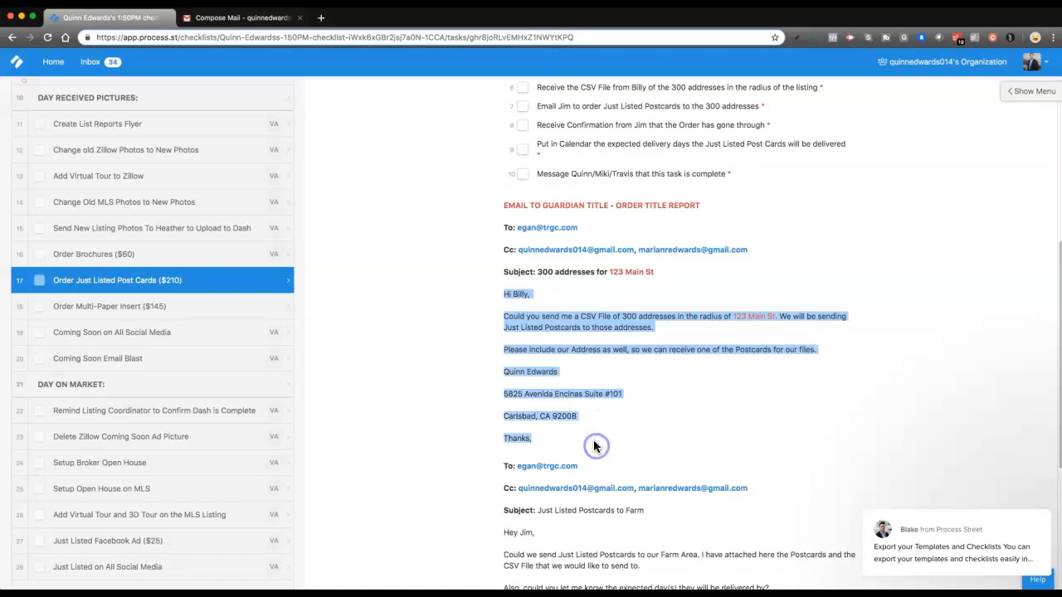
{"action": "left_click", "coordinate": [178, 18]}
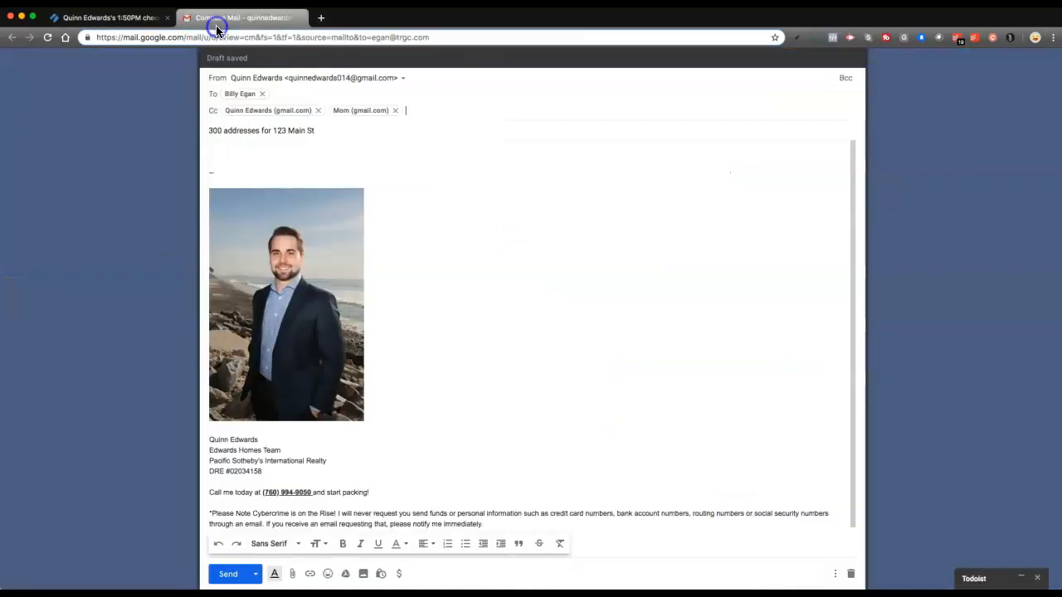
{"action": "left_click", "coordinate": [351, 137]}
{"action": "key", "text": "ctrl+v"}
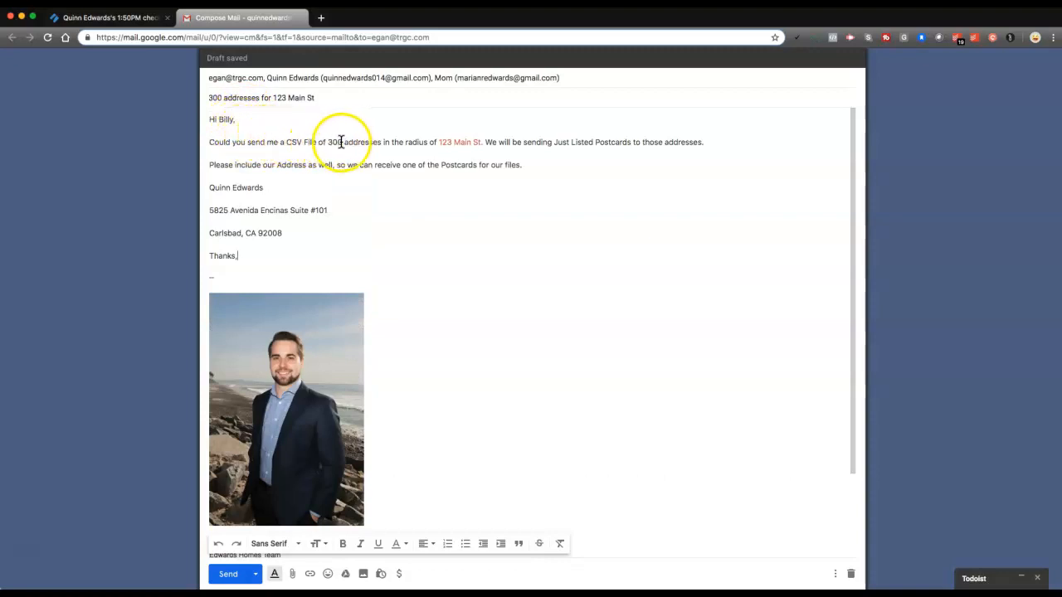
Review the draft's listing address and the request to include the office address, comparing the message with the checklist template
{"action": "left_click_drag", "start_coordinate": [437, 142], "coordinate": [483, 142]}
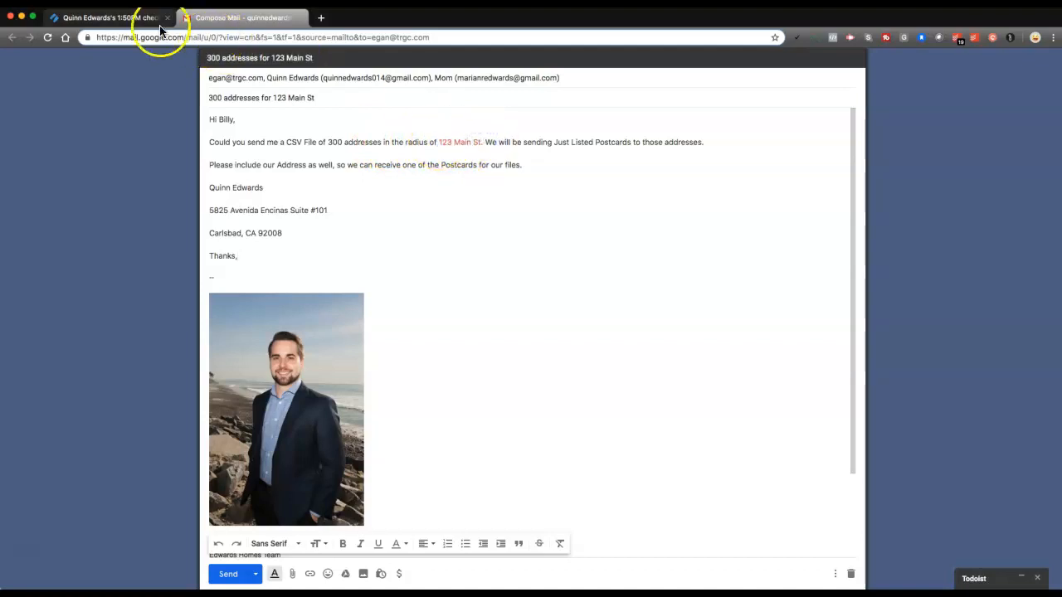
{"action": "left_click", "coordinate": [133, 23]}
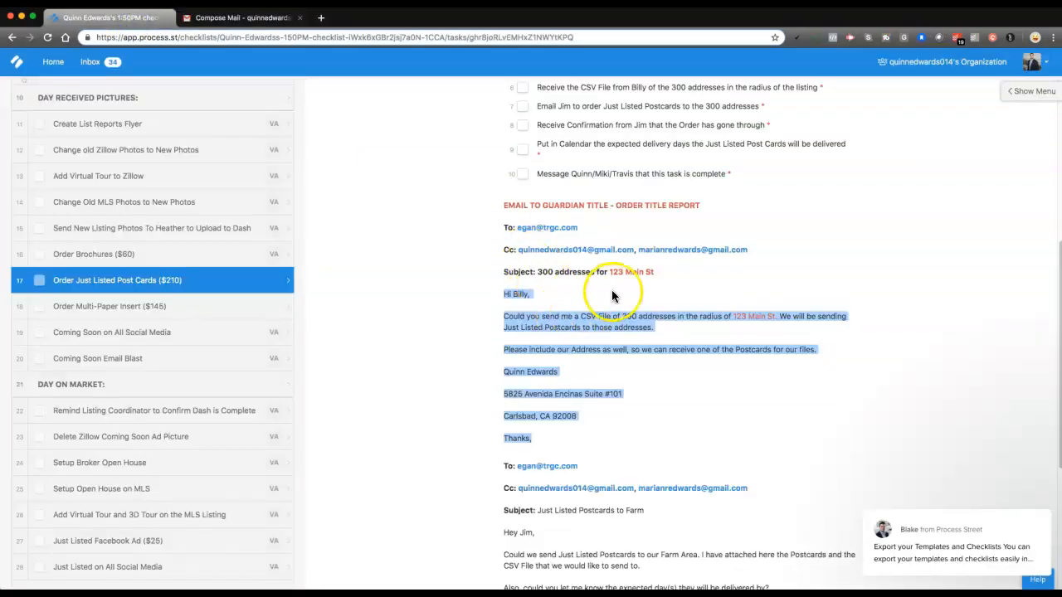
{"action": "left_click", "coordinate": [212, 17]}
{"action": "left_click_drag", "start_coordinate": [439, 142], "coordinate": [490, 142]}
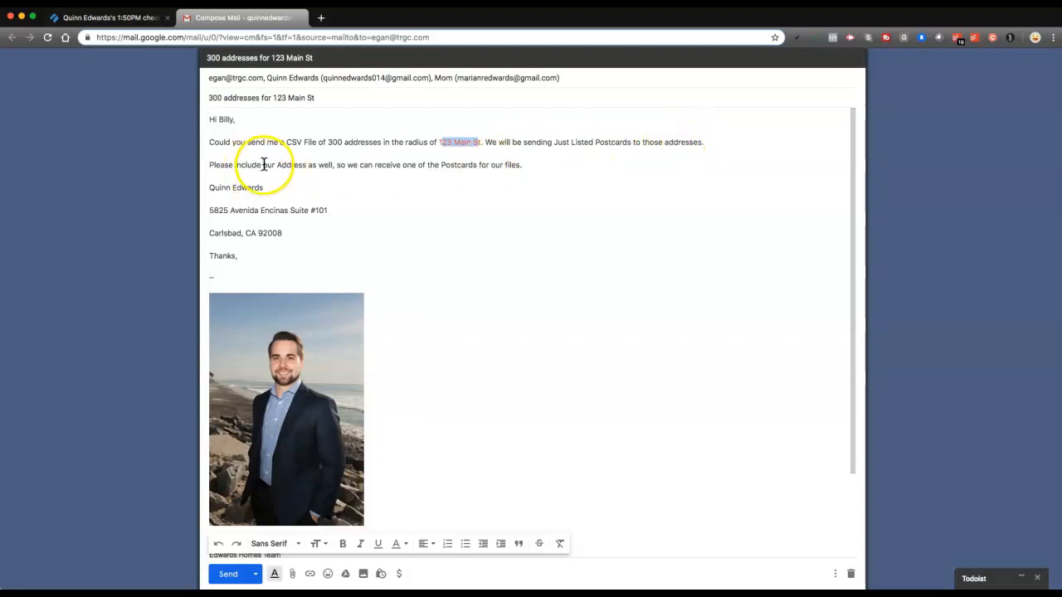
{"action": "left_click_drag", "start_coordinate": [277, 165], "coordinate": [335, 164]}
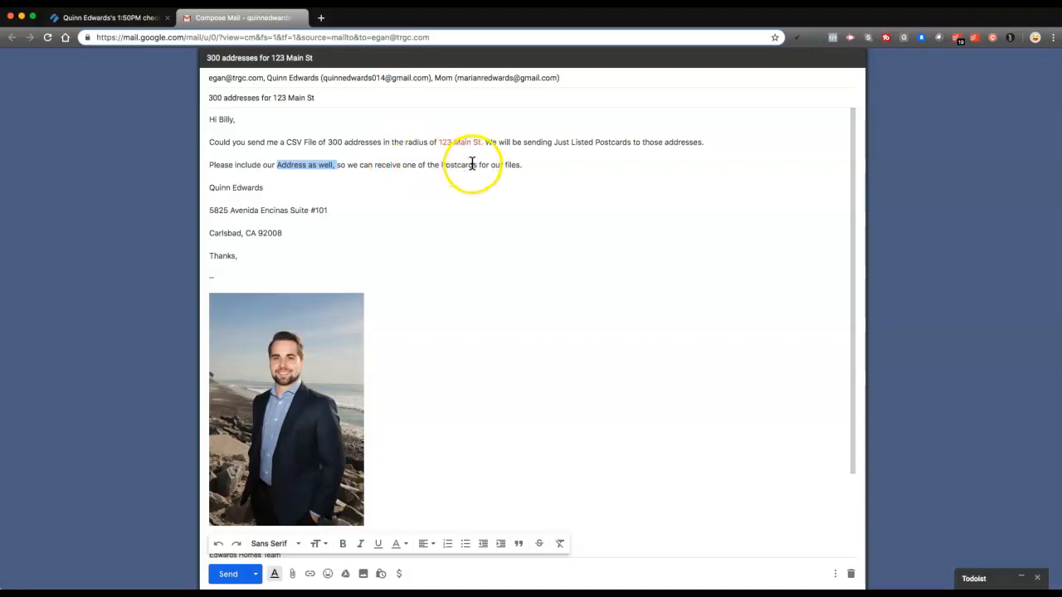
{"action": "left_click", "coordinate": [240, 200]}
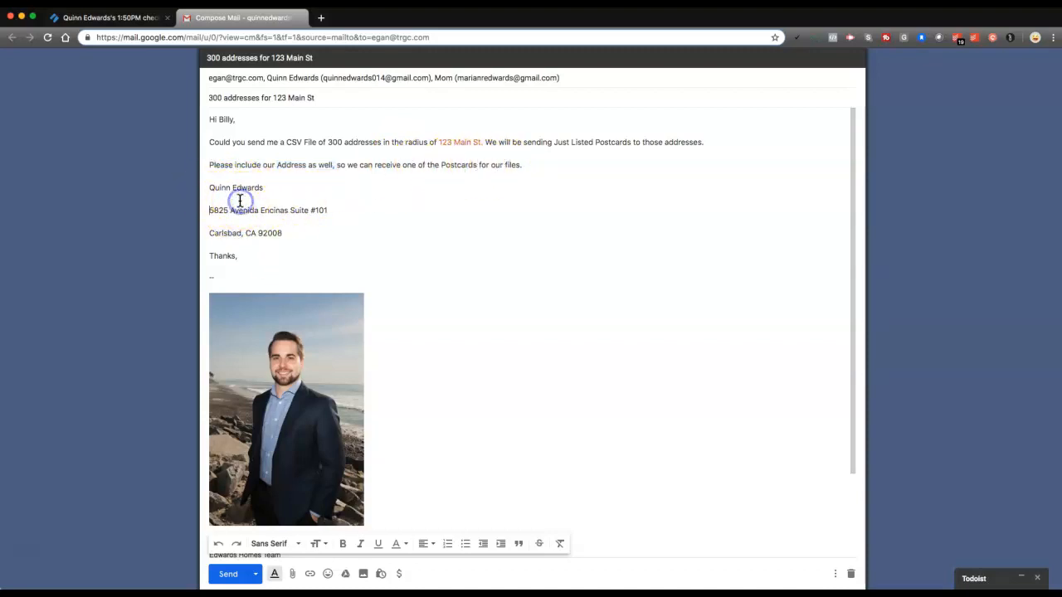
{"action": "key", "text": "BackSpace"}
{"action": "key", "text": "BackSpace"}
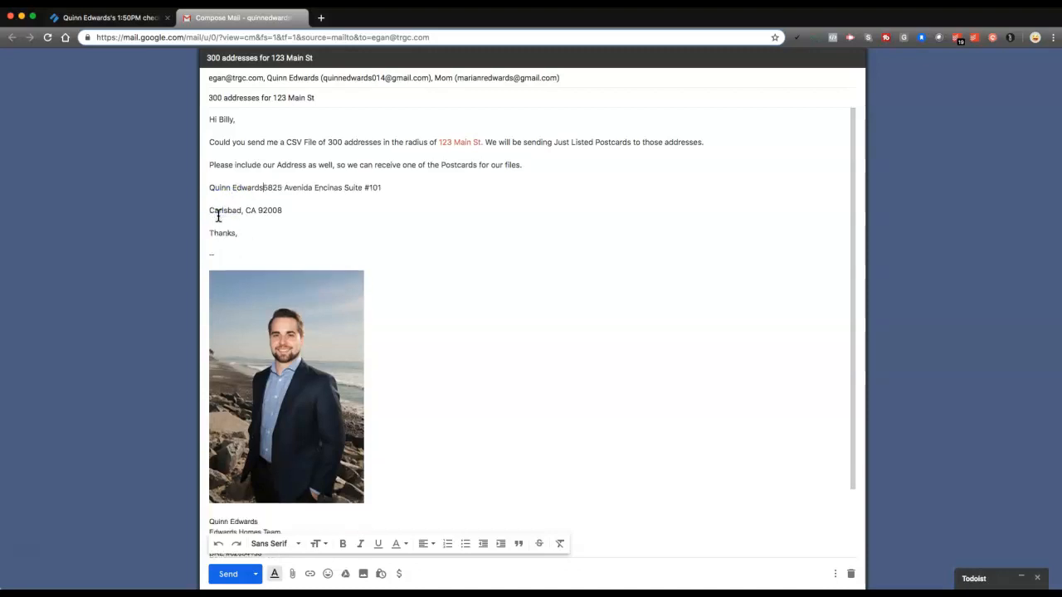
{"action": "key", "text": "Return"}
{"action": "left_click", "coordinate": [223, 211]}
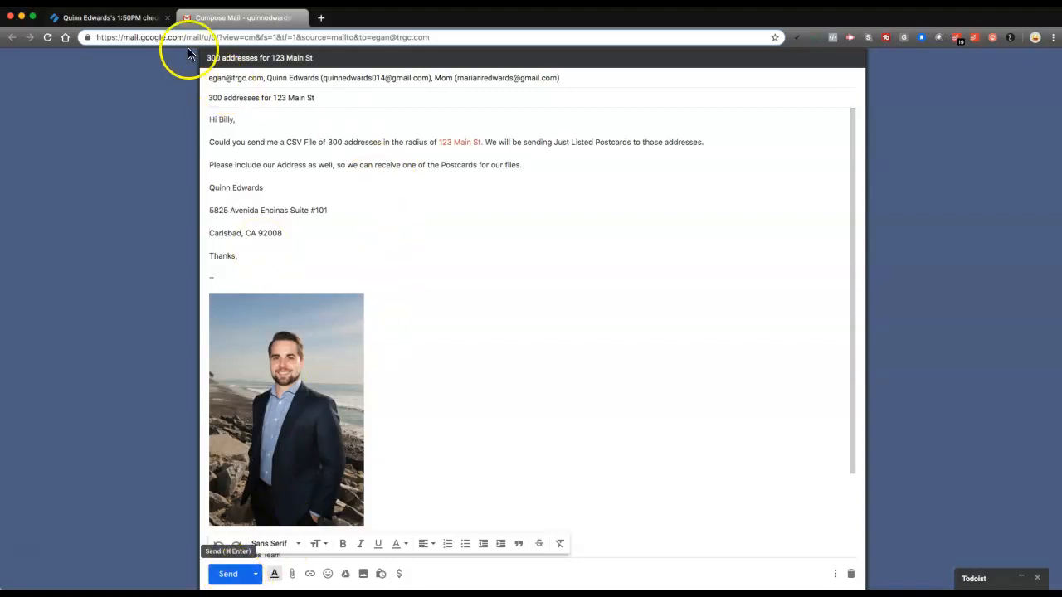
Return to the Process Street checklist and mark the Guardian Title email subtask for 300 addresses as complete
{"action": "left_click", "coordinate": [116, 18]}
{"action": "left_click", "coordinate": [492, 298]}
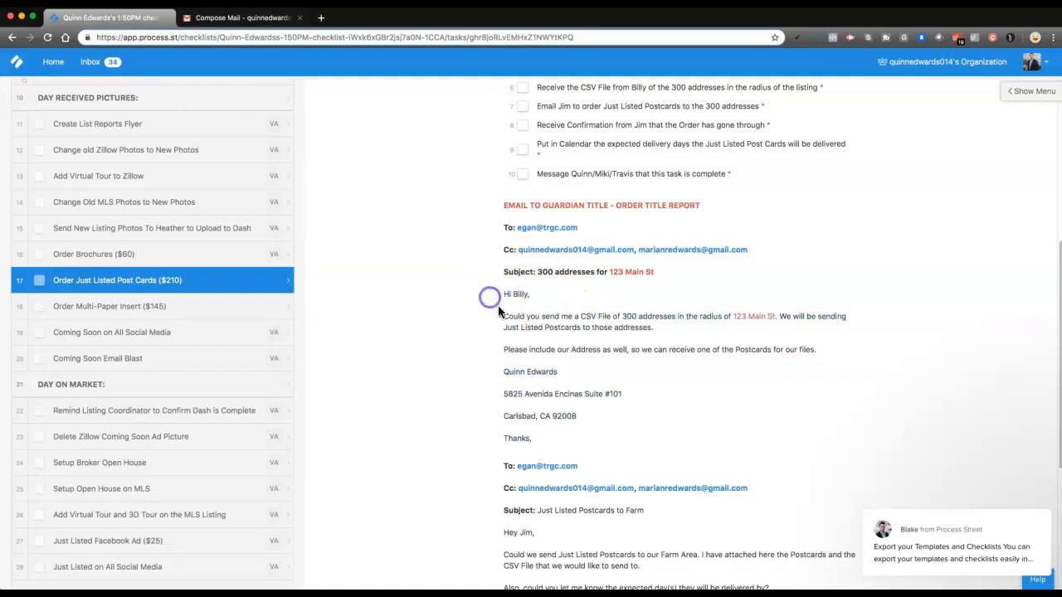
{"action": "scroll", "coordinate": [528, 318], "scroll_direction": "up", "scroll_amount": 5}
{"action": "scroll", "coordinate": [539, 318], "scroll_direction": "down", "scroll_amount": 1}
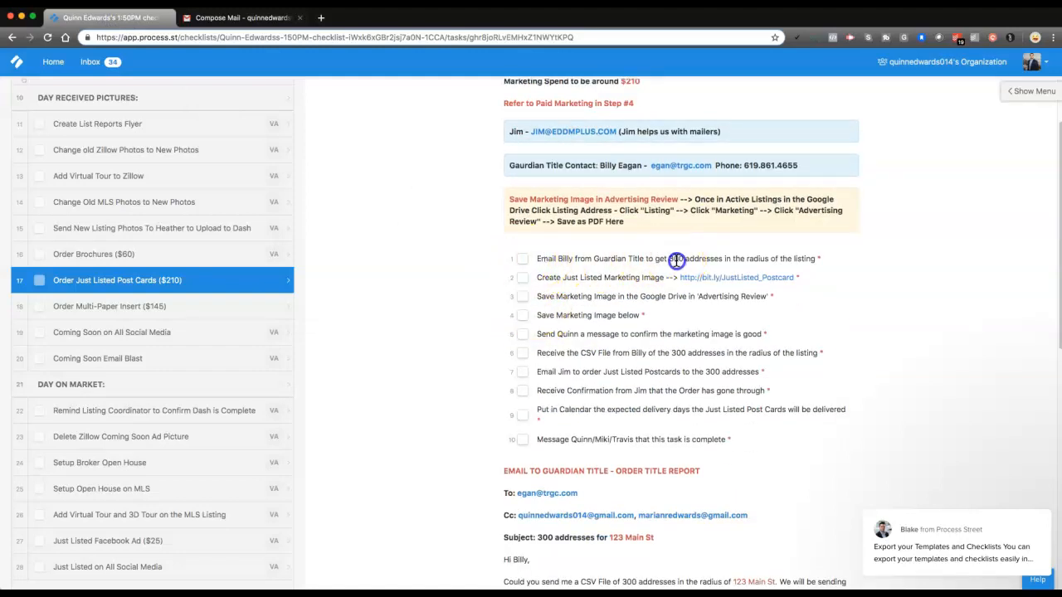
{"action": "mouse_move", "coordinate": [712, 261]}
{"action": "left_mouse_down"}
{"action": "mouse_move", "coordinate": [645, 259]}
{"action": "mouse_move", "coordinate": [701, 259]}
{"action": "left_mouse_up"}
{"action": "left_click", "coordinate": [524, 260]}
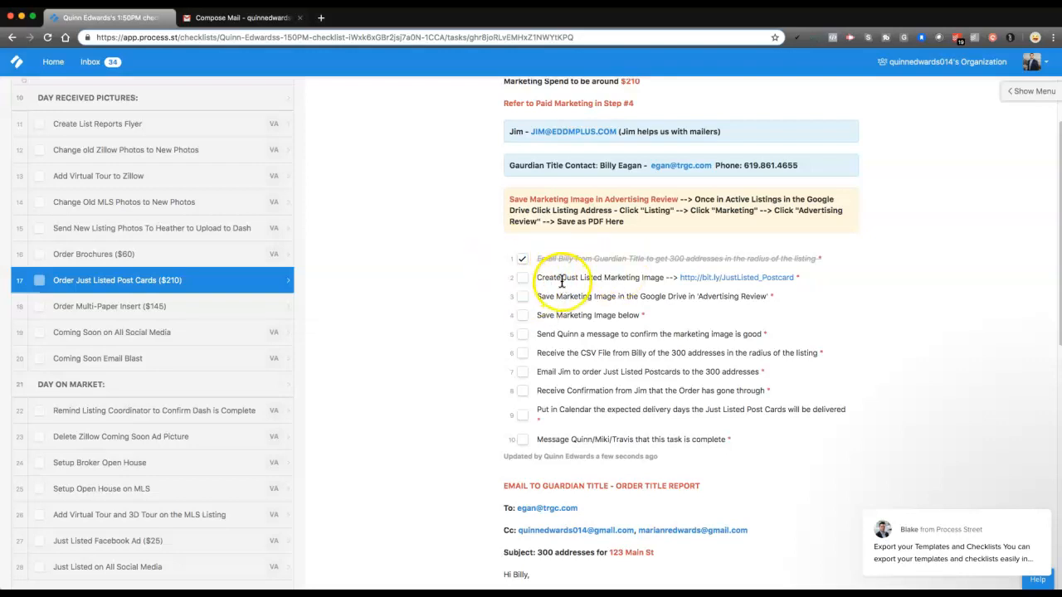
Open the Canva postcard design linked in the Create Just Listed Marketing Image subtask and close the Gmail draft
{"action": "left_click_drag", "start_coordinate": [580, 281], "coordinate": [640, 282]}
{"action": "left_click", "coordinate": [662, 281]}
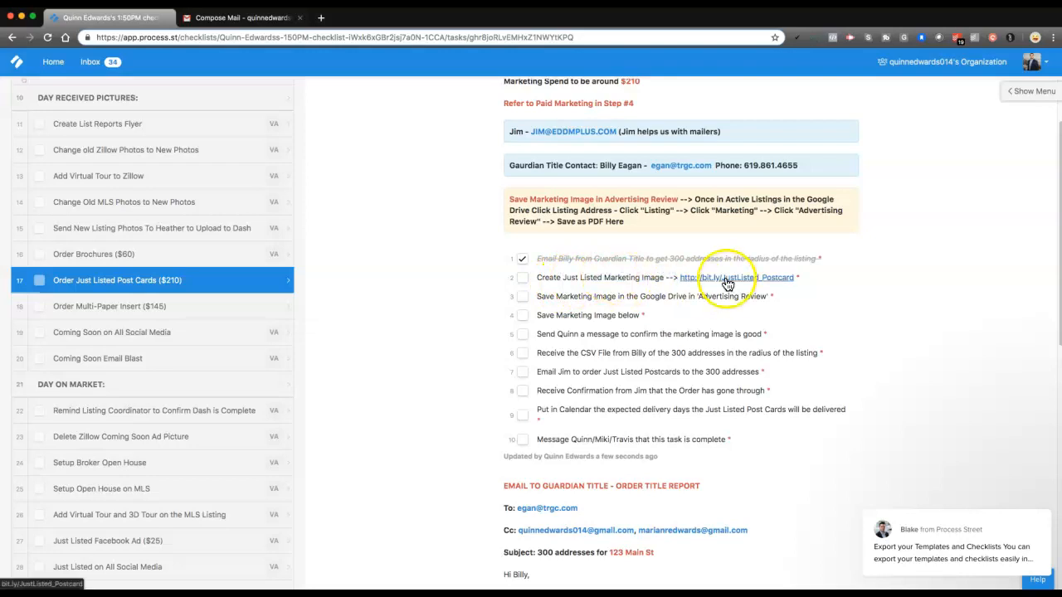
{"action": "left_click", "coordinate": [727, 284]}
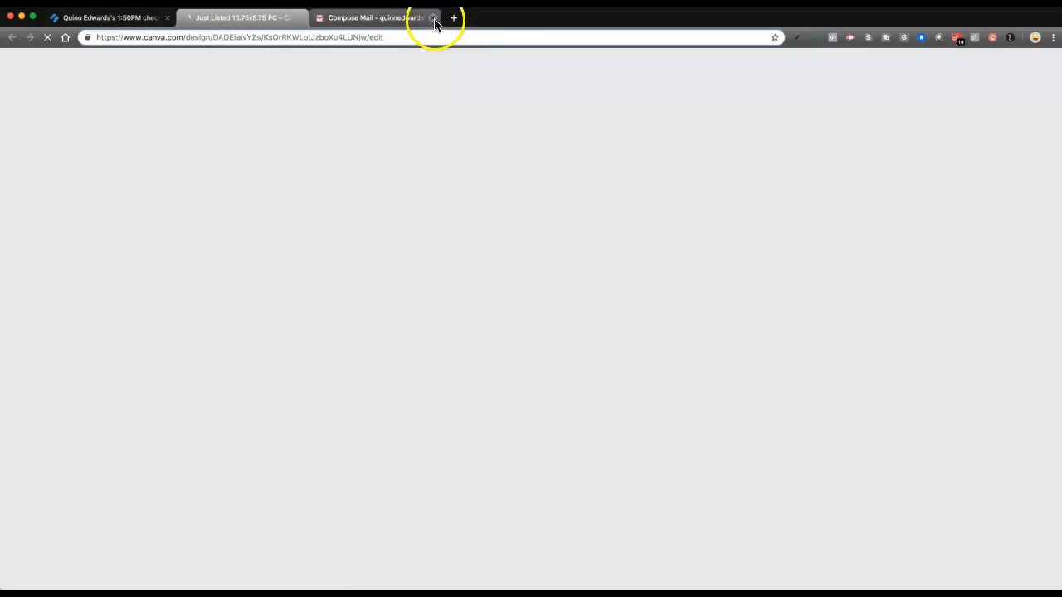
{"action": "left_click", "coordinate": [433, 18]}
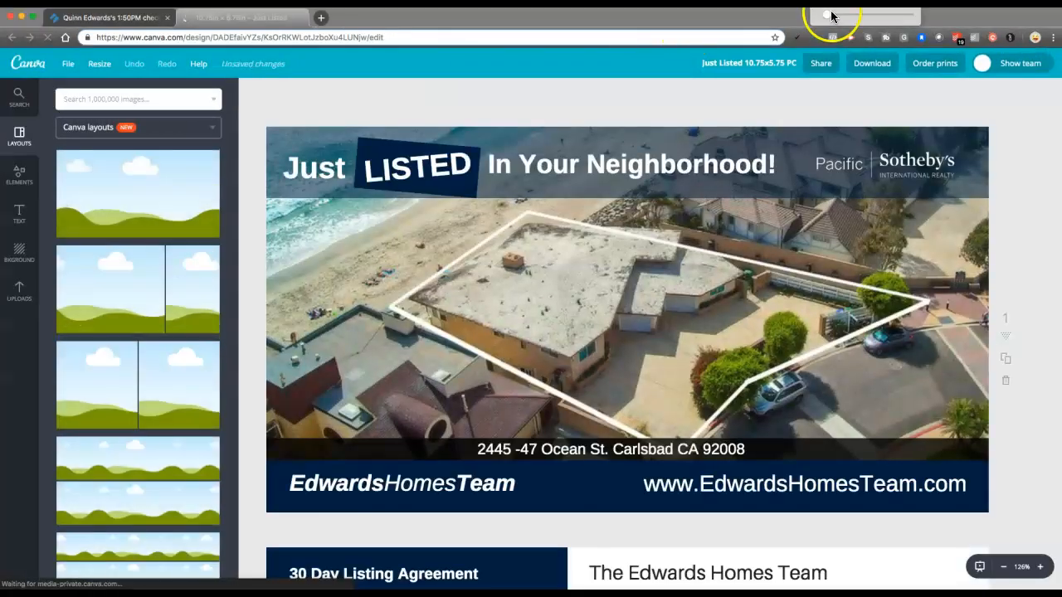
Examine the front and back pages of the Just Listed 10.75x5.75 postcard template
{"action": "left_click_drag", "start_coordinate": [830, 18], "coordinate": [883, 26]}
{"action": "left_click", "coordinate": [640, 118]}
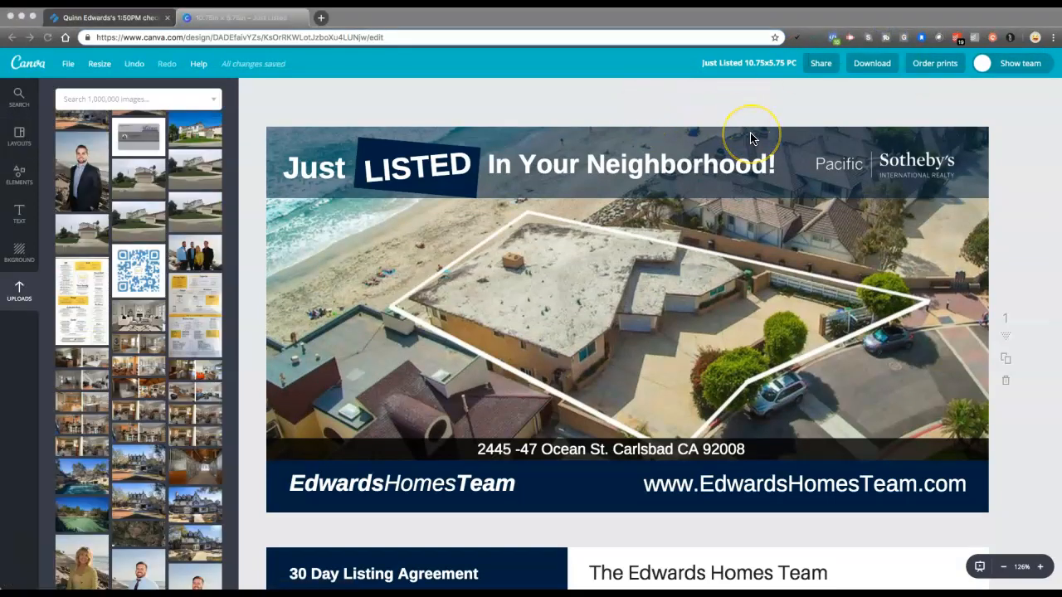
{"action": "scroll", "coordinate": [751, 139], "scroll_direction": "down", "scroll_amount": 1}
{"action": "scroll", "coordinate": [744, 304], "scroll_direction": "down", "scroll_amount": 1}
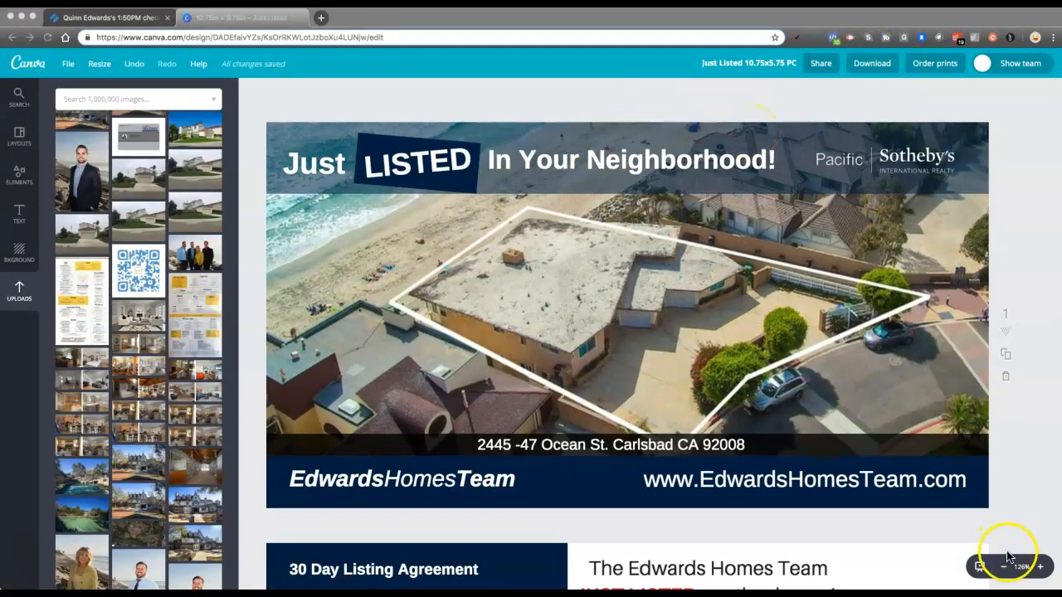
{"action": "scroll", "coordinate": [852, 387], "scroll_direction": "down", "scroll_amount": 10}
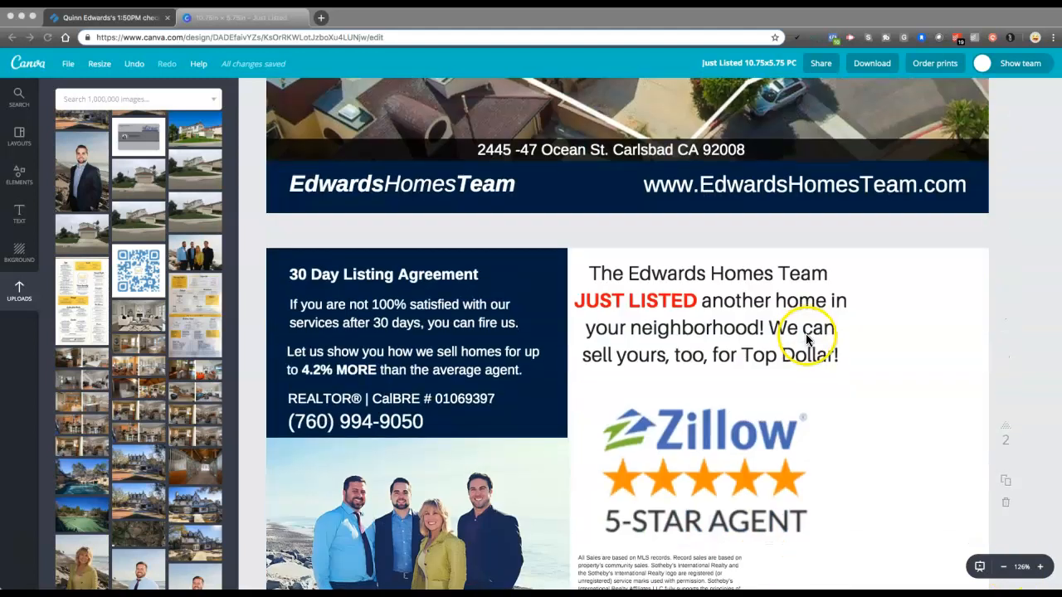
{"action": "scroll", "coordinate": [807, 332], "scroll_direction": "down", "scroll_amount": 1}
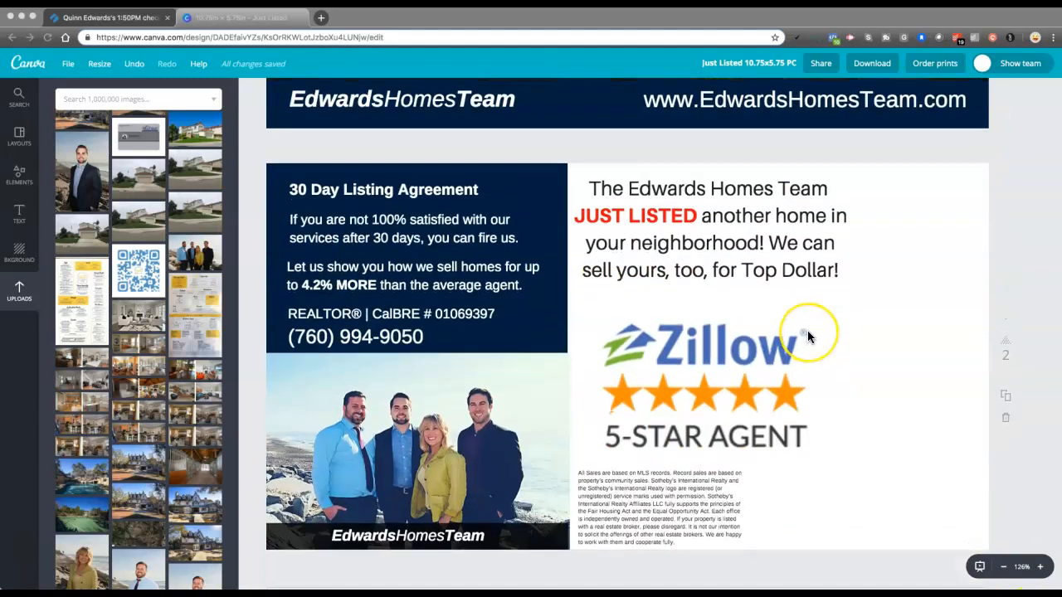
{"action": "scroll", "coordinate": [807, 331], "scroll_direction": "up", "scroll_amount": 10}
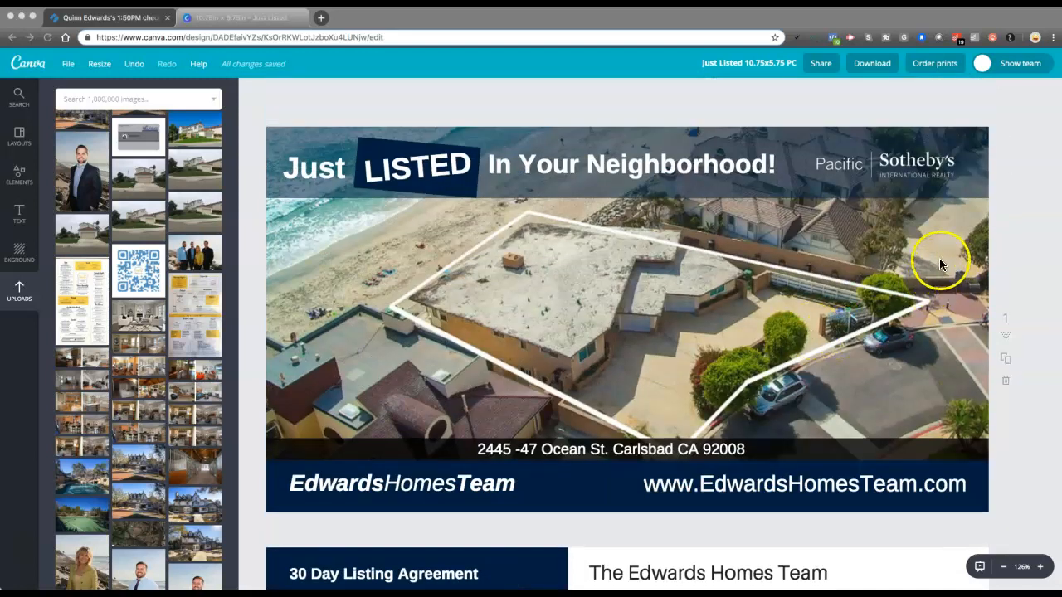
{"action": "scroll", "coordinate": [1028, 349], "scroll_direction": "down", "scroll_amount": 1}
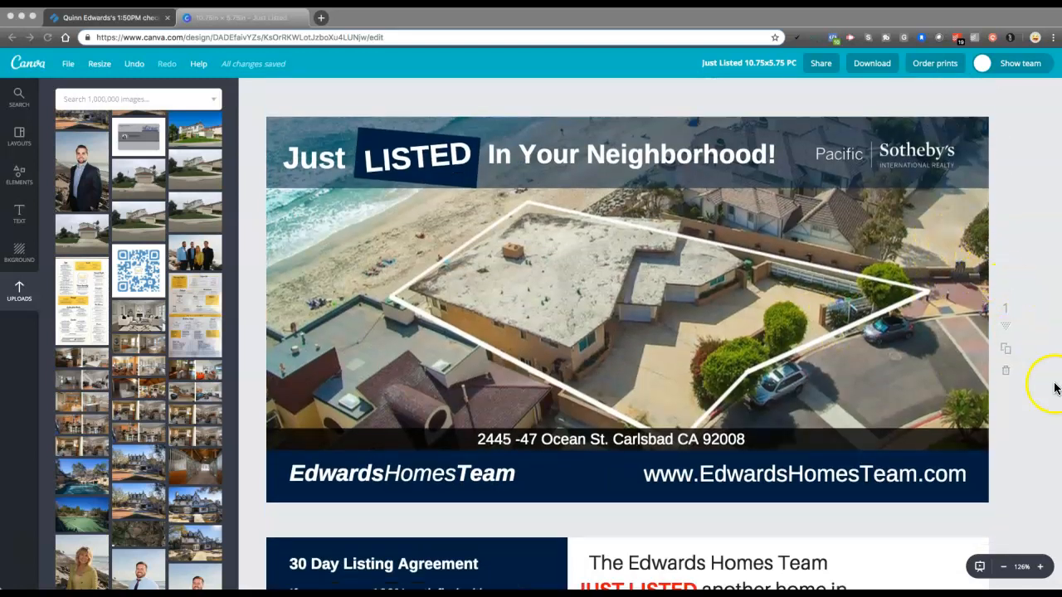
Duplicate the postcard's front and back pages and move the copies after the originals as pages 3 and 4
{"action": "left_click", "coordinate": [1043, 334]}
{"action": "left_click", "coordinate": [1008, 351]}
{"action": "scroll", "coordinate": [981, 307], "scroll_direction": "down", "scroll_amount": 10}
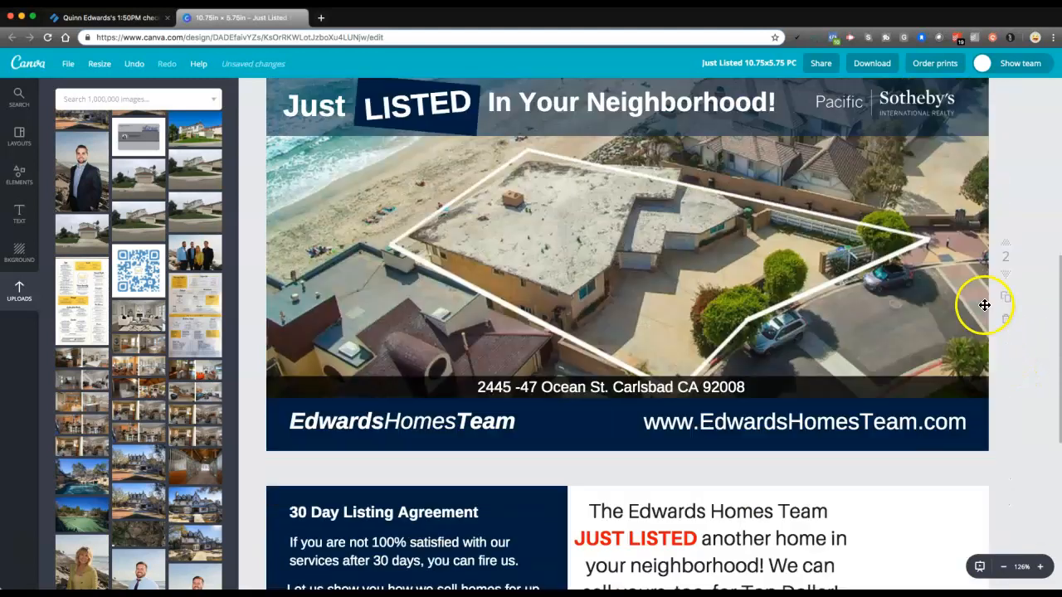
{"action": "left_click", "coordinate": [1009, 281]}
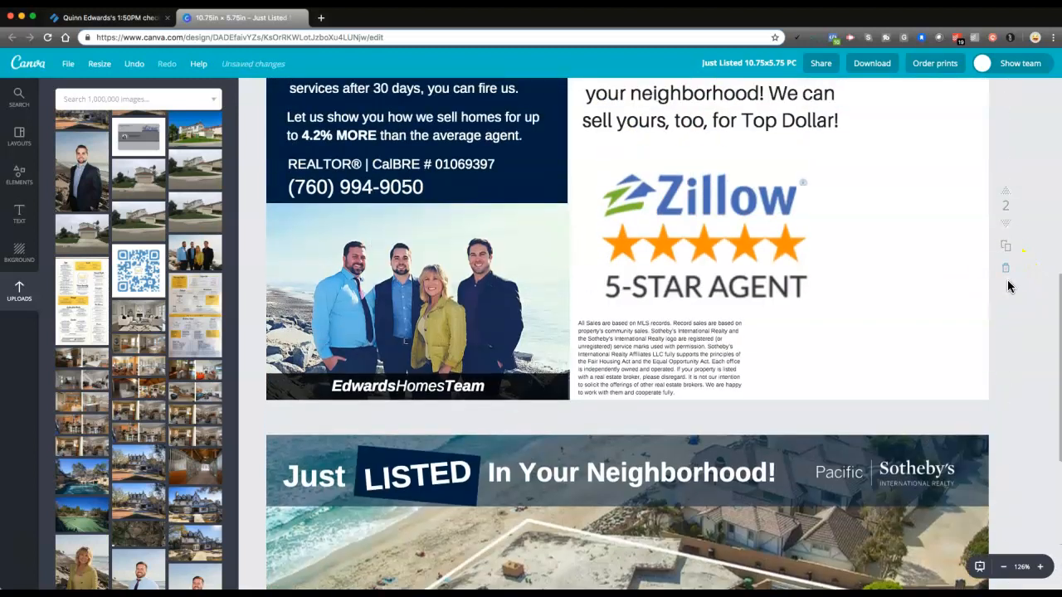
{"action": "left_click", "coordinate": [1006, 246]}
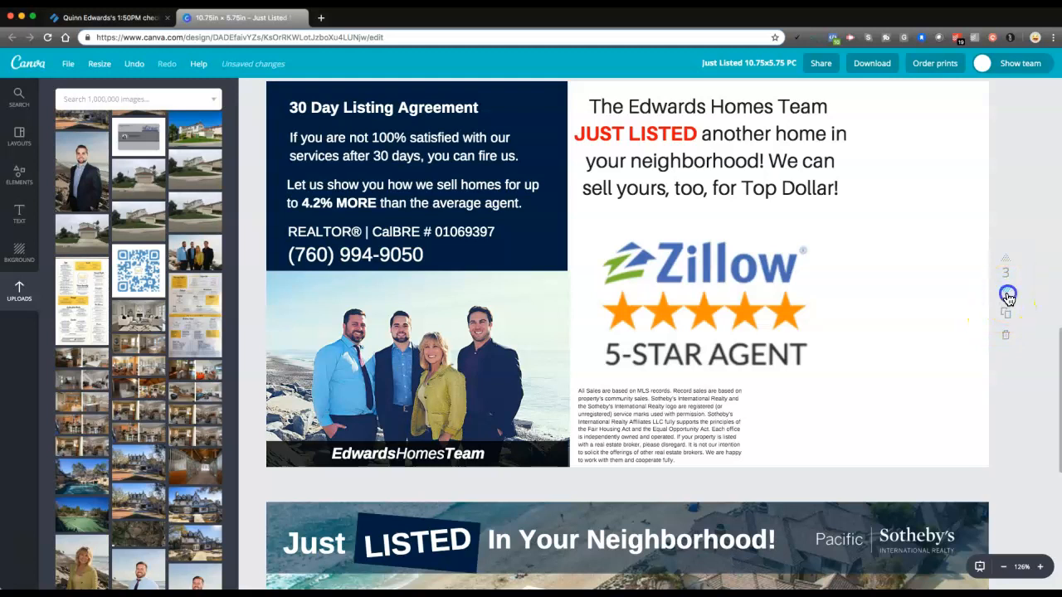
{"action": "left_click", "coordinate": [1008, 297]}
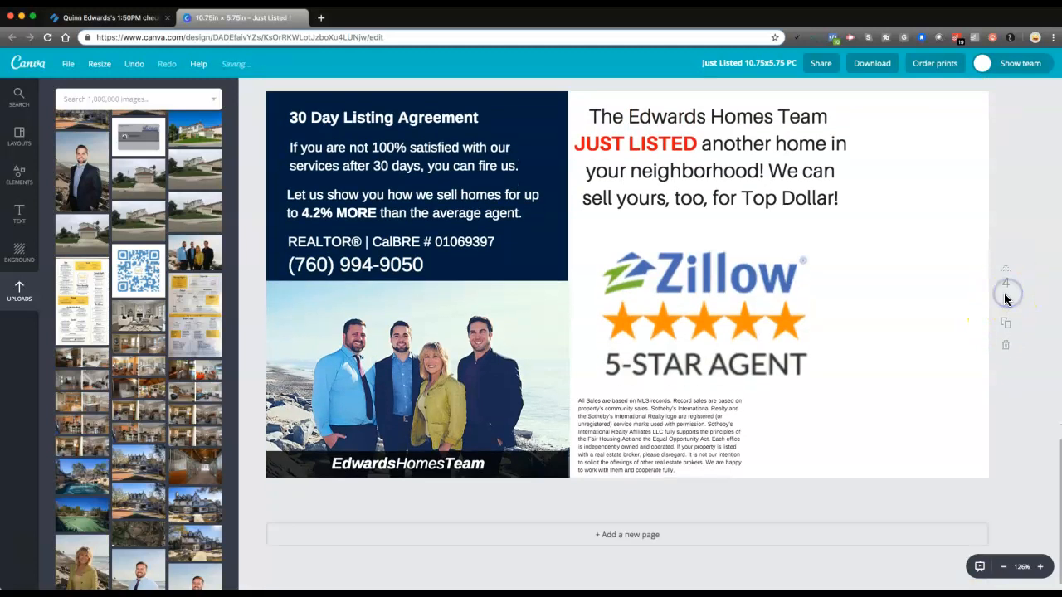
Delete the aerial property photo from the duplicated postcard front on page 3
{"action": "left_click", "coordinate": [1002, 569]}
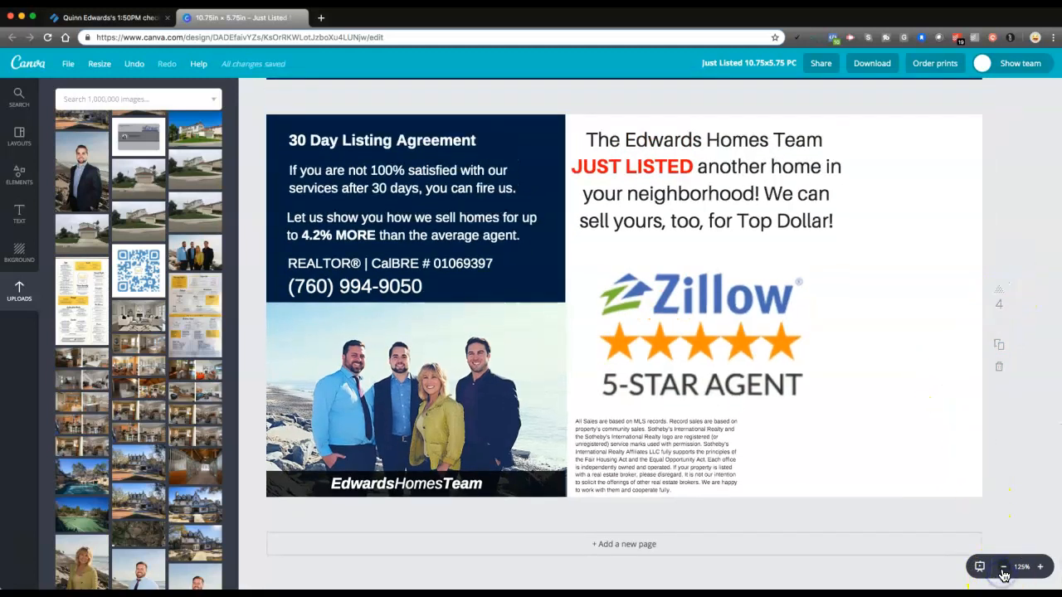
{"action": "left_click", "coordinate": [1001, 569]}
{"action": "left_click", "coordinate": [1001, 569]}
{"action": "scroll", "coordinate": [896, 385], "scroll_direction": "up", "scroll_amount": 2}
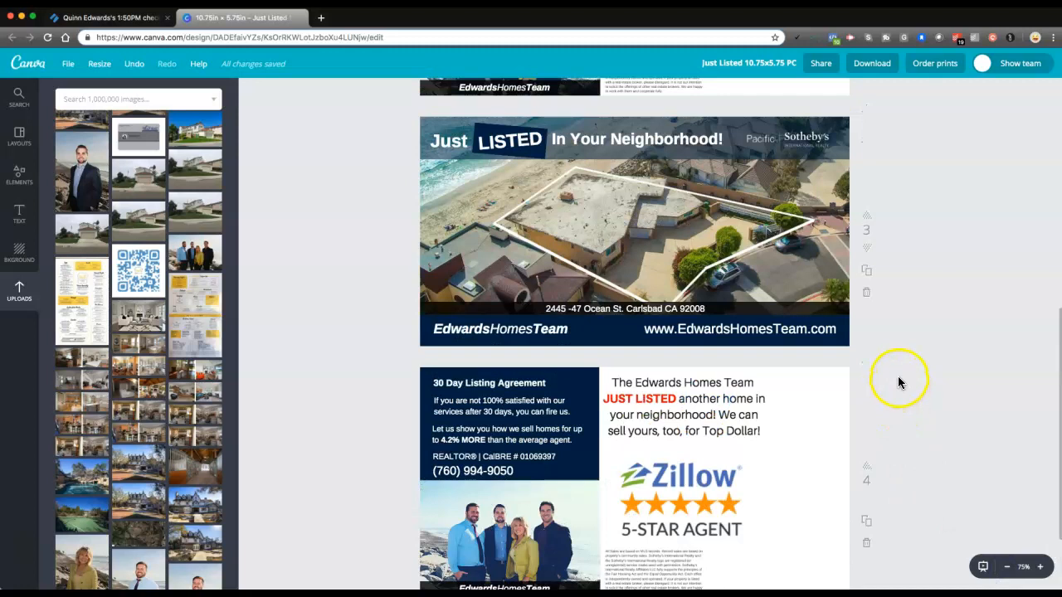
{"action": "scroll", "coordinate": [735, 244], "scroll_direction": "up", "scroll_amount": 10}
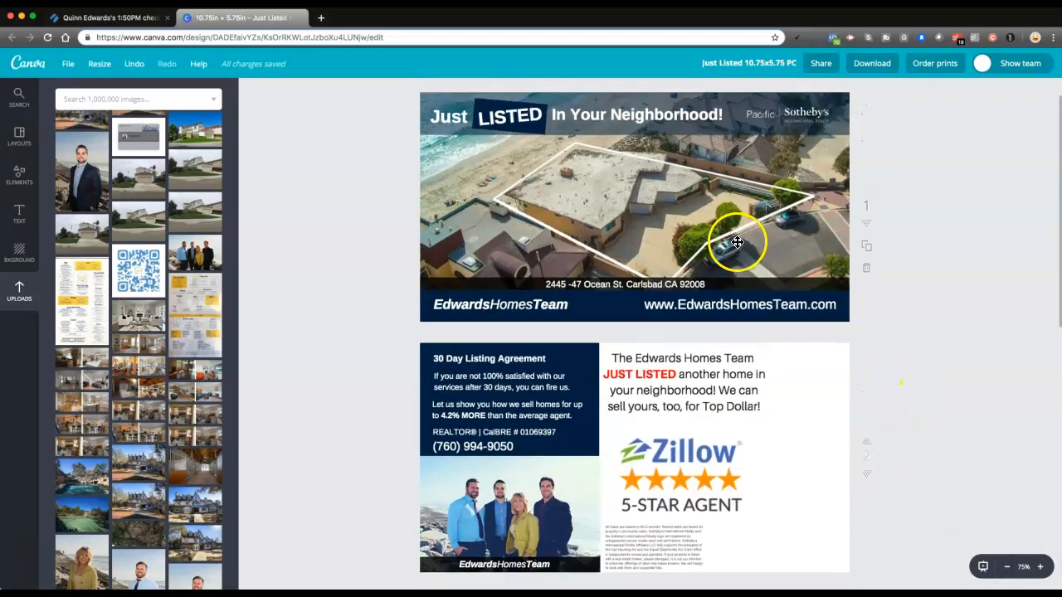
{"action": "scroll", "coordinate": [736, 232], "scroll_direction": "down", "scroll_amount": 6}
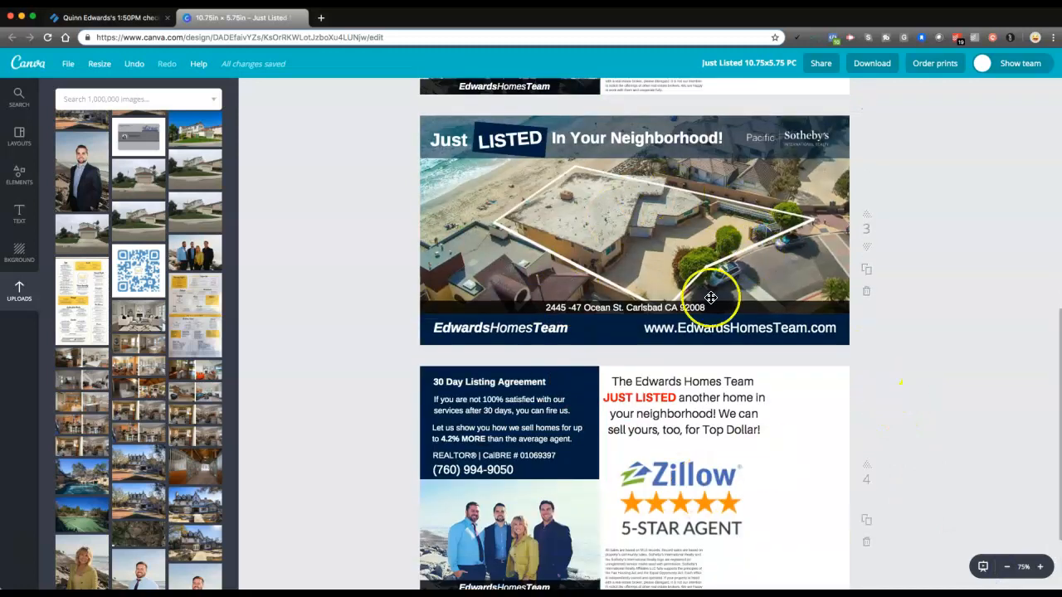
{"action": "left_click", "coordinate": [1040, 568]}
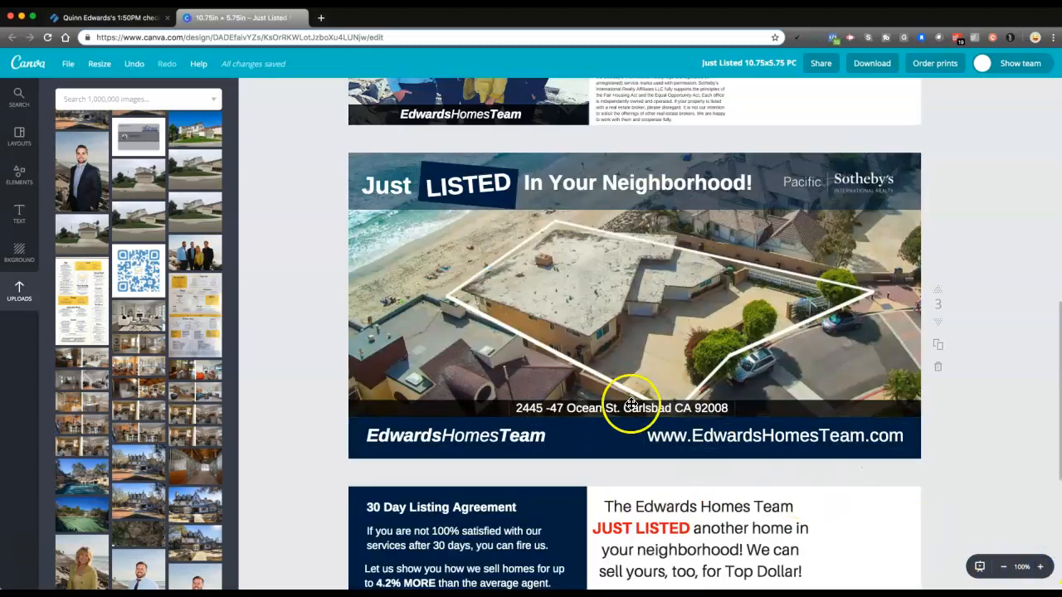
{"action": "scroll", "coordinate": [631, 399], "scroll_direction": "up", "scroll_amount": 1}
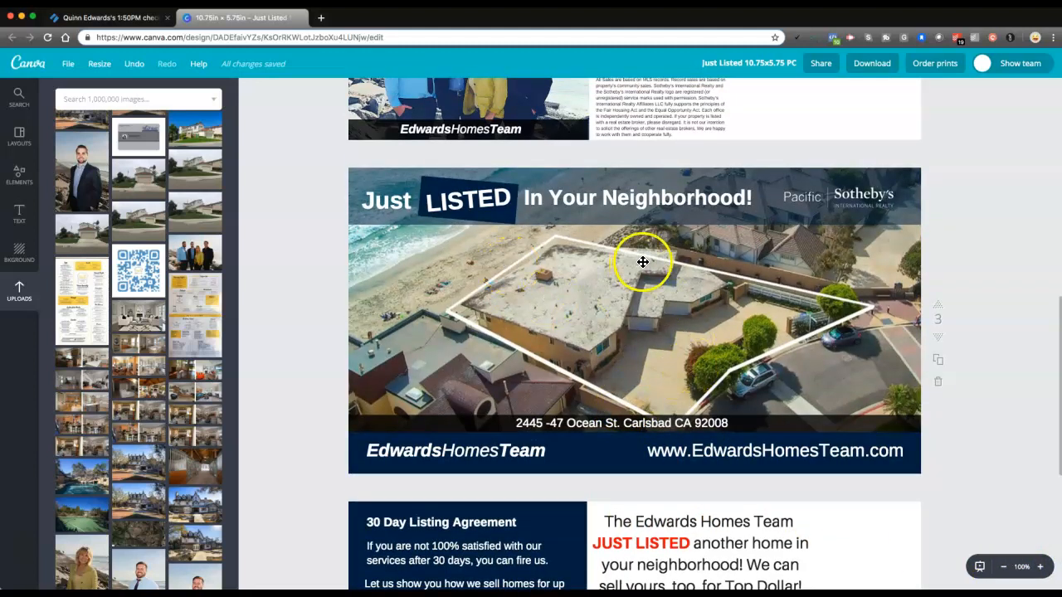
{"action": "left_click", "coordinate": [514, 307]}
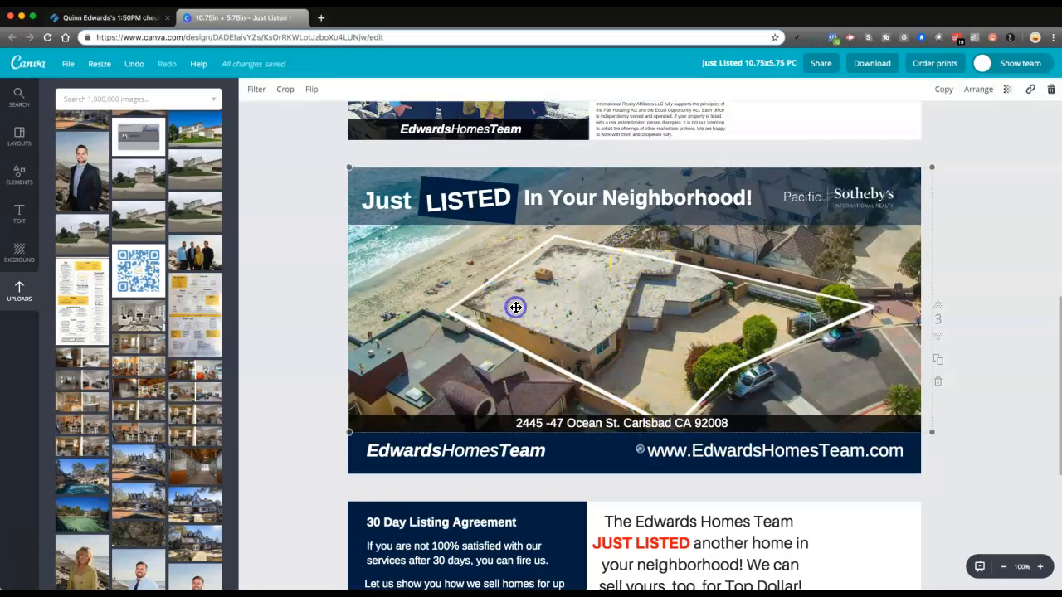
{"action": "key", "text": "Delete"}
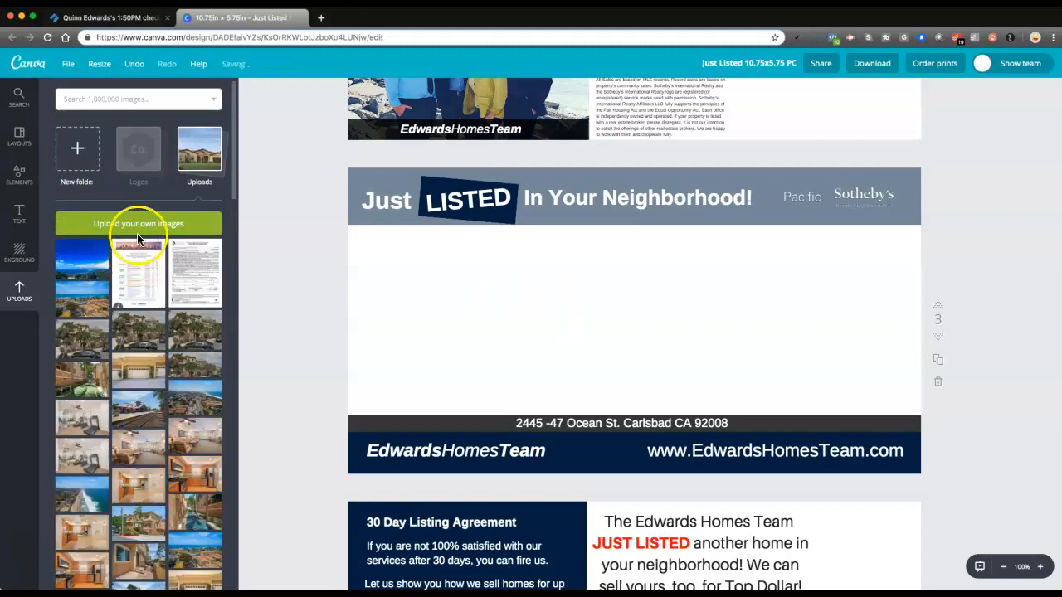
Start an image upload and browse Google Drive's ~Active Listings to the Carlsbad Blvd listing's ~Listing folder
{"action": "left_click", "coordinate": [143, 231]}
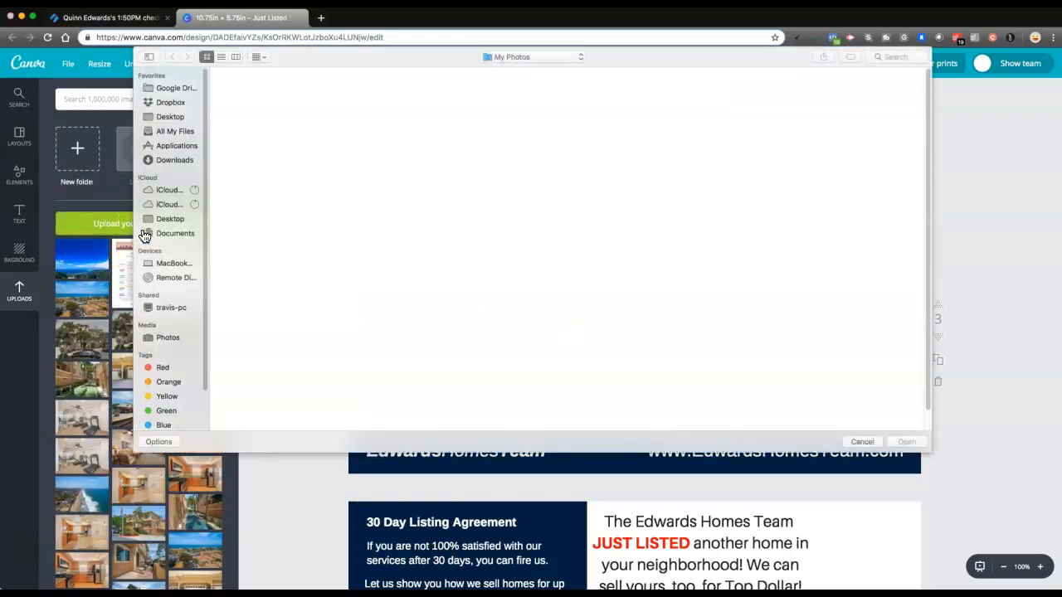
{"action": "left_click", "coordinate": [184, 91]}
{"action": "double_click", "coordinate": [240, 88]}
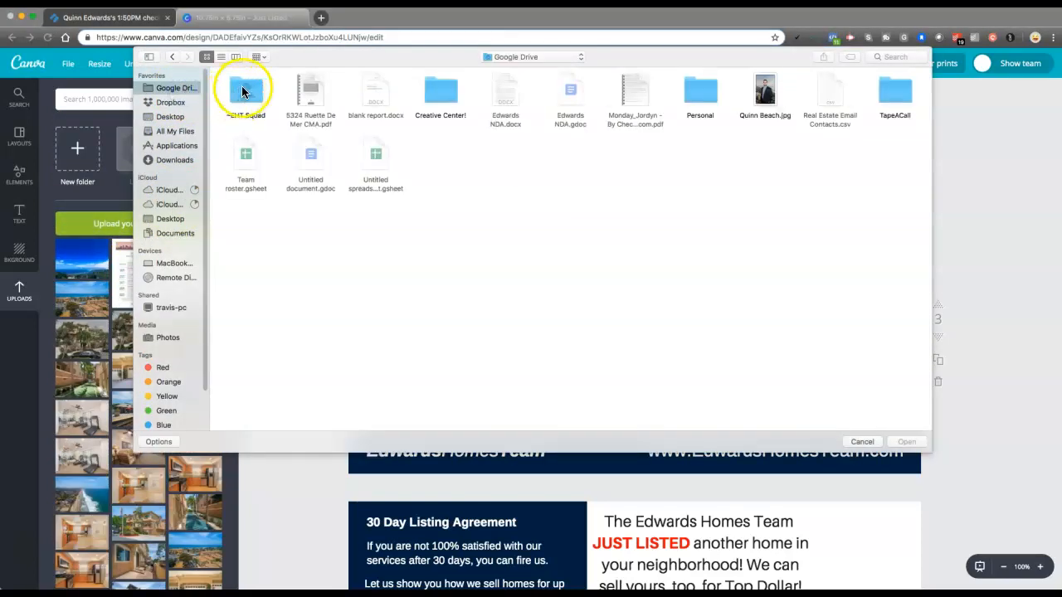
{"action": "double_click", "coordinate": [241, 89]}
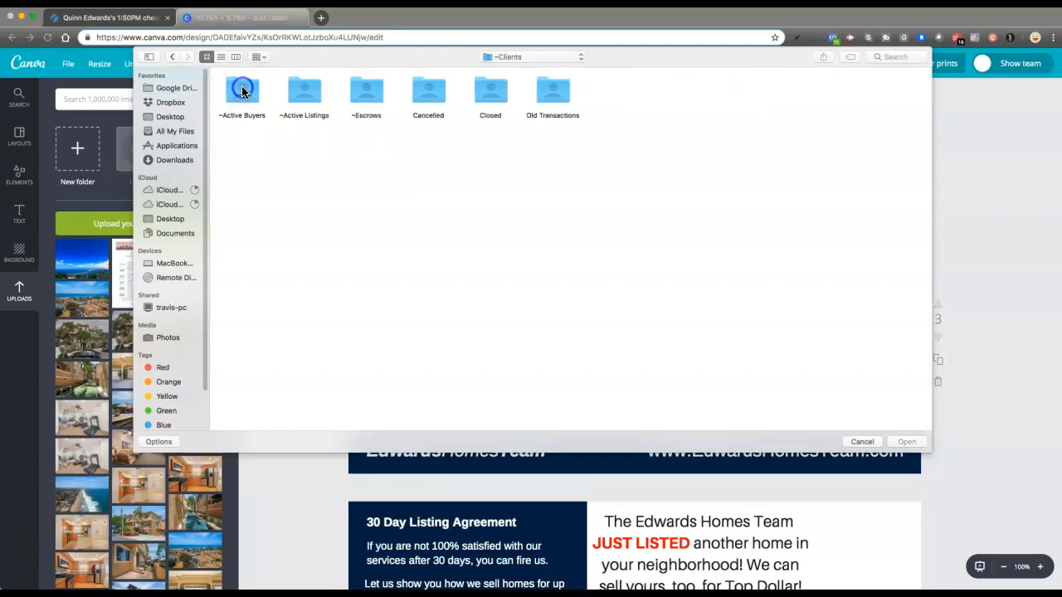
{"action": "double_click", "coordinate": [296, 88]}
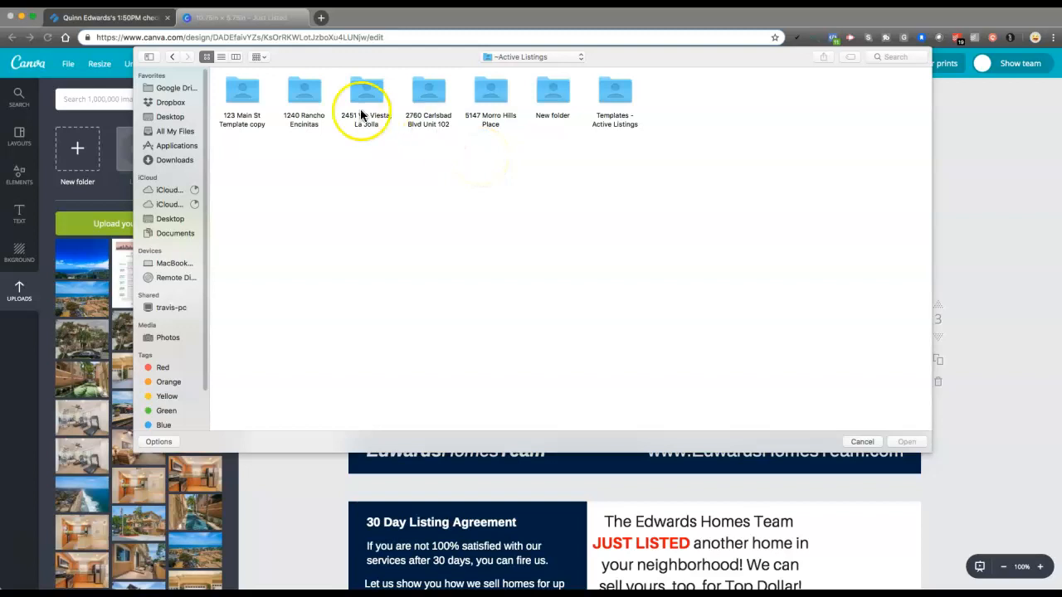
{"action": "double_click", "coordinate": [428, 93]}
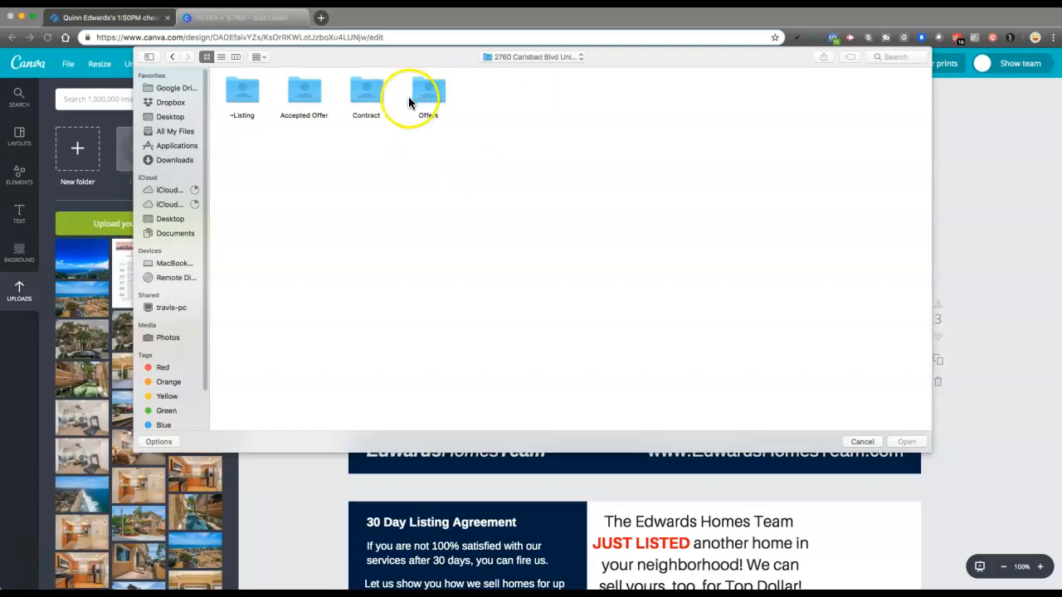
{"action": "double_click", "coordinate": [242, 93]}
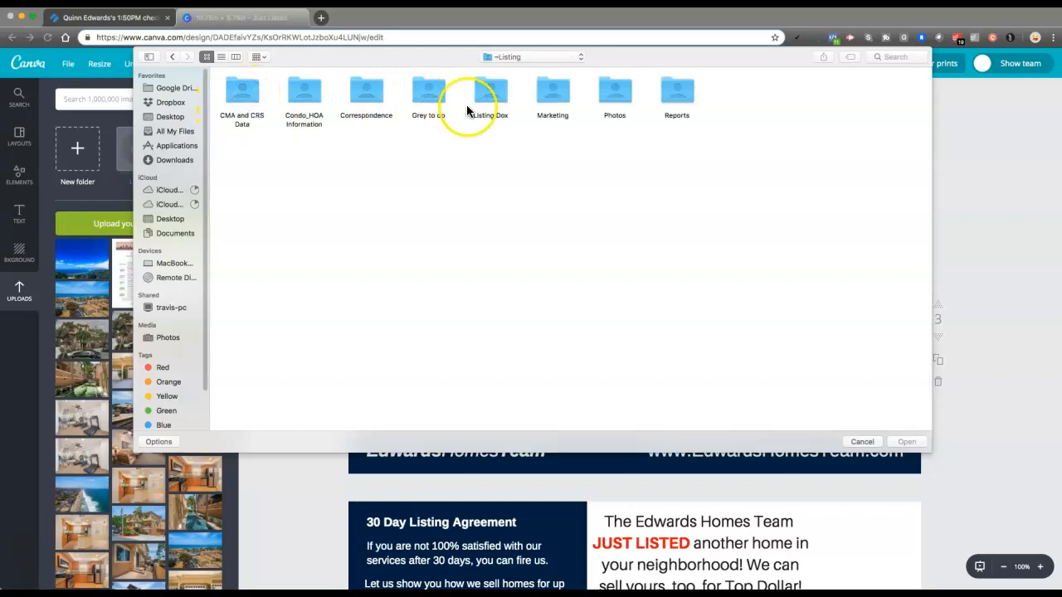
Upload "1 Best.jpg" from the Top 25 Photos folder inside the listing's Photos folder
{"action": "double_click", "coordinate": [615, 91]}
{"action": "double_click", "coordinate": [305, 89]}
{"action": "double_click", "coordinate": [373, 154]}
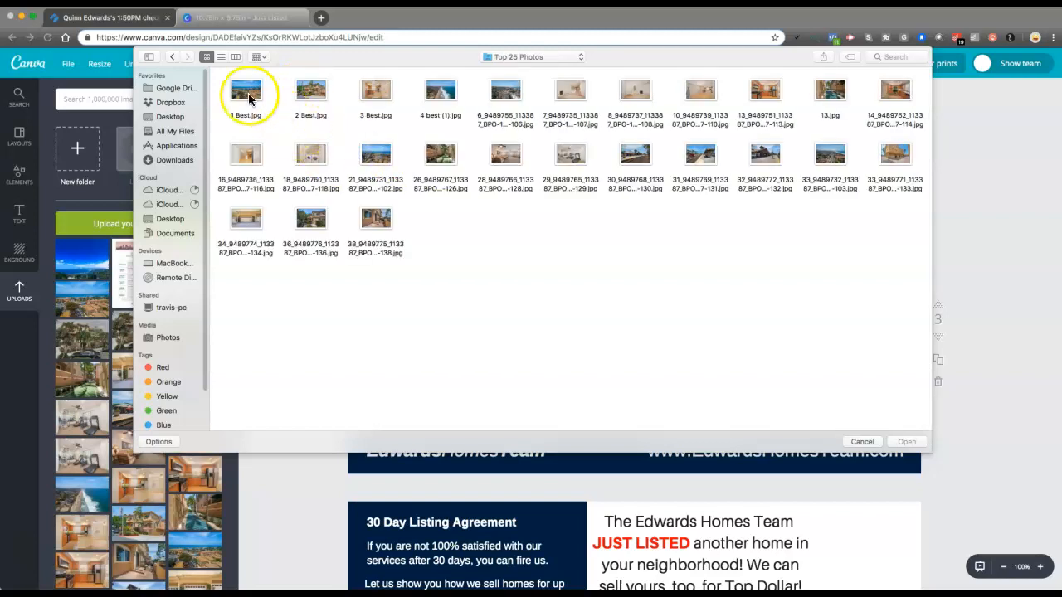
{"action": "left_click", "coordinate": [241, 96]}
{"action": "left_click", "coordinate": [907, 442]}
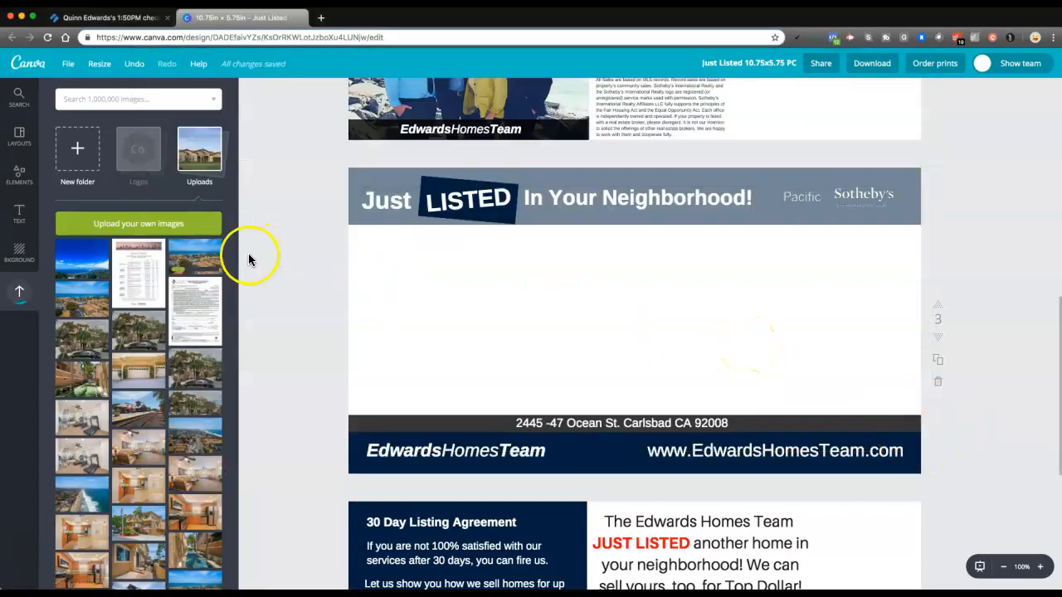
Place the newly uploaded coastal photo on page 3, enlarge it to the postcard's full width and layer it behind the banners and text
{"action": "left_click", "coordinate": [192, 261]}
{"action": "mouse_move", "coordinate": [471, 270]}
{"action": "left_mouse_down"}
{"action": "mouse_move", "coordinate": [529, 268]}
{"action": "mouse_move", "coordinate": [538, 280]}
{"action": "mouse_move", "coordinate": [477, 276]}
{"action": "left_mouse_up"}
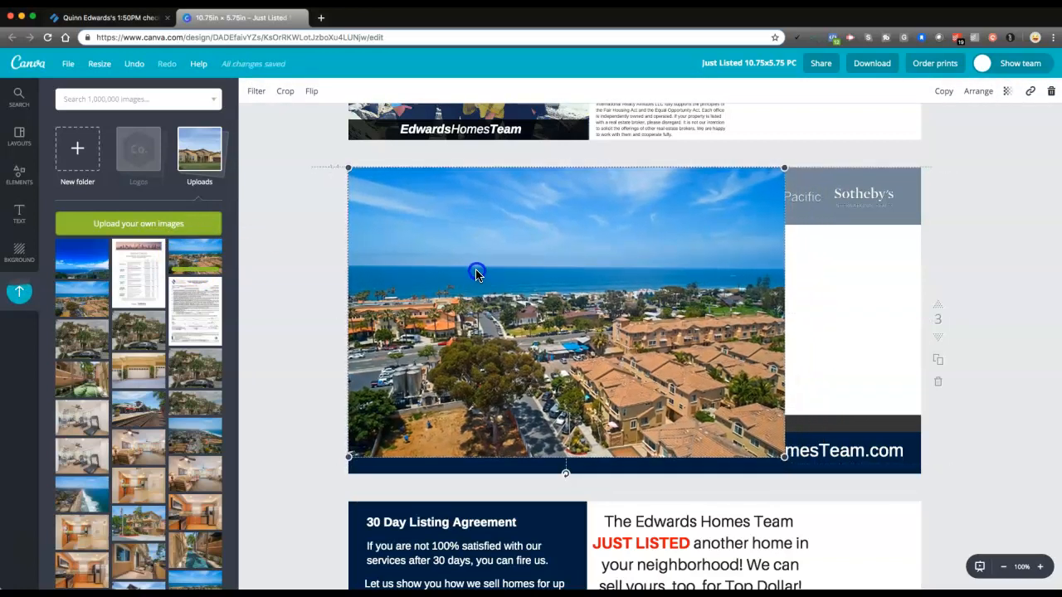
{"action": "left_click_drag", "start_coordinate": [785, 457], "coordinate": [939, 533]}
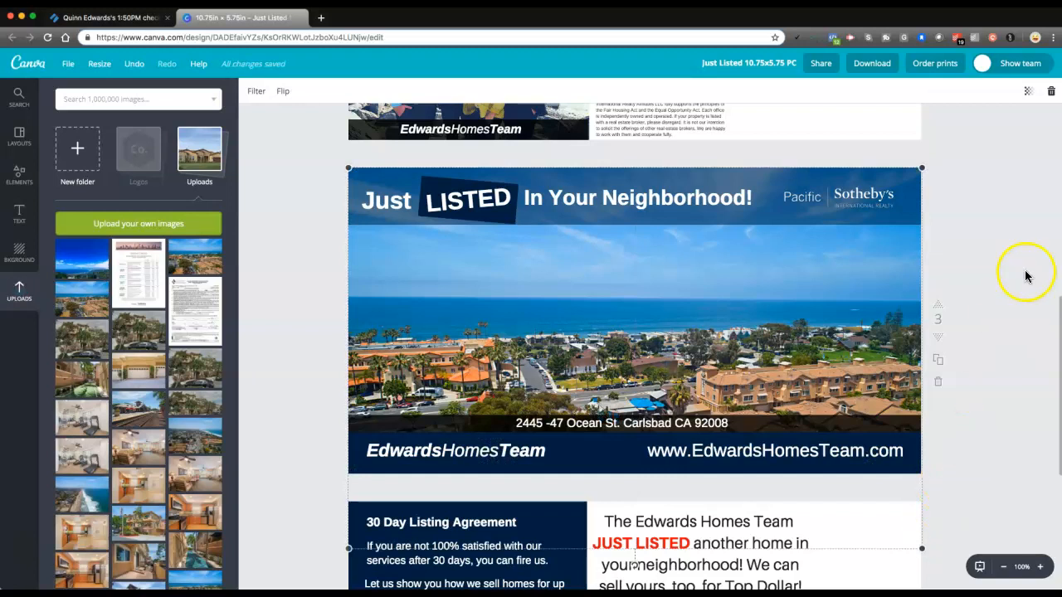
{"action": "left_click", "coordinate": [887, 275]}
{"action": "left_click", "coordinate": [1028, 92]}
{"action": "left_click", "coordinate": [1025, 175]}
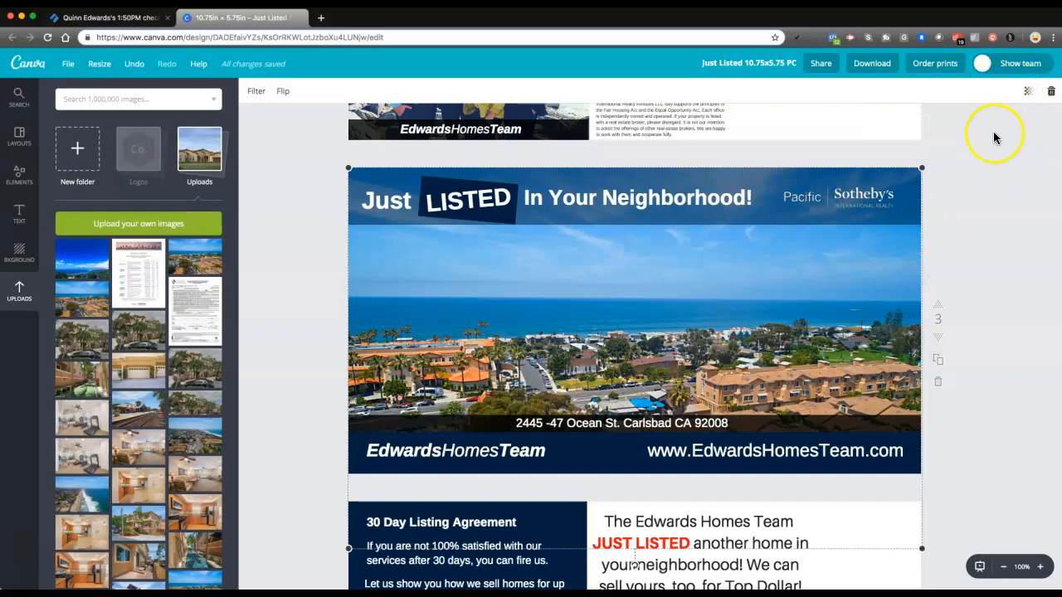
{"action": "left_click", "coordinate": [319, 285]}
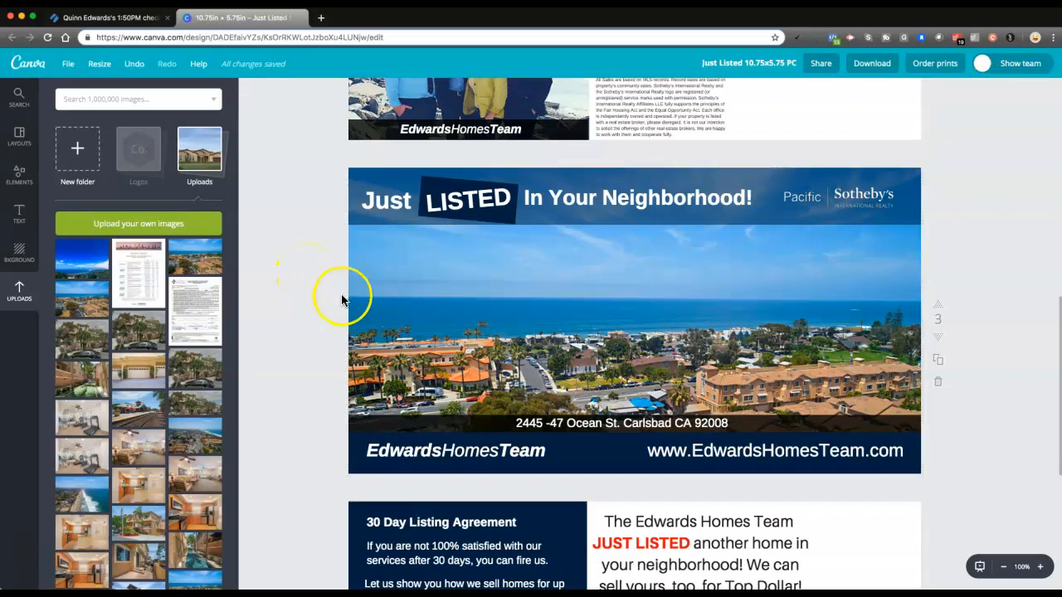
Move the coastal photo slightly upward on page 3 so more of the buildings show above the address strip
{"action": "left_click", "coordinate": [509, 340]}
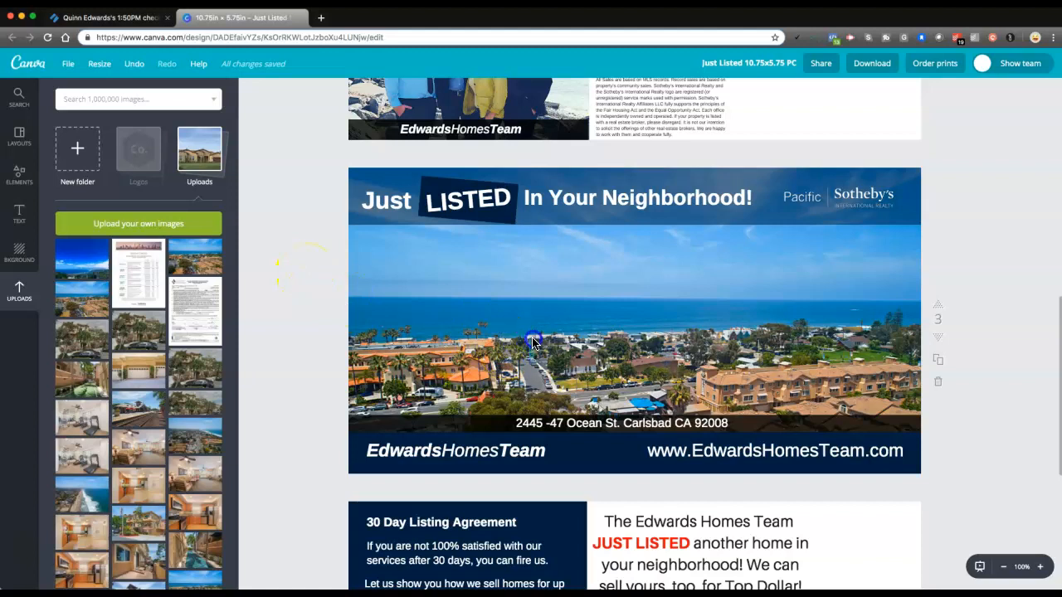
{"action": "left_click", "coordinate": [531, 330]}
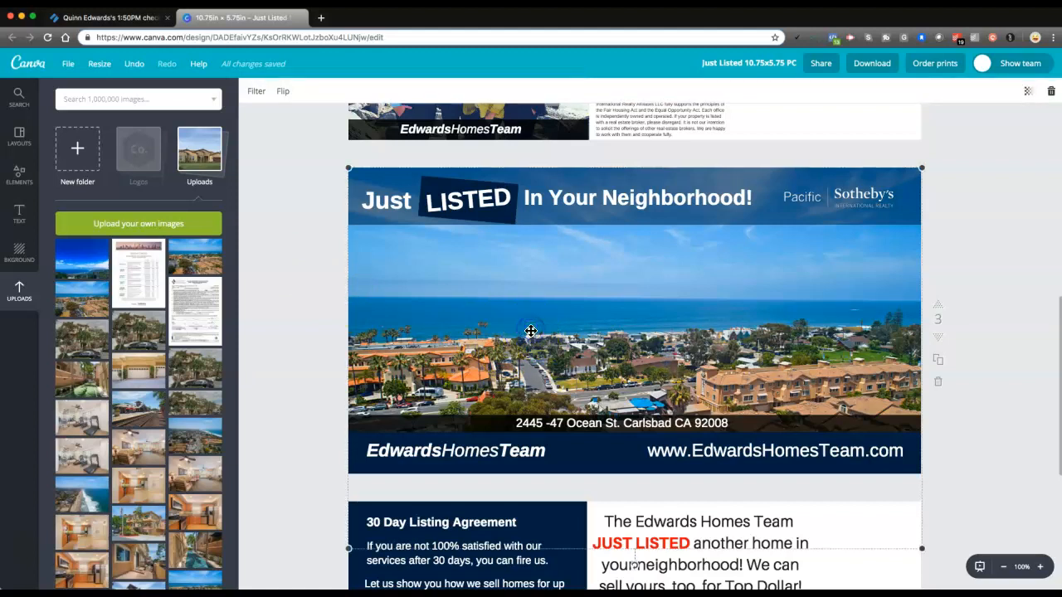
{"action": "mouse_move", "coordinate": [529, 330]}
{"action": "left_mouse_down"}
{"action": "mouse_move", "coordinate": [532, 313]}
{"action": "mouse_move", "coordinate": [532, 323]}
{"action": "left_mouse_up"}
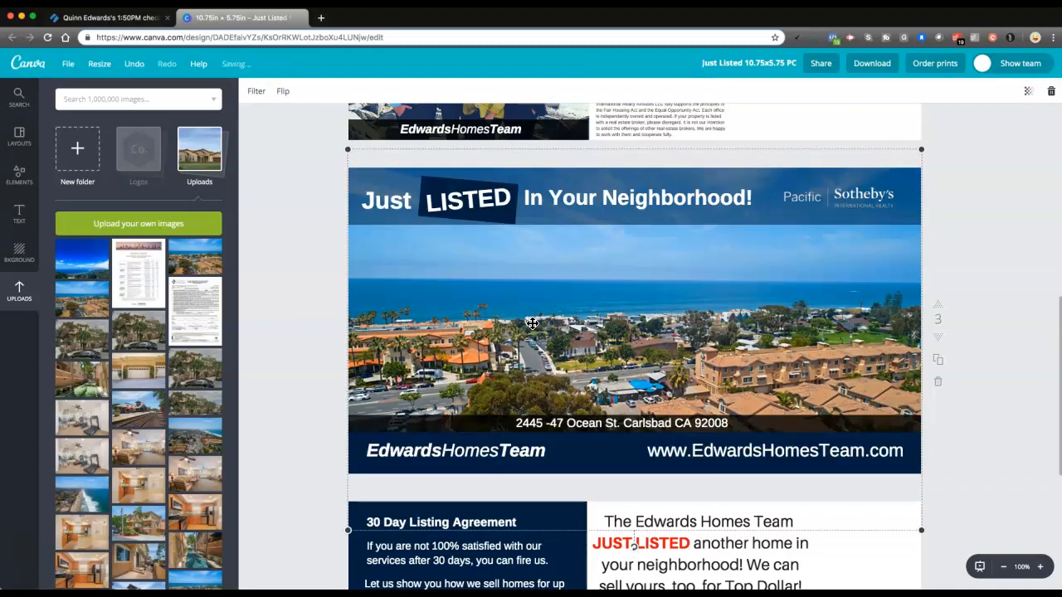
{"action": "left_click_drag", "start_coordinate": [531, 323], "coordinate": [522, 324]}
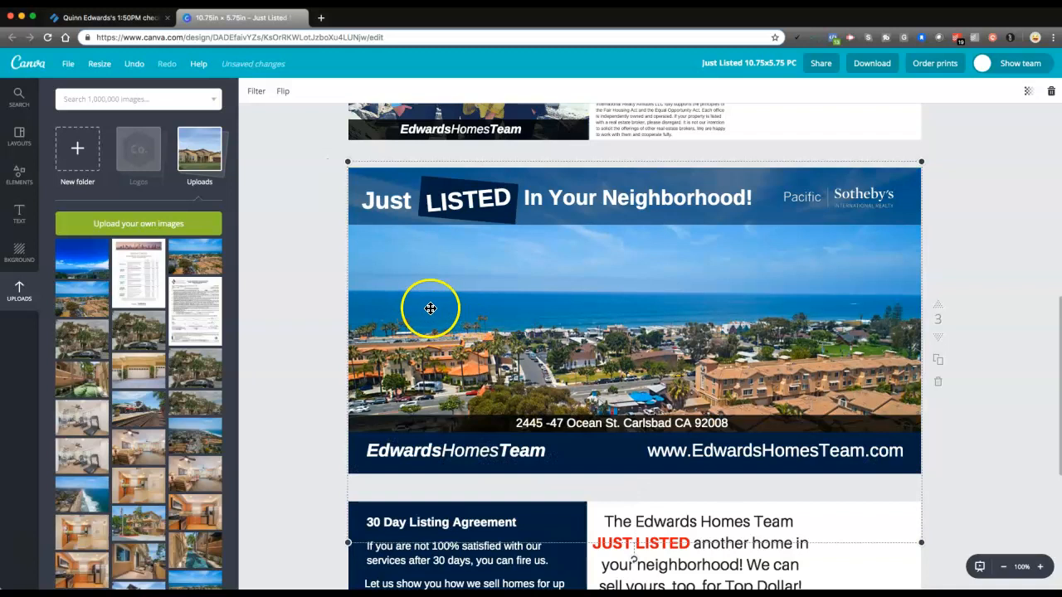
Replace the street address on the page 3 address strip with the new listing's street address and unit number, keeping the city and ZIP code
{"action": "left_click", "coordinate": [569, 426]}
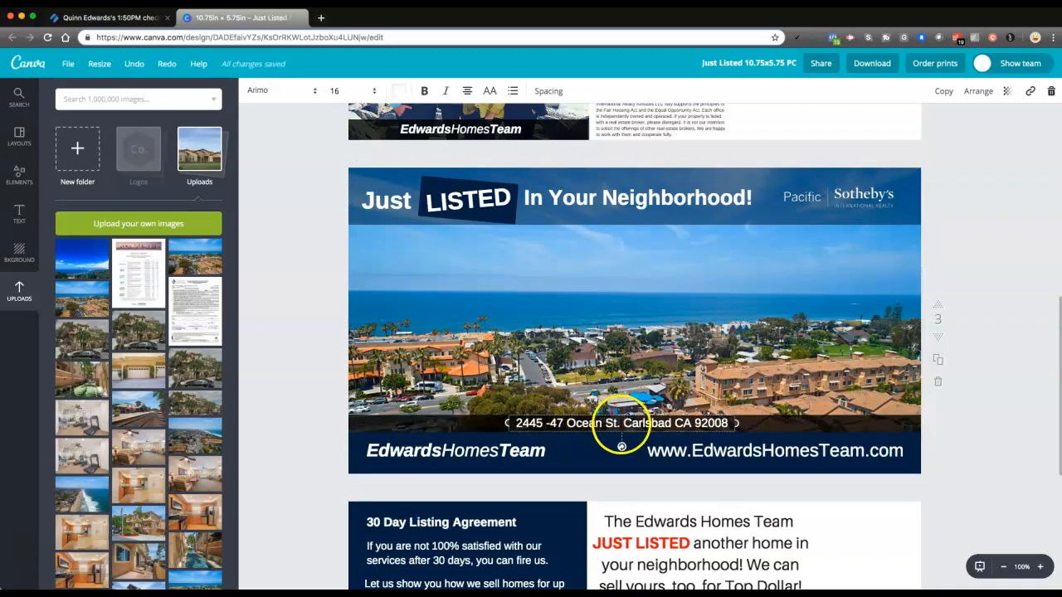
{"action": "left_click_drag", "start_coordinate": [613, 423], "coordinate": [541, 423]}
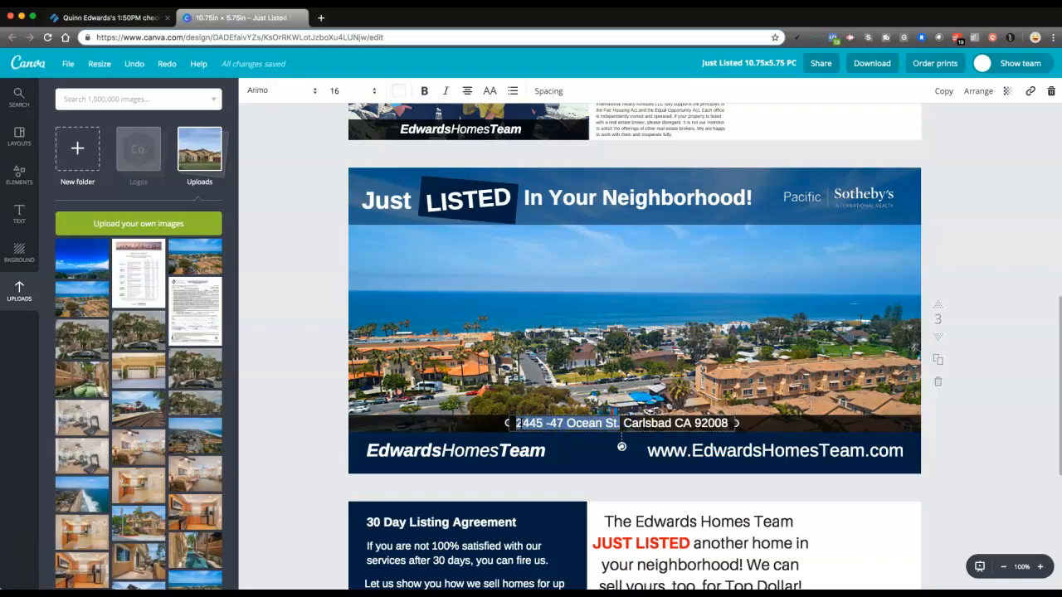
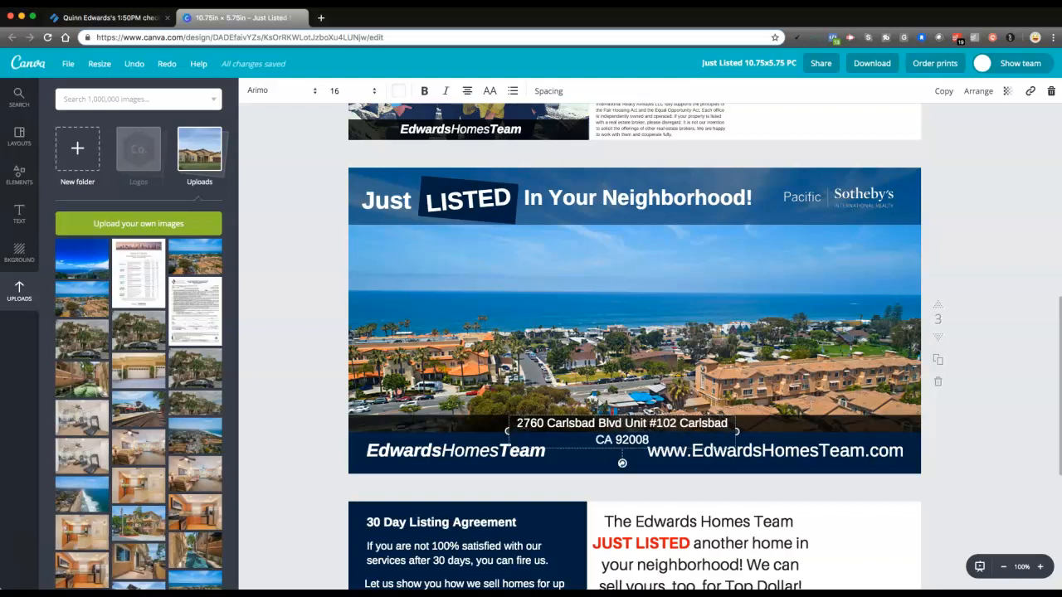
Widen the address text box on both sides so the full address fits on one line
{"action": "left_click_drag", "start_coordinate": [506, 431], "coordinate": [481, 430]}
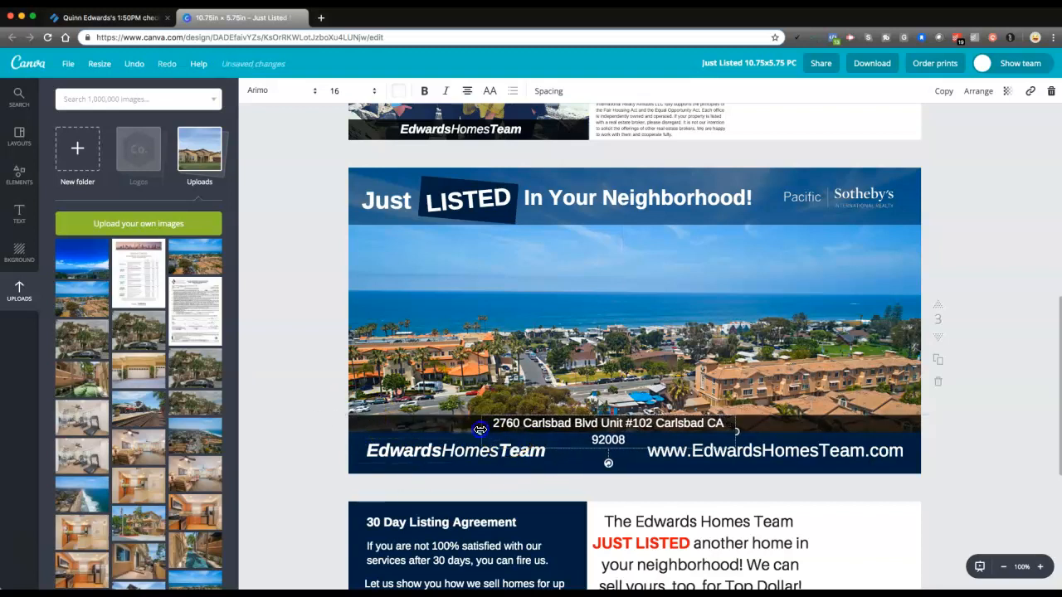
{"action": "left_click_drag", "start_coordinate": [736, 432], "coordinate": [761, 429]}
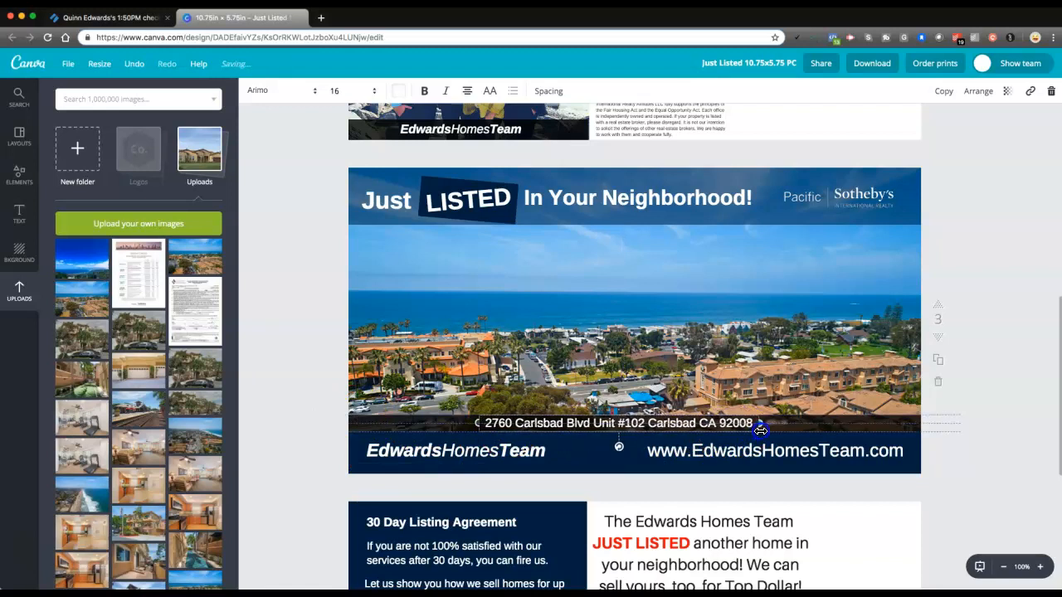
{"action": "left_click", "coordinate": [962, 454]}
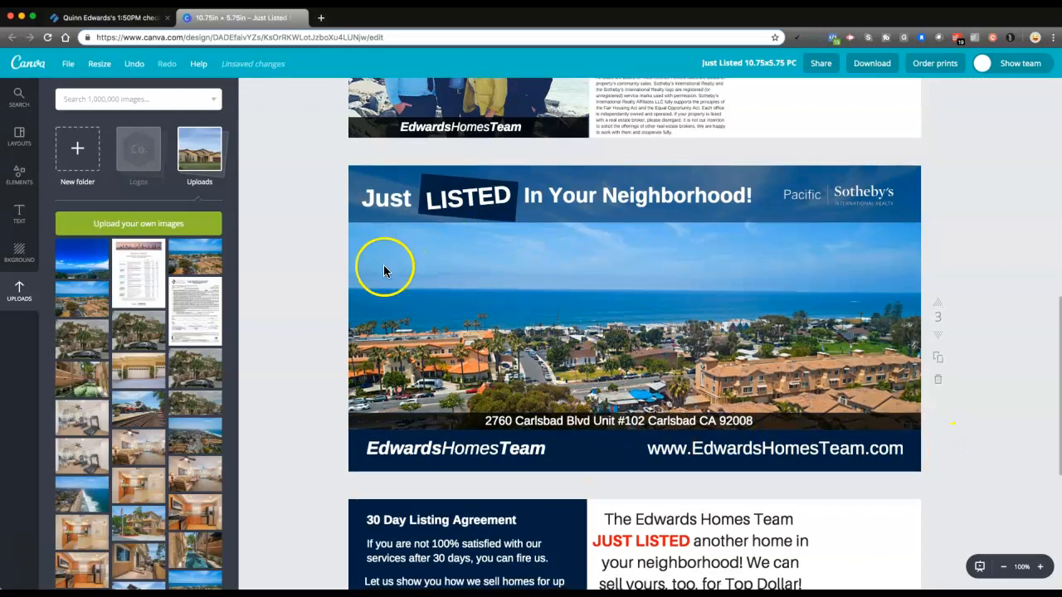
Review the finished postcard front and back on pages 3 and 4 at 75% zoom
{"action": "scroll", "coordinate": [365, 274], "scroll_direction": "down", "scroll_amount": 4}
{"action": "scroll", "coordinate": [344, 287], "scroll_direction": "down", "scroll_amount": 1}
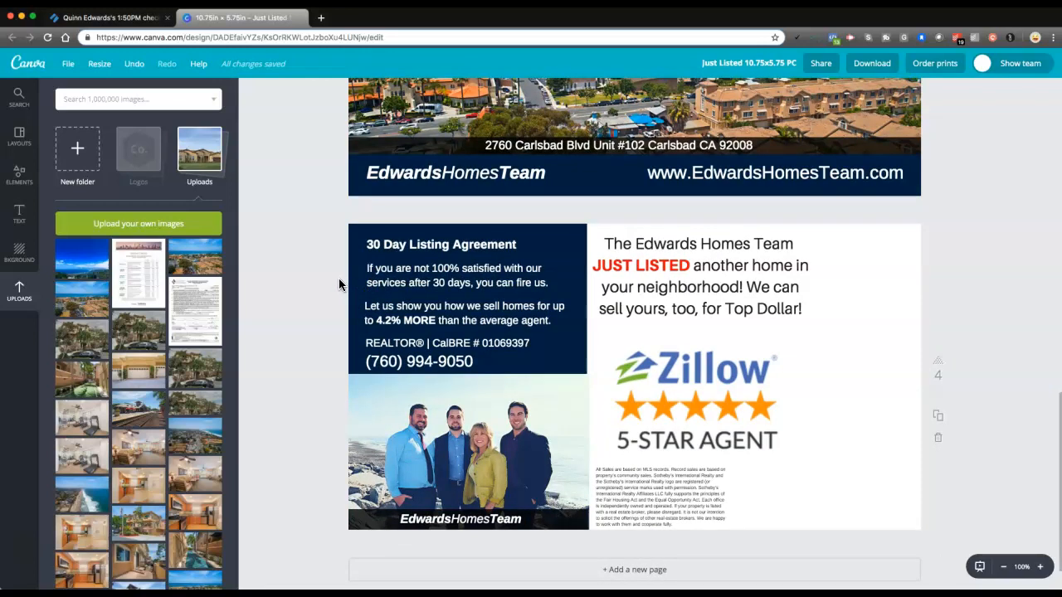
{"action": "scroll", "coordinate": [339, 285], "scroll_direction": "down", "scroll_amount": 2}
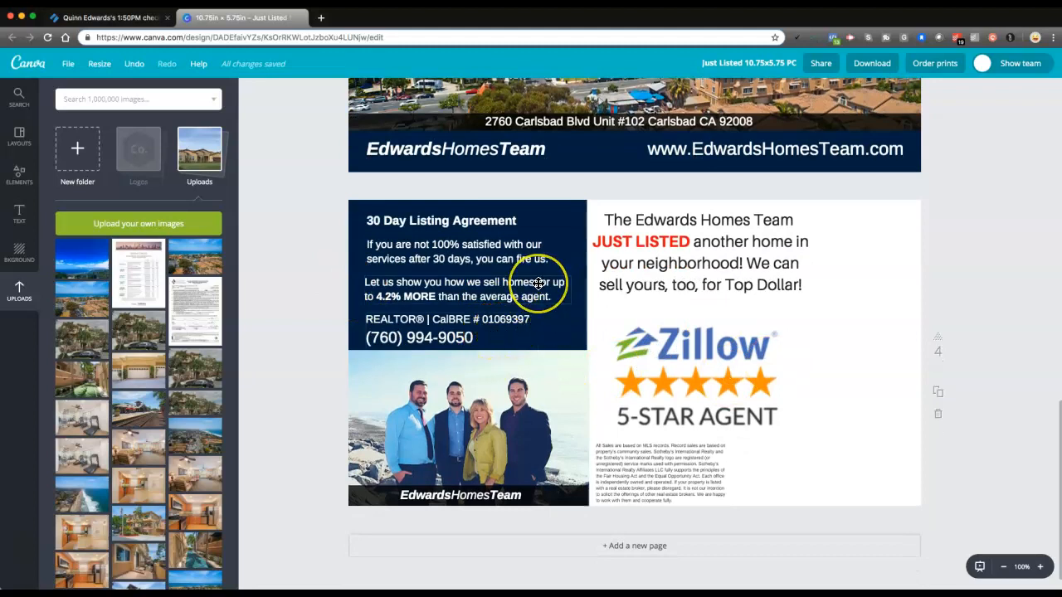
{"action": "scroll", "coordinate": [538, 284], "scroll_direction": "up", "scroll_amount": 10}
{"action": "scroll", "coordinate": [536, 291], "scroll_direction": "down", "scroll_amount": 5}
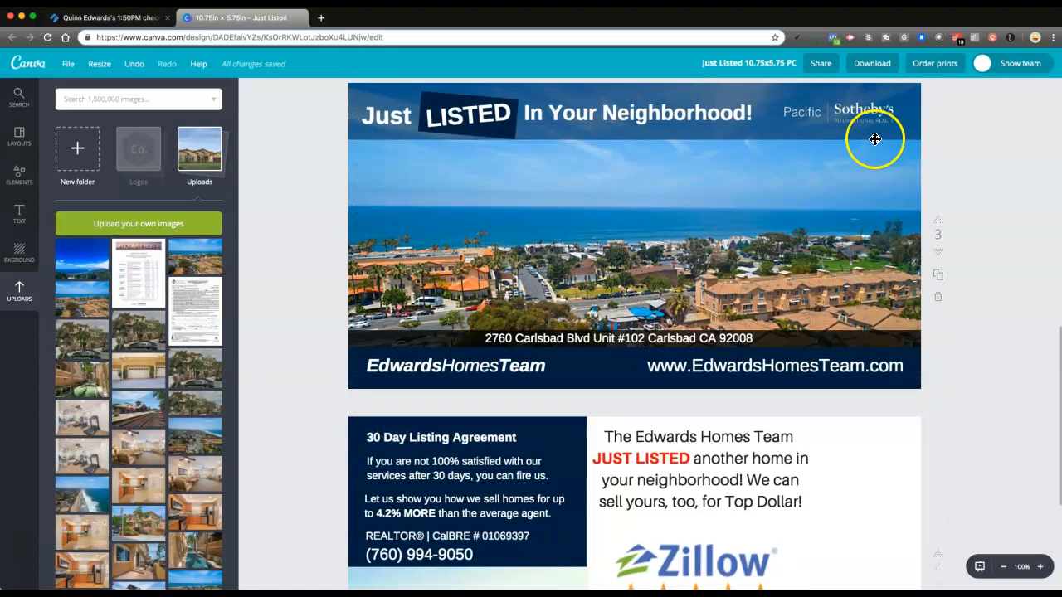
{"action": "left_click", "coordinate": [1005, 569]}
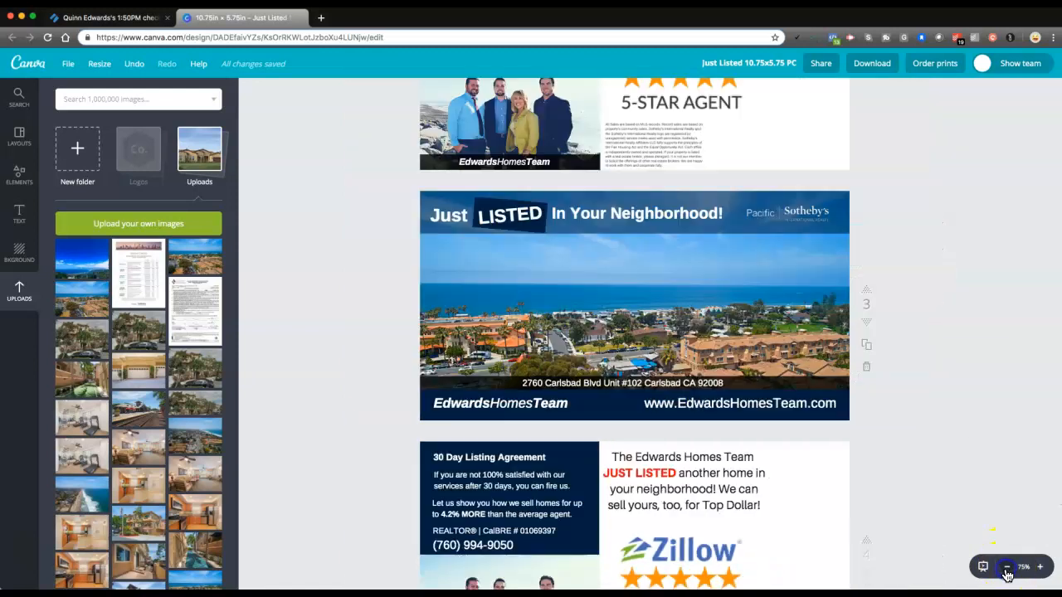
{"action": "scroll", "coordinate": [960, 473], "scroll_direction": "down", "scroll_amount": 3}
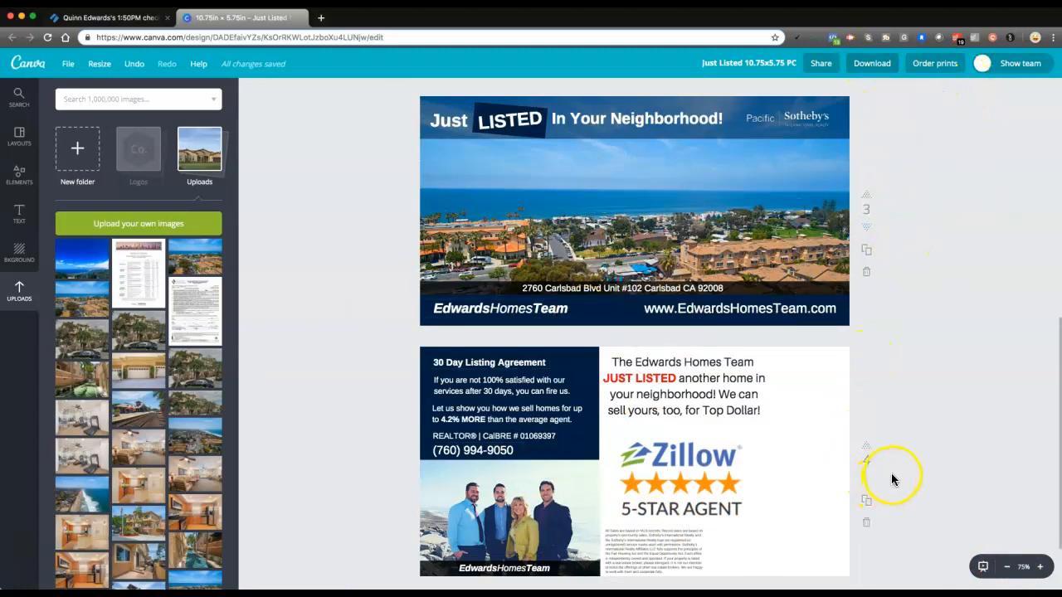
Download only pages 3 and 4 of the design as a PDF - Print file
{"action": "left_click", "coordinate": [876, 63]}
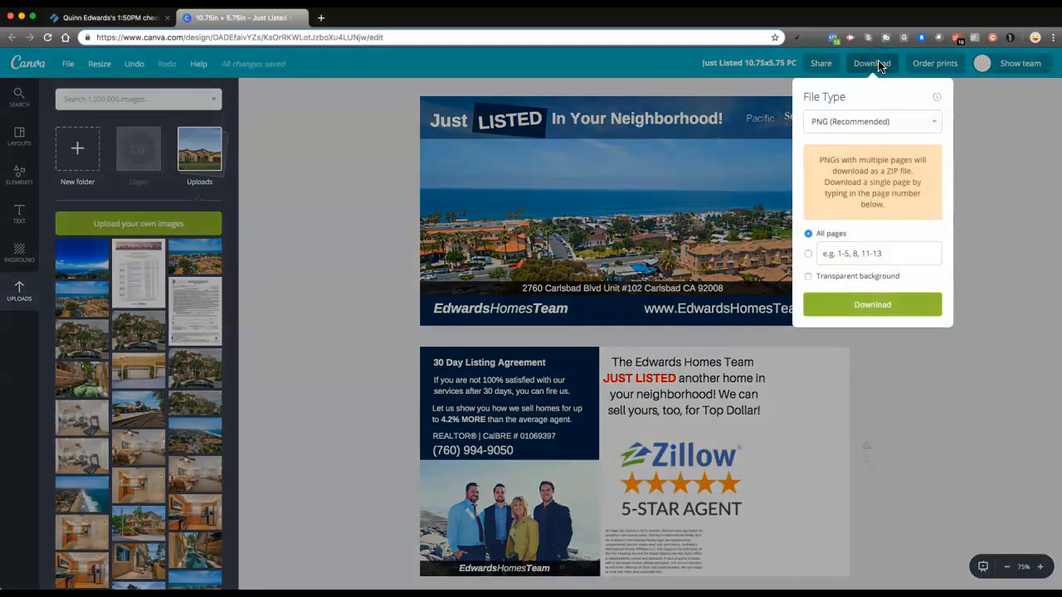
{"action": "left_click", "coordinate": [843, 122]}
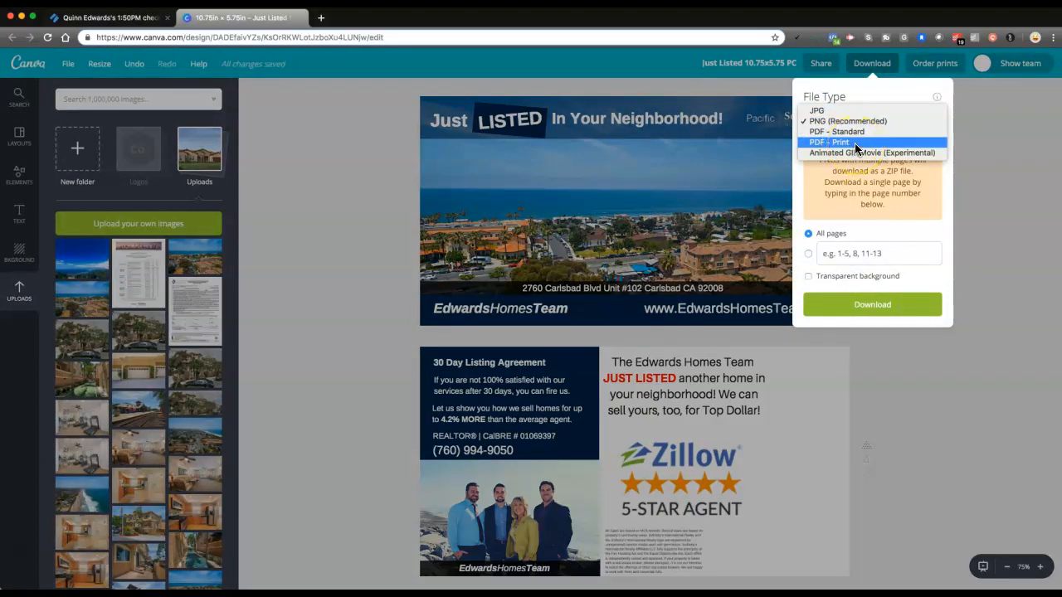
{"action": "left_click", "coordinate": [855, 143]}
{"action": "left_click", "coordinate": [859, 170]}
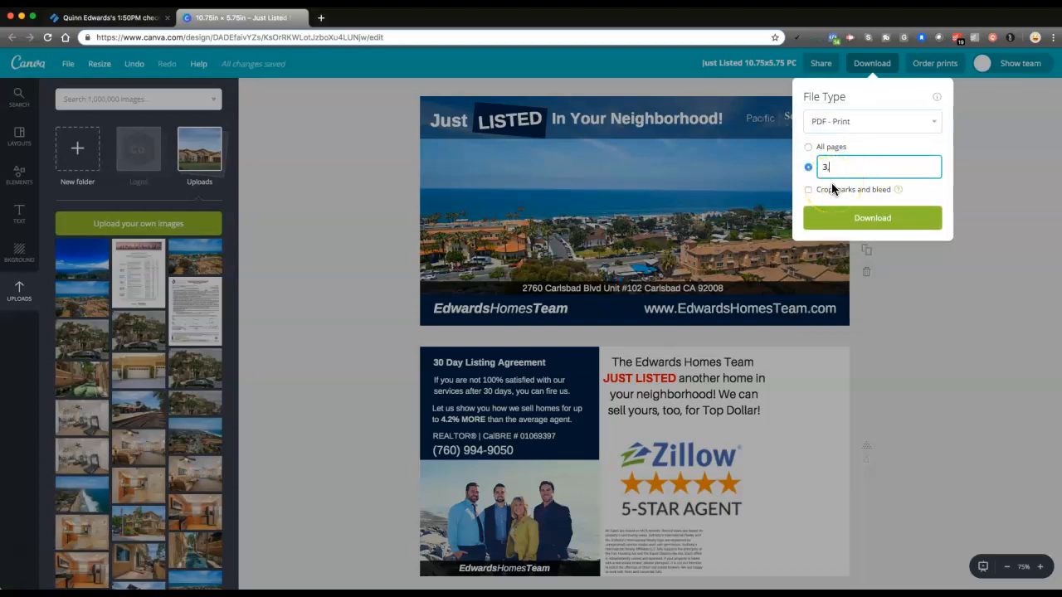
{"action": "left_click", "coordinate": [878, 219]}
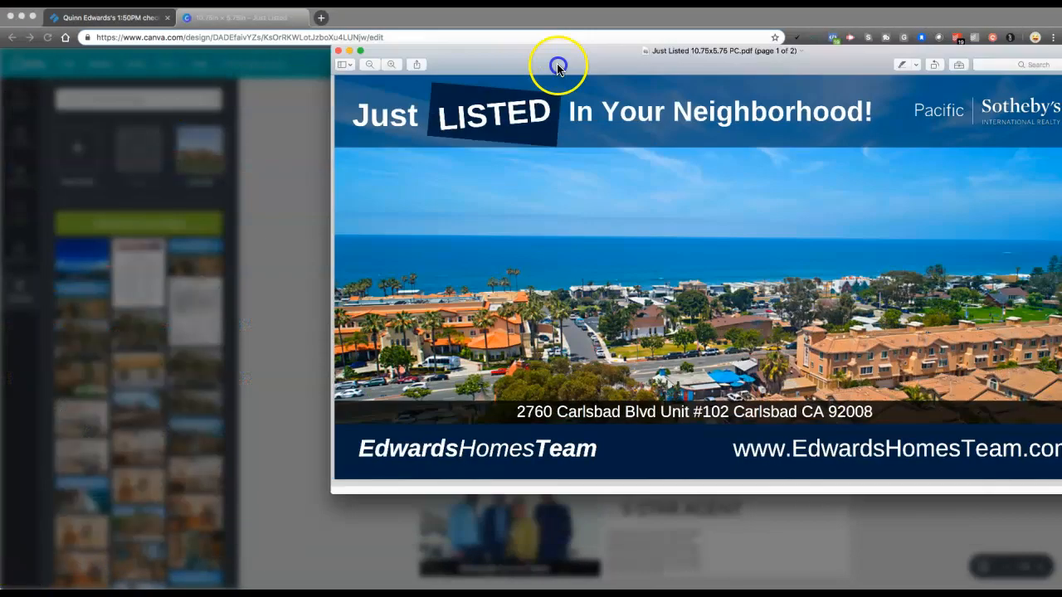
Arrange the downloaded PDF's window to show both postcard pages, and start choosing another folder for the file
{"action": "left_click_drag", "start_coordinate": [559, 64], "coordinate": [421, 59]}
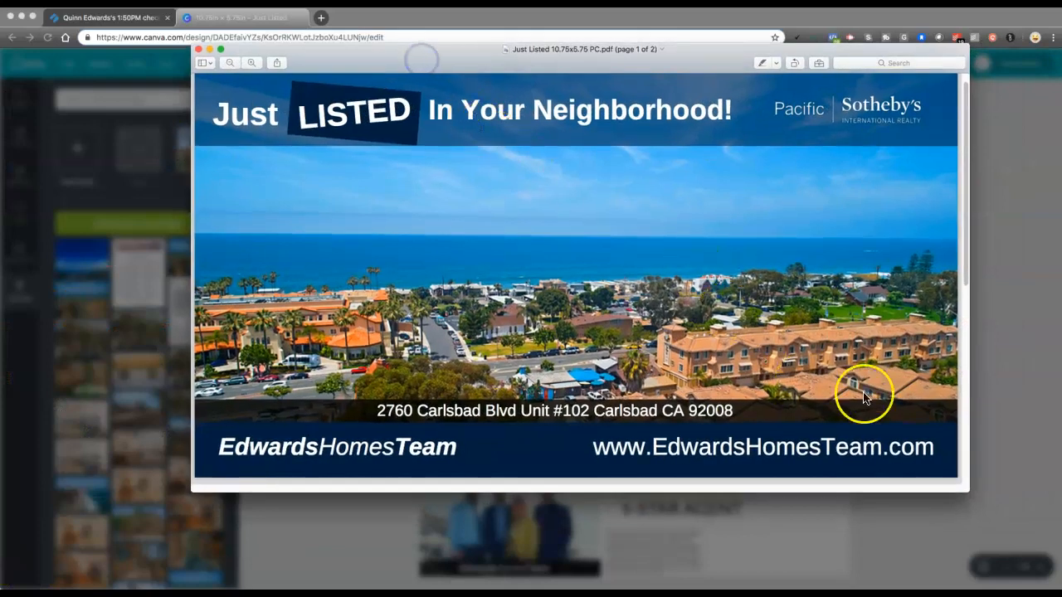
{"action": "left_click_drag", "start_coordinate": [968, 491], "coordinate": [644, 548]}
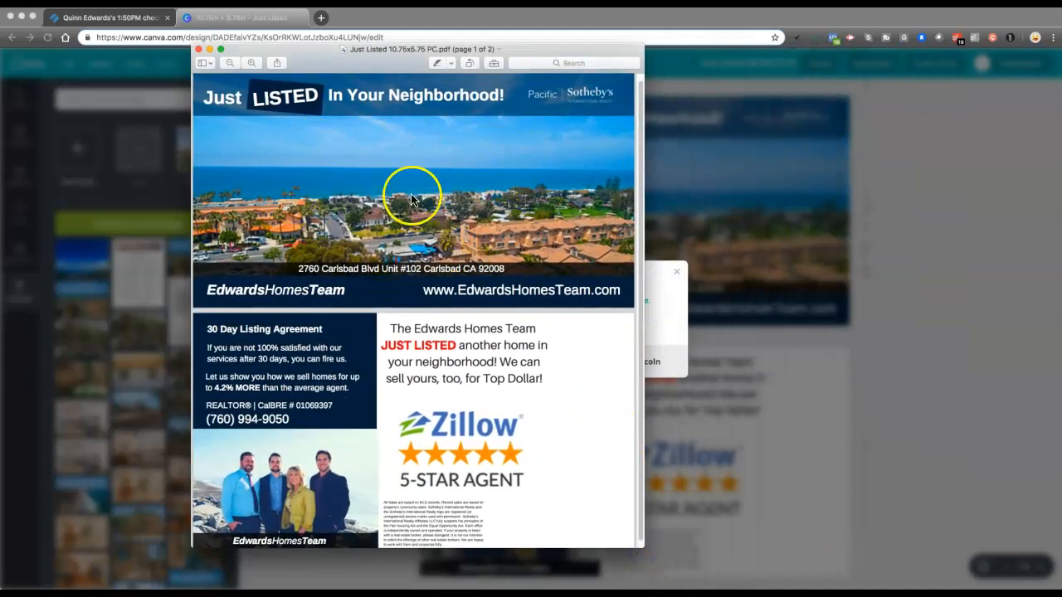
{"action": "left_click", "coordinate": [401, 49]}
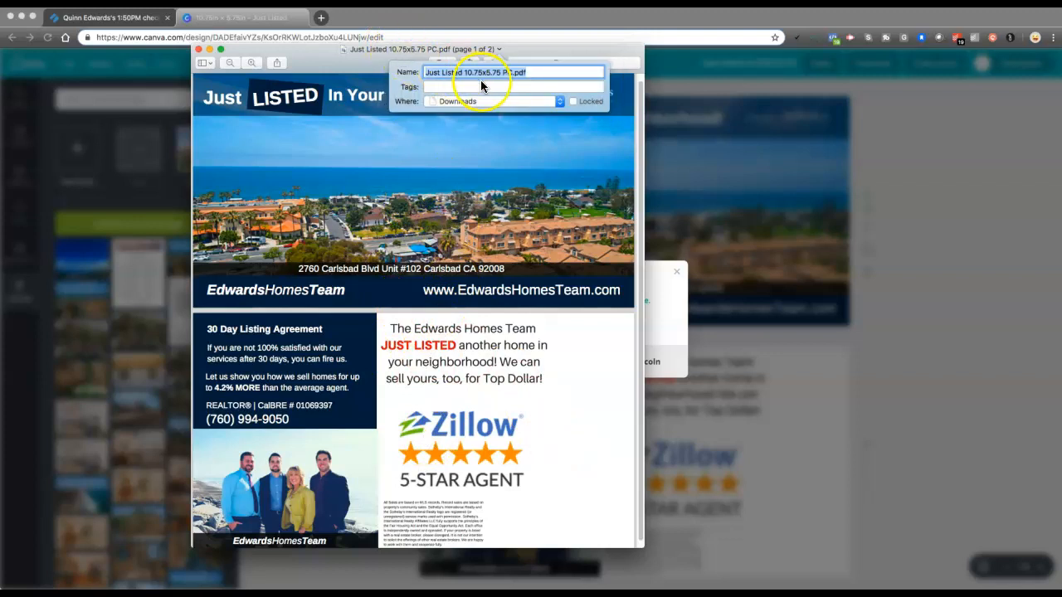
{"action": "left_click", "coordinate": [470, 102]}
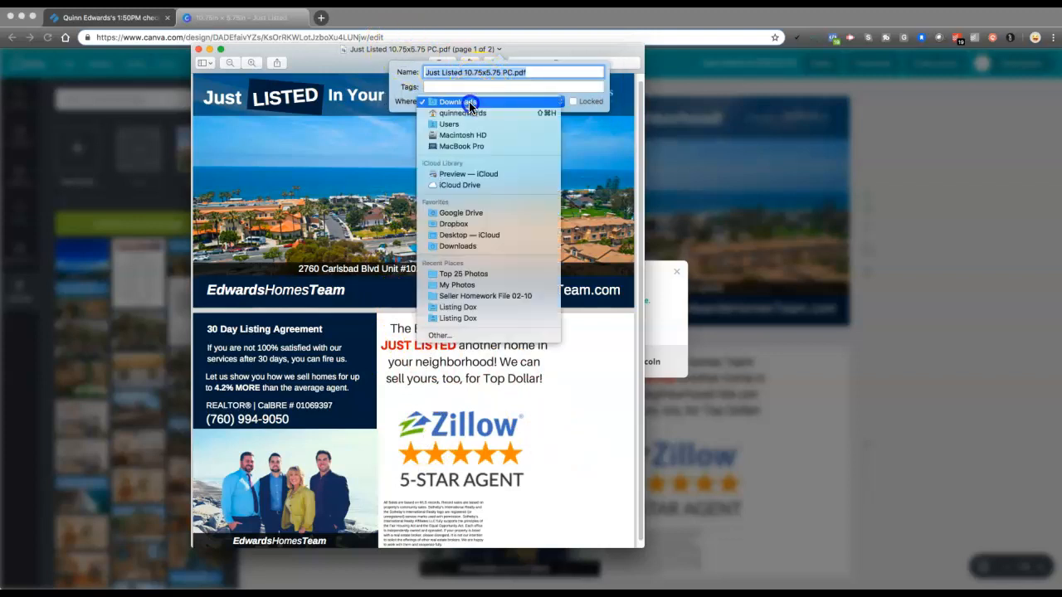
{"action": "left_click", "coordinate": [473, 337]}
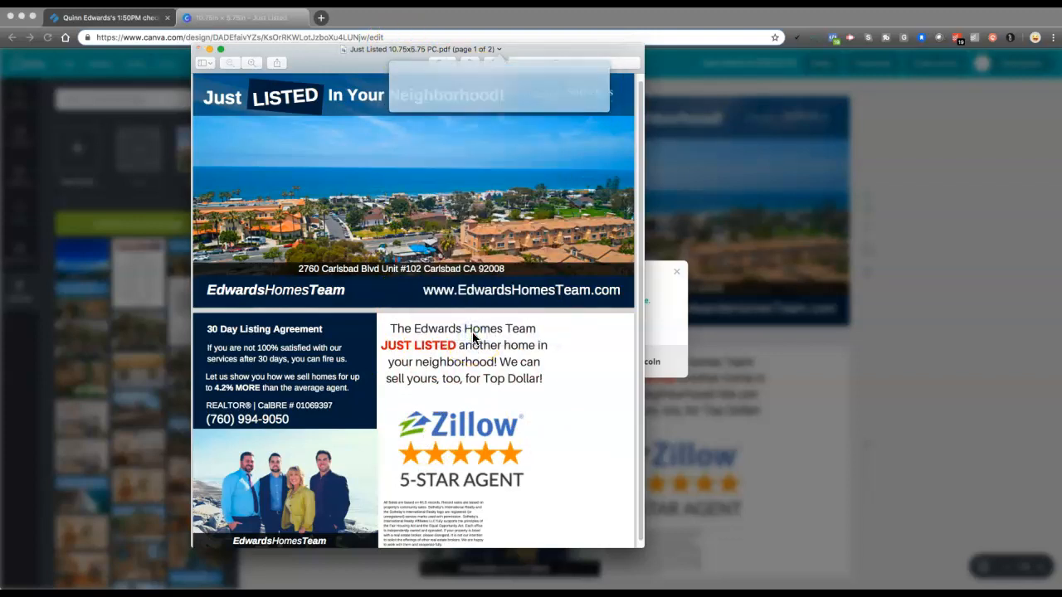
Move the postcard PDF to the listing's Marketing > Advertising Review folder, inside ~Active Listings in Google Drive
{"action": "left_click", "coordinate": [48, 130]}
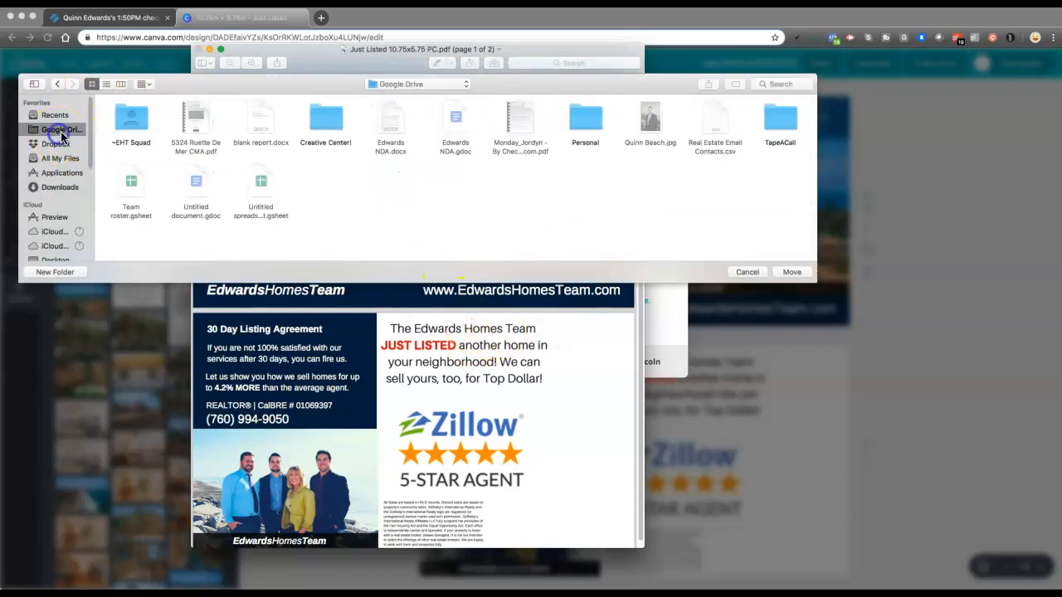
{"action": "double_click", "coordinate": [137, 122]}
{"action": "double_click", "coordinate": [133, 116]}
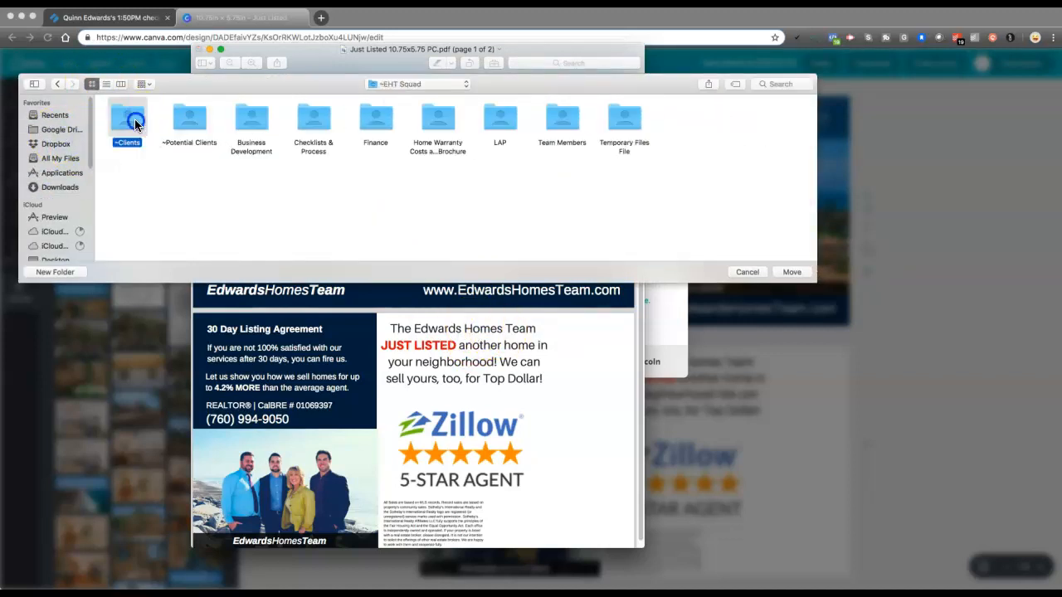
{"action": "left_click", "coordinate": [192, 122]}
{"action": "double_click", "coordinate": [194, 121]}
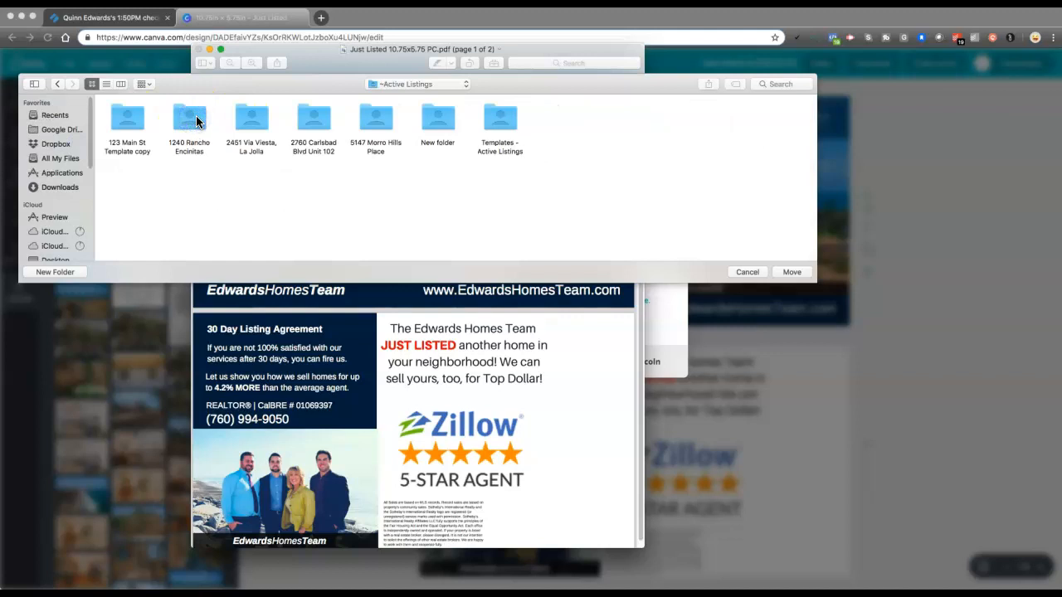
{"action": "double_click", "coordinate": [317, 120]}
{"action": "left_click", "coordinate": [128, 121]}
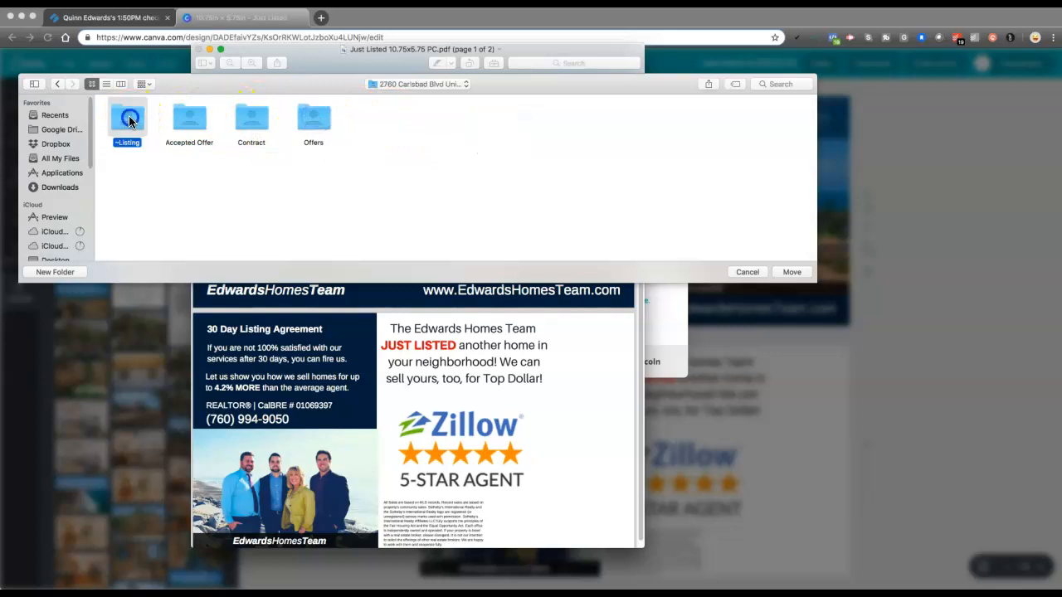
{"action": "double_click", "coordinate": [129, 120]}
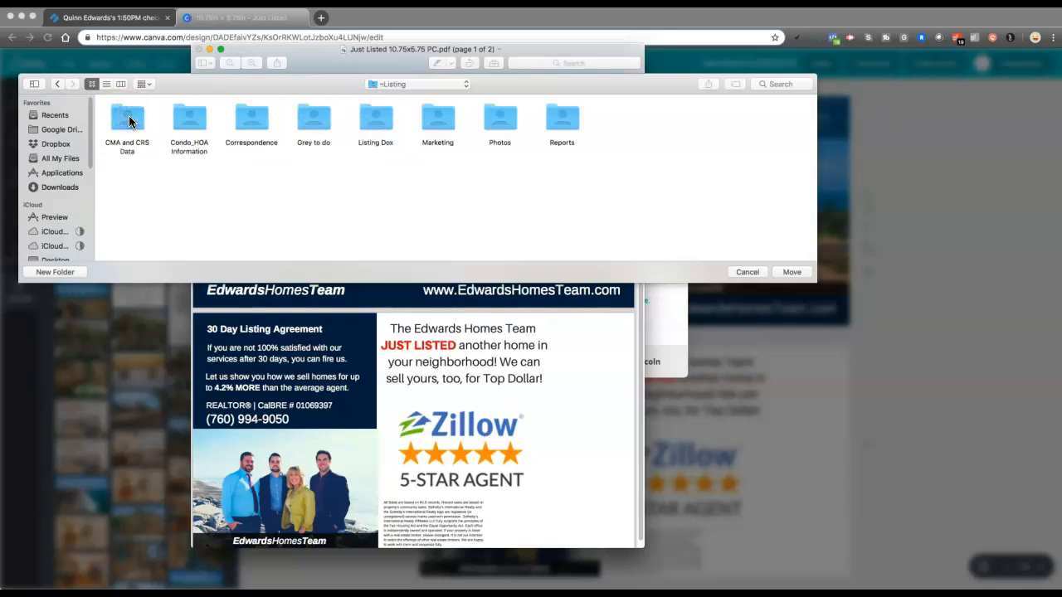
{"action": "double_click", "coordinate": [437, 120]}
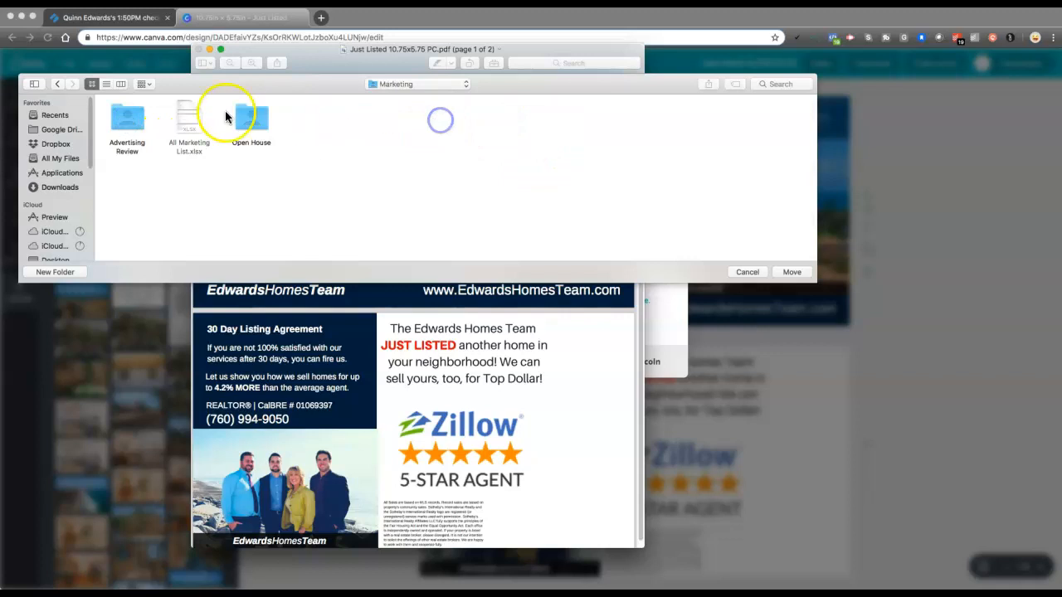
{"action": "double_click", "coordinate": [131, 120]}
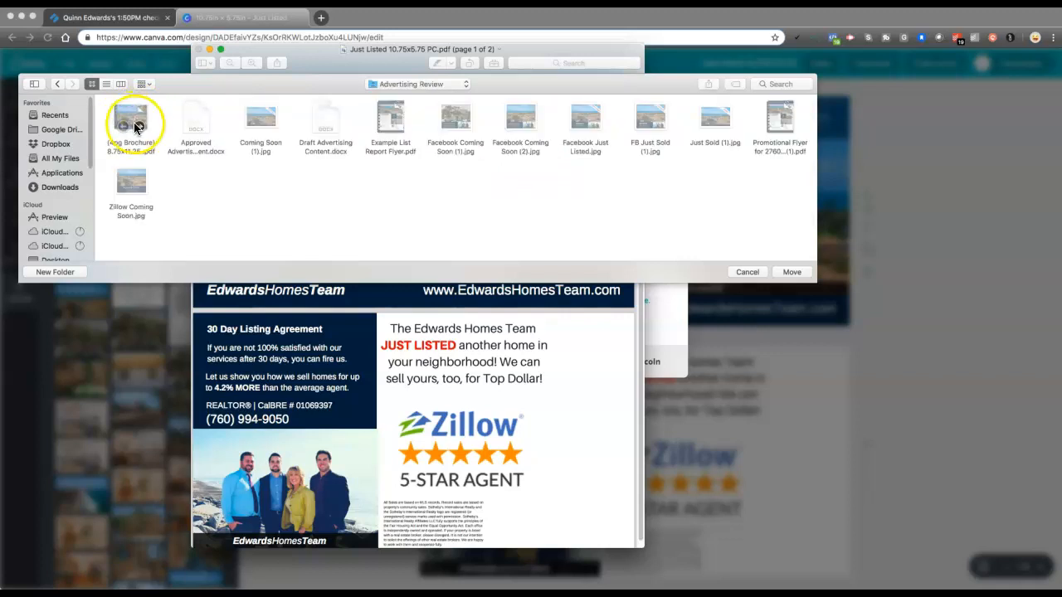
{"action": "left_click", "coordinate": [793, 272]}
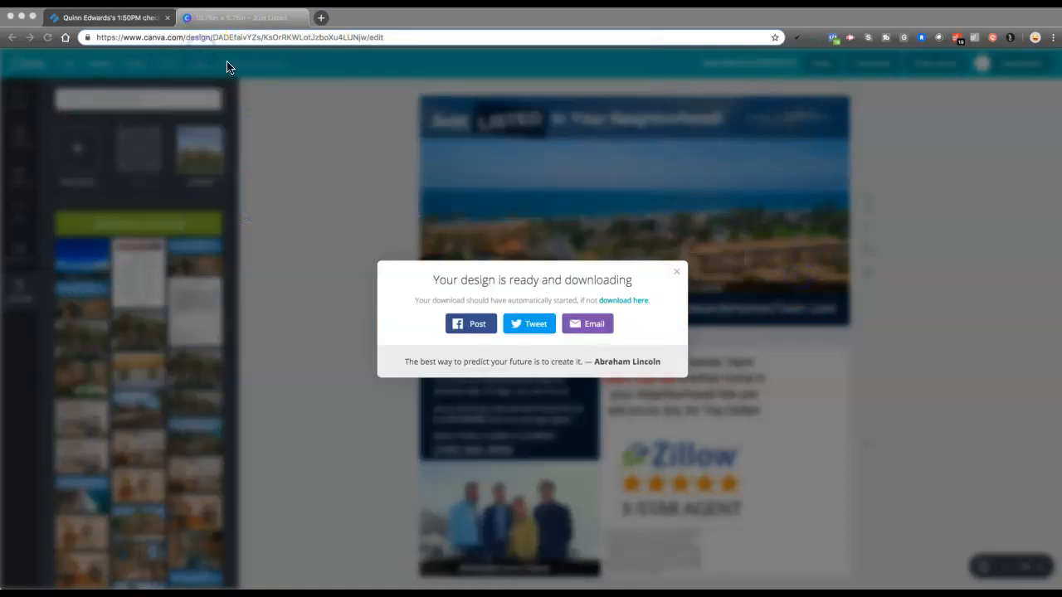
Switch to the Process Street checklist and check off the subtasks for creating the marketing image and saving it in Google Drive
{"action": "left_click", "coordinate": [140, 23]}
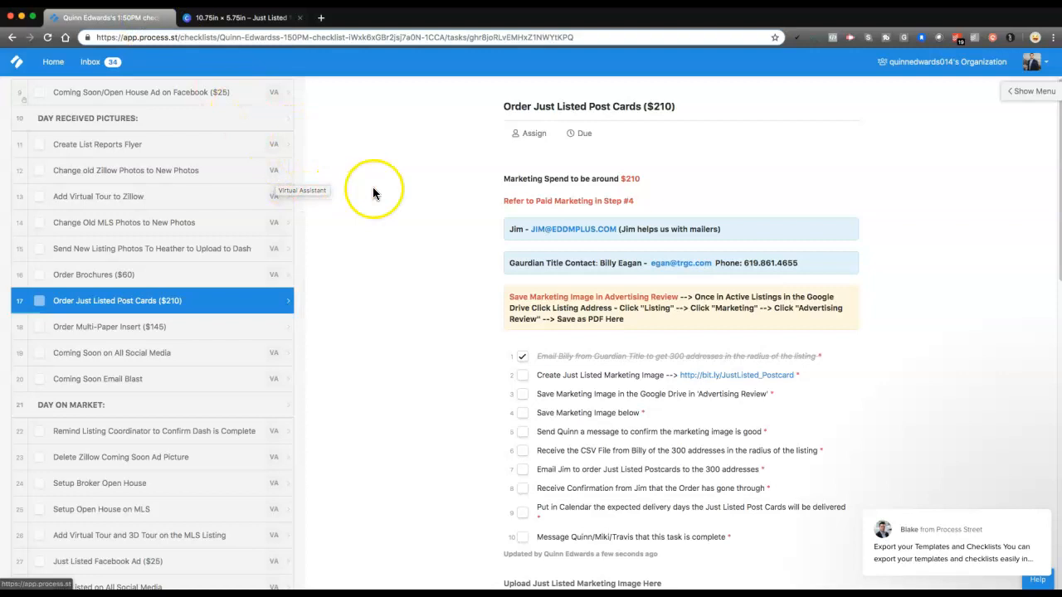
{"action": "scroll", "coordinate": [421, 225], "scroll_direction": "down", "scroll_amount": 1}
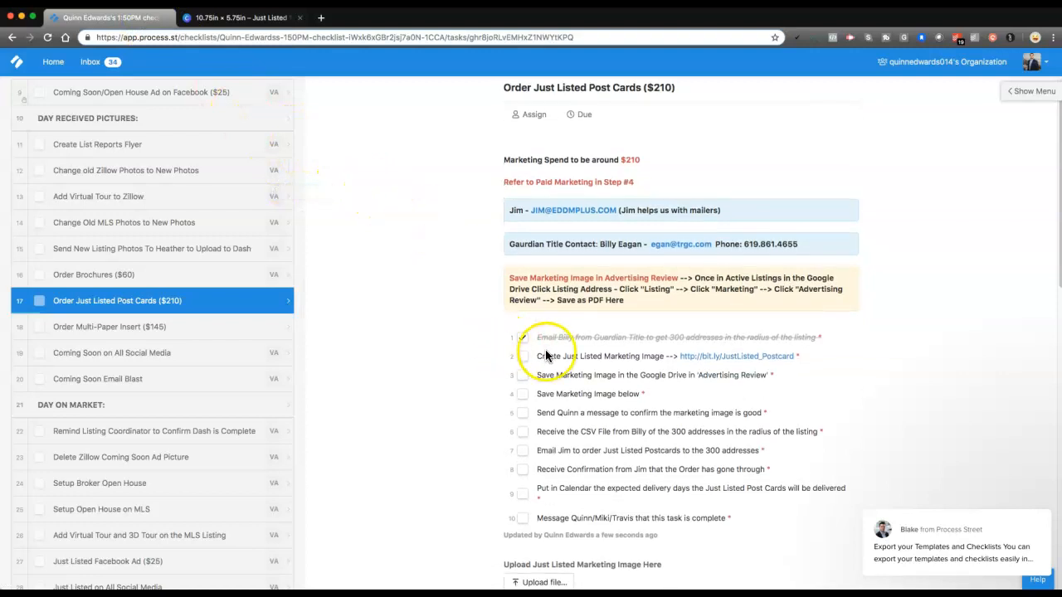
{"action": "left_click", "coordinate": [523, 357]}
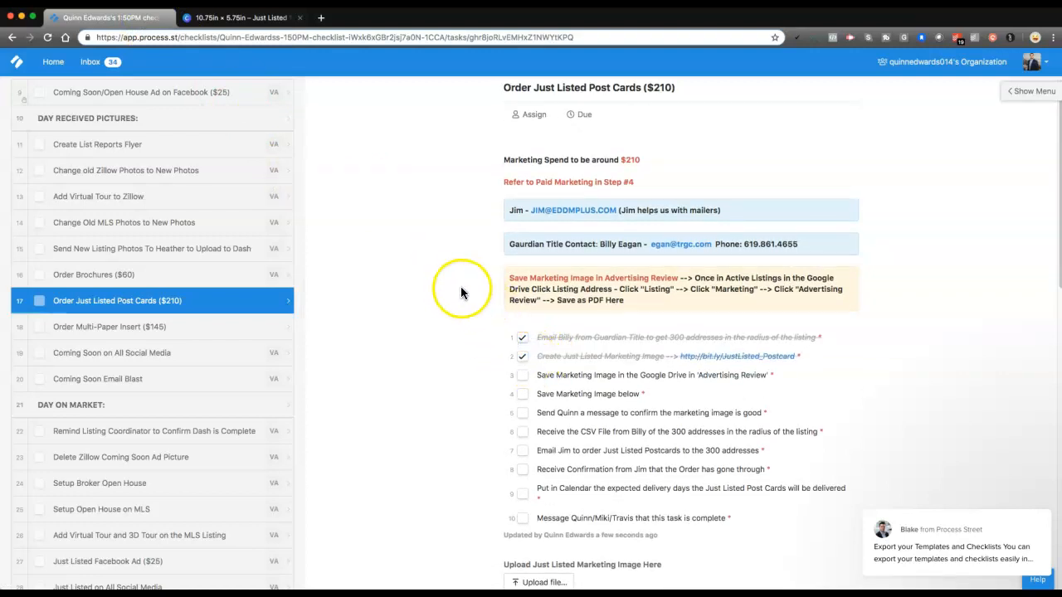
{"action": "scroll", "coordinate": [462, 283], "scroll_direction": "down", "scroll_amount": 2}
{"action": "left_click", "coordinate": [523, 333]}
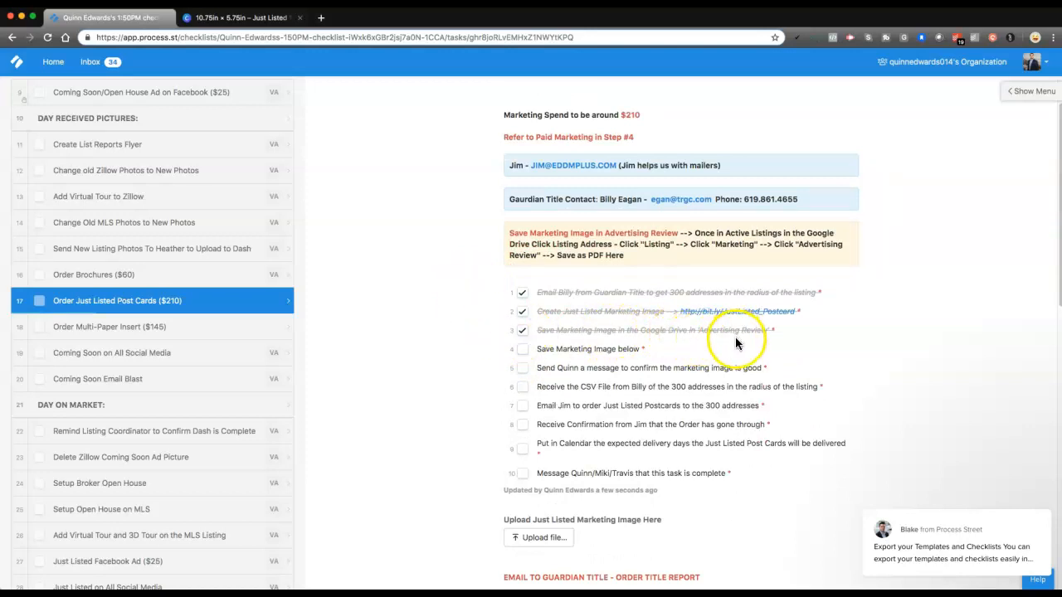
Upload Just Listed 10.75x5.75 PC.pdf from Advertising Review as the Just Listed marketing image and check off "Save Marketing Image below"
{"action": "scroll", "coordinate": [736, 340], "scroll_direction": "down", "scroll_amount": 1}
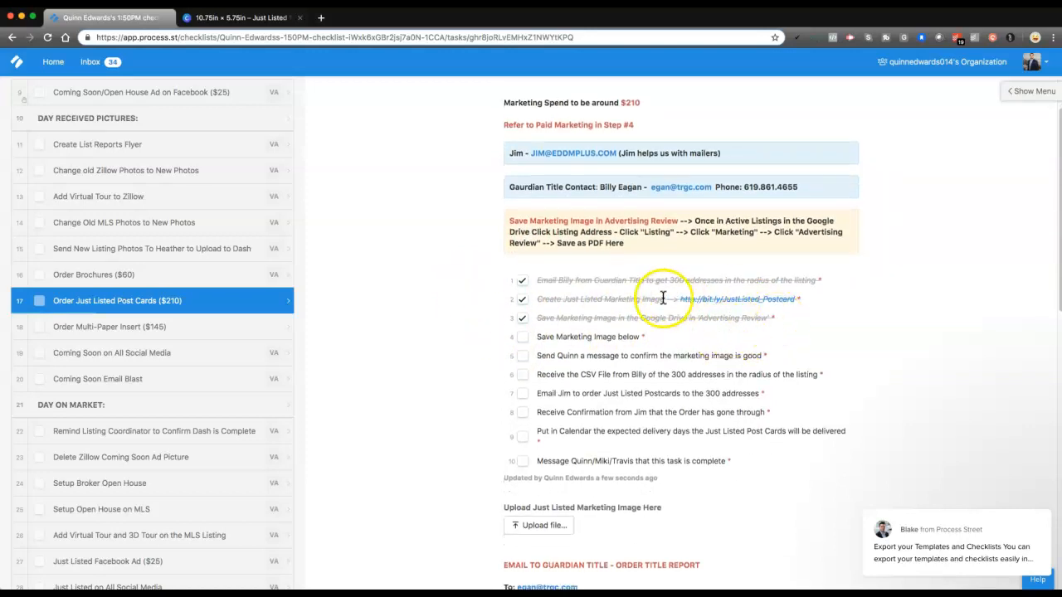
{"action": "scroll", "coordinate": [606, 300], "scroll_direction": "down", "scroll_amount": 2}
{"action": "left_click_drag", "start_coordinate": [537, 301], "coordinate": [643, 301]}
{"action": "scroll", "coordinate": [630, 302], "scroll_direction": "down", "scroll_amount": 1}
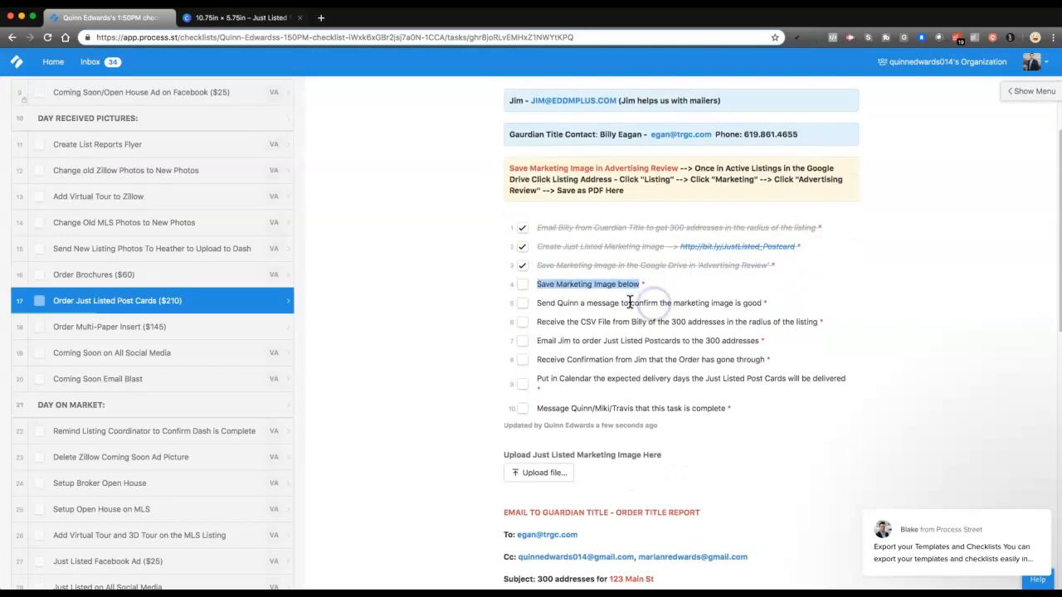
{"action": "left_click", "coordinate": [515, 465]}
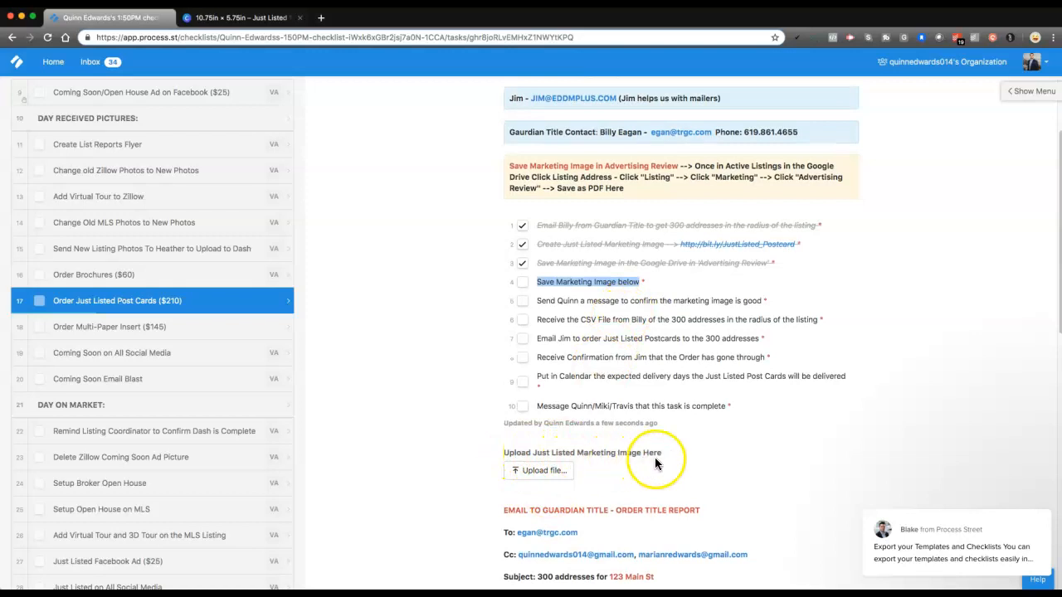
{"action": "left_click", "coordinate": [540, 471]}
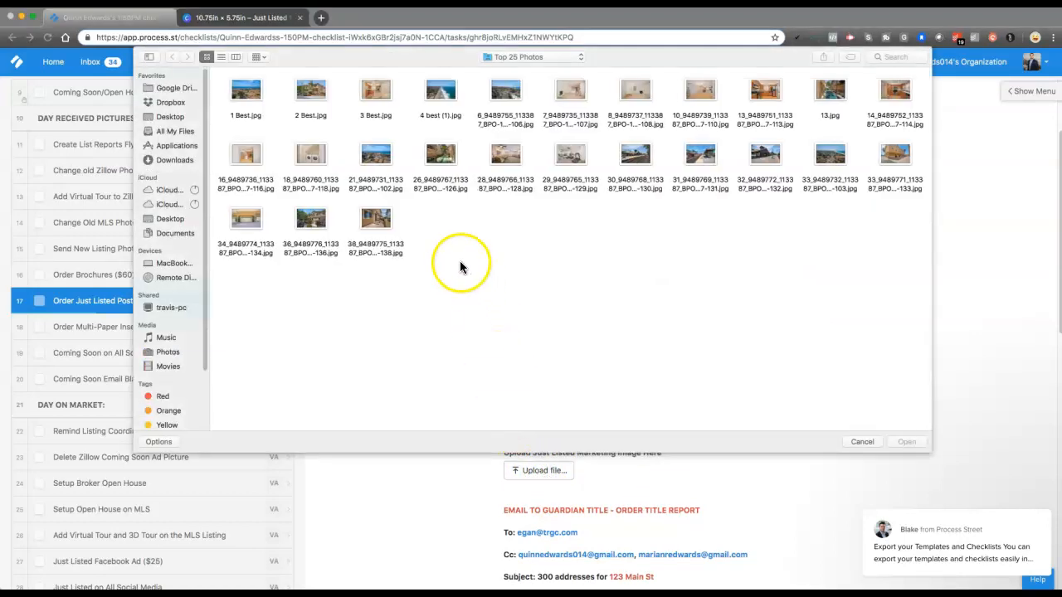
{"action": "left_click", "coordinate": [519, 56]}
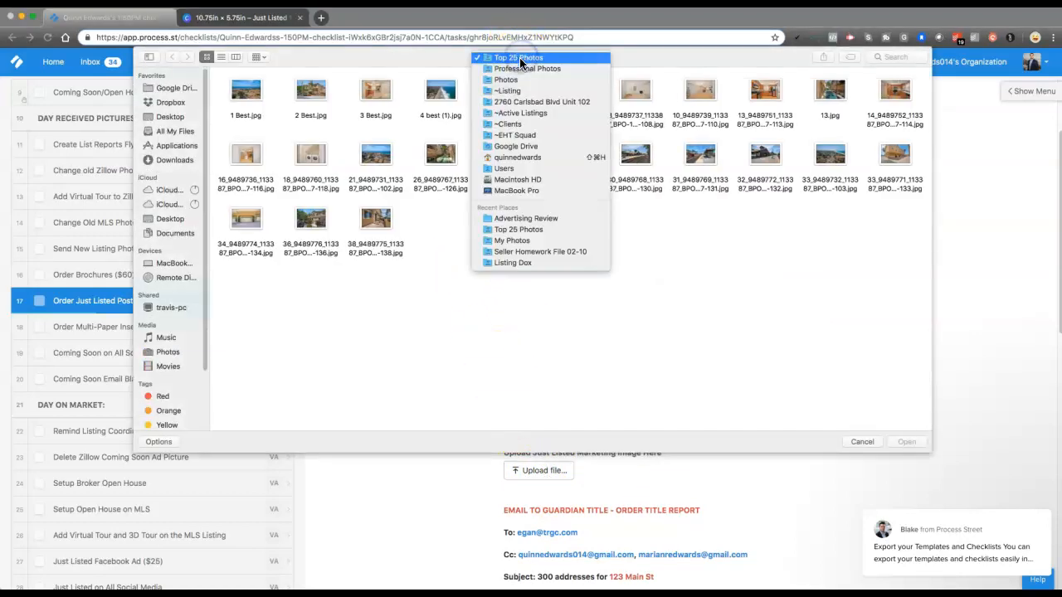
{"action": "left_click", "coordinate": [512, 218]}
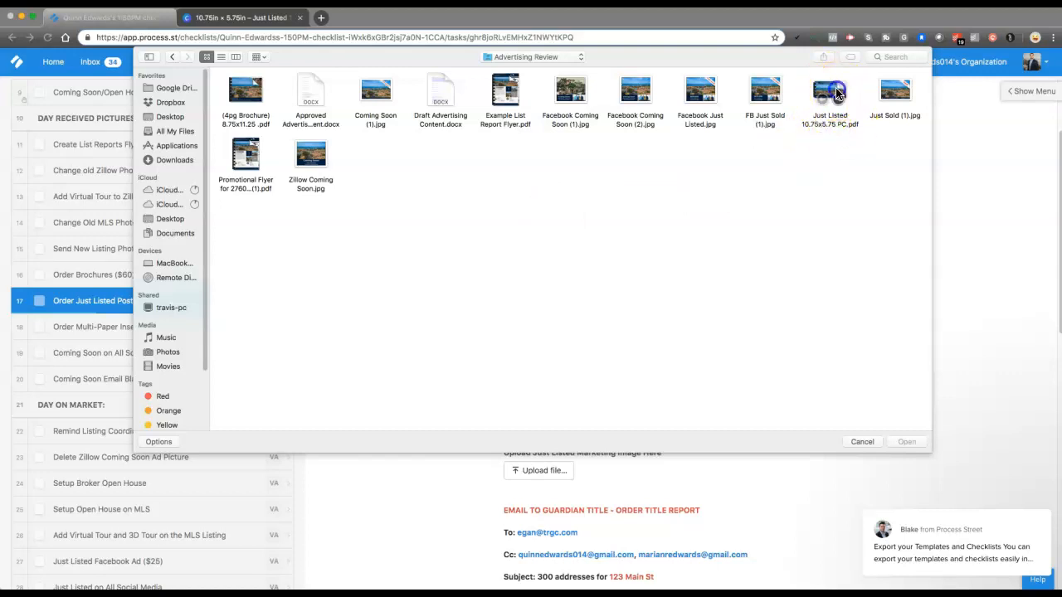
{"action": "left_click", "coordinate": [840, 124]}
{"action": "left_click", "coordinate": [907, 441]}
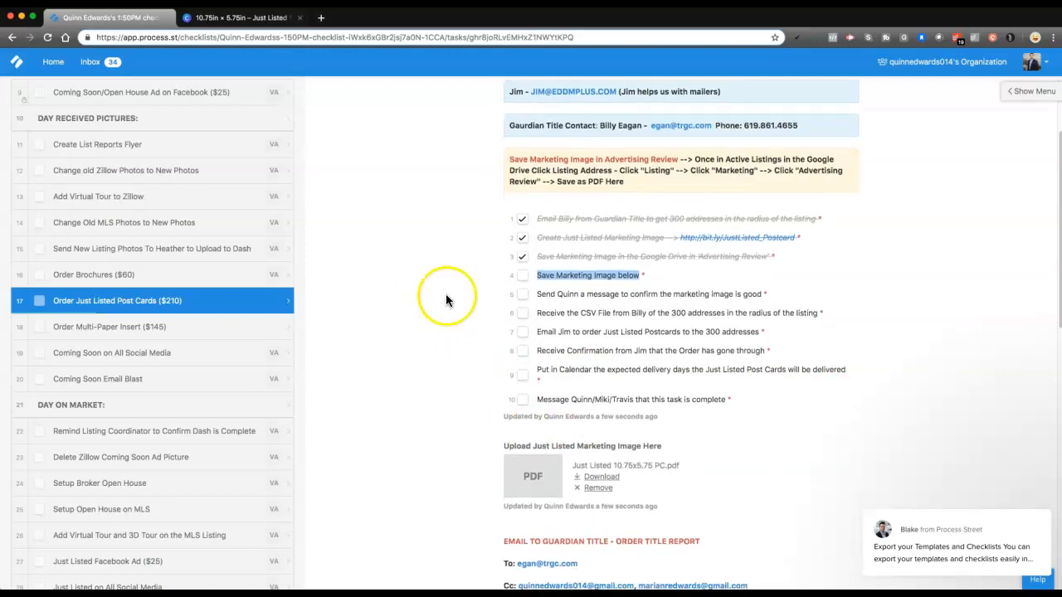
{"action": "left_click", "coordinate": [522, 275]}
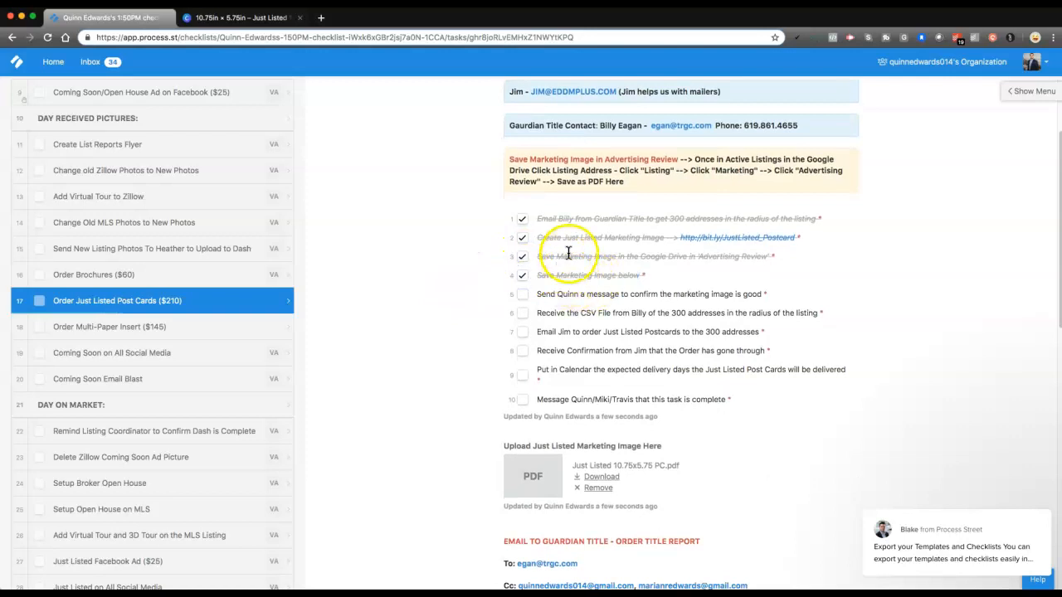
Draft the task comment "Is this marketing image good for the Just Listed Postcard?" and clear it without posting
{"action": "scroll", "coordinate": [570, 249], "scroll_direction": "down", "scroll_amount": 1}
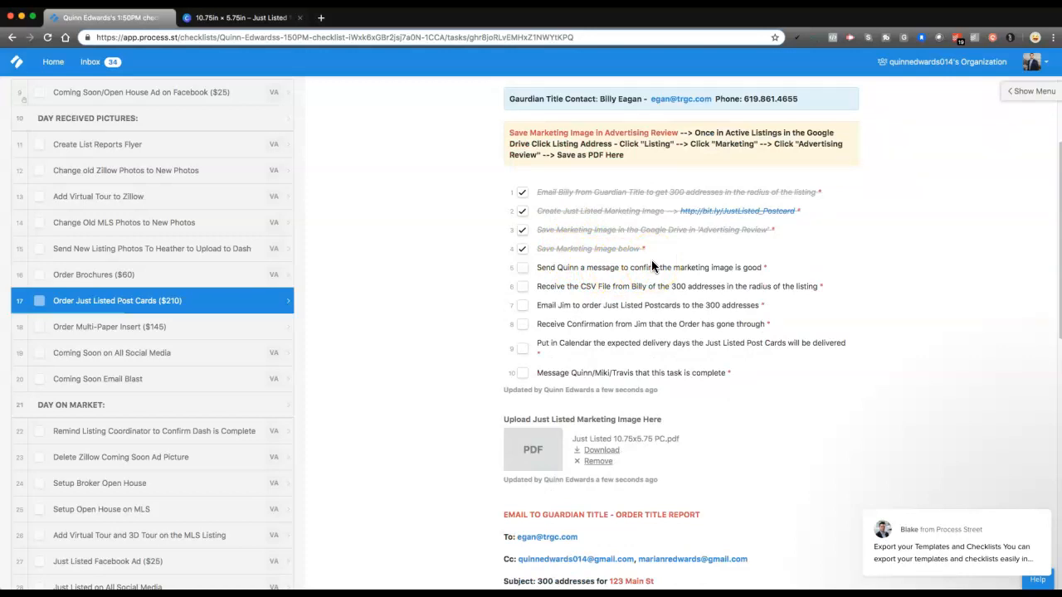
{"action": "scroll", "coordinate": [653, 264], "scroll_direction": "down", "scroll_amount": 8}
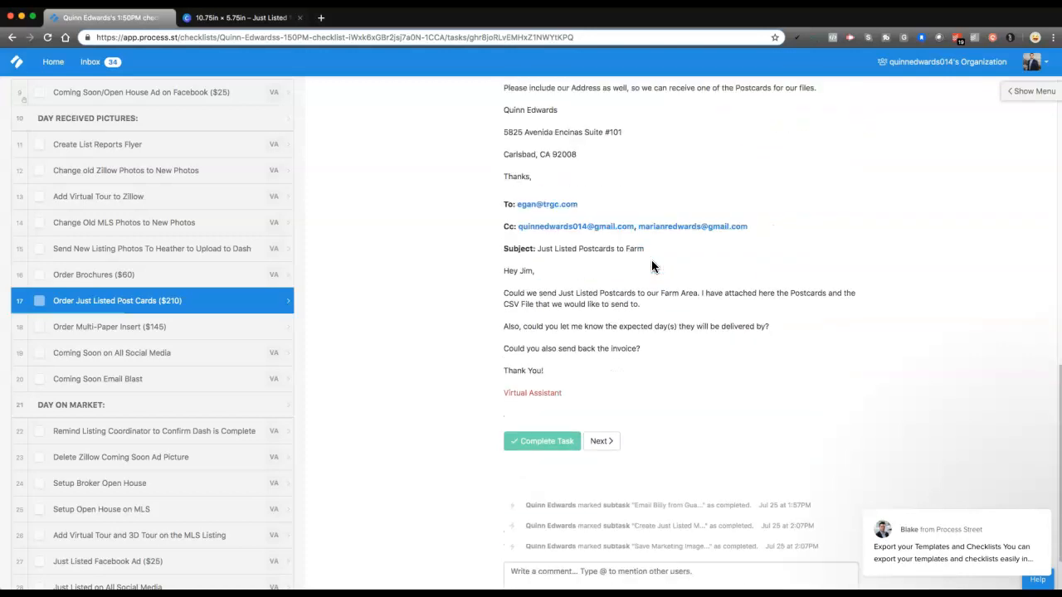
{"action": "scroll", "coordinate": [652, 266], "scroll_direction": "down", "scroll_amount": 1}
{"action": "left_click", "coordinate": [551, 505]}
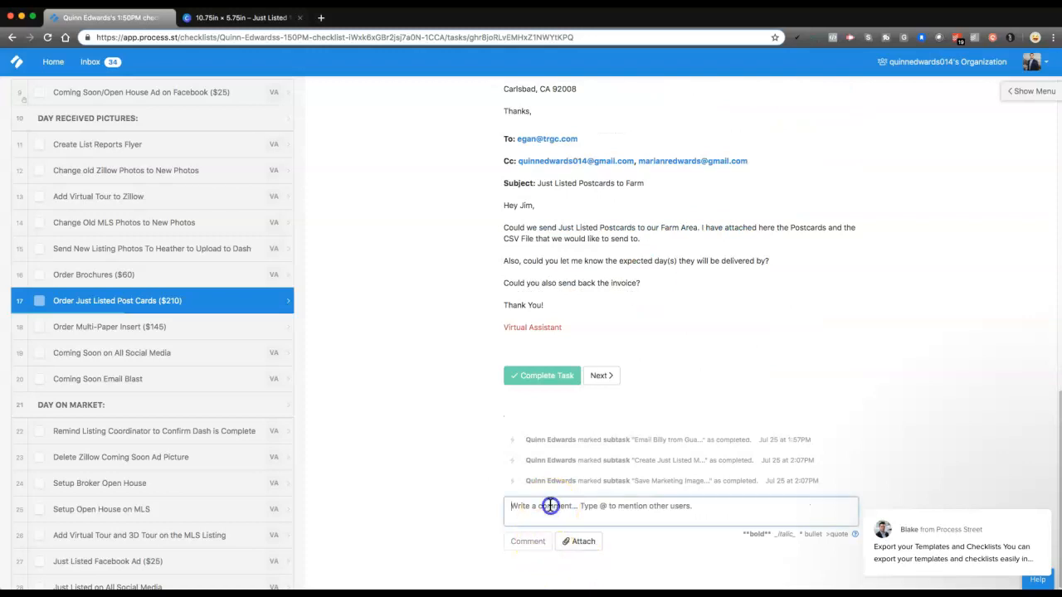
{"action": "type", "text": "@"}
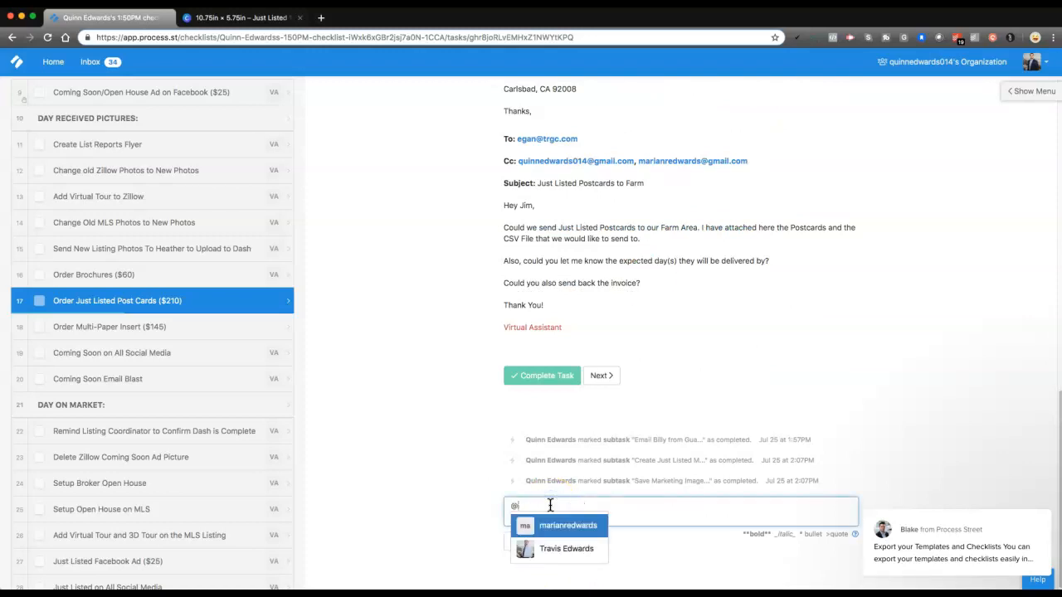
{"action": "type", "text": "qui"}
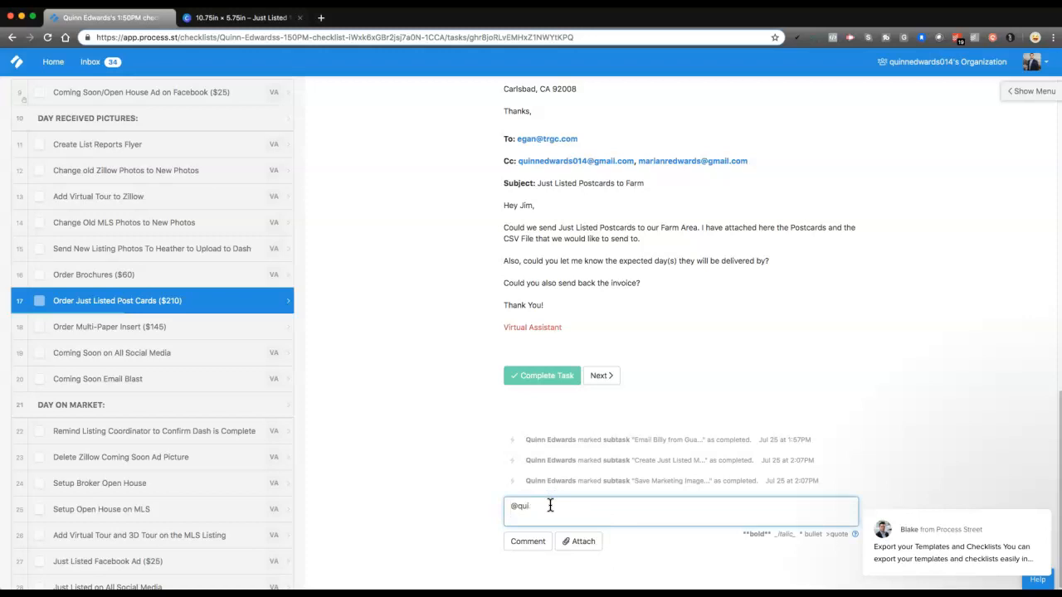
{"action": "key", "text": "BackSpace"}
{"action": "type", "text": "is"}
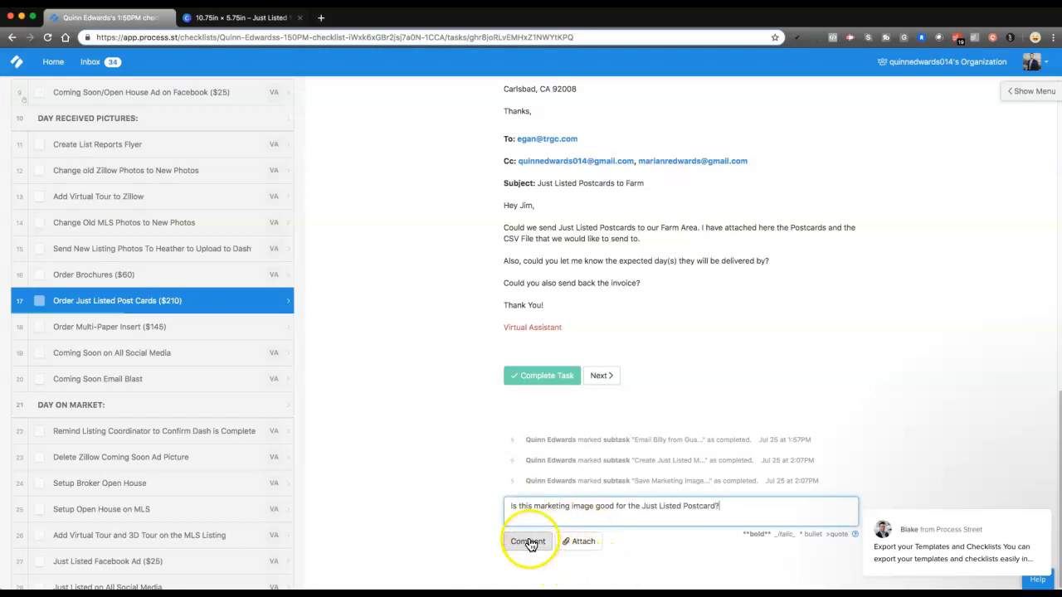
{"action": "triple_click", "coordinate": [567, 507]}
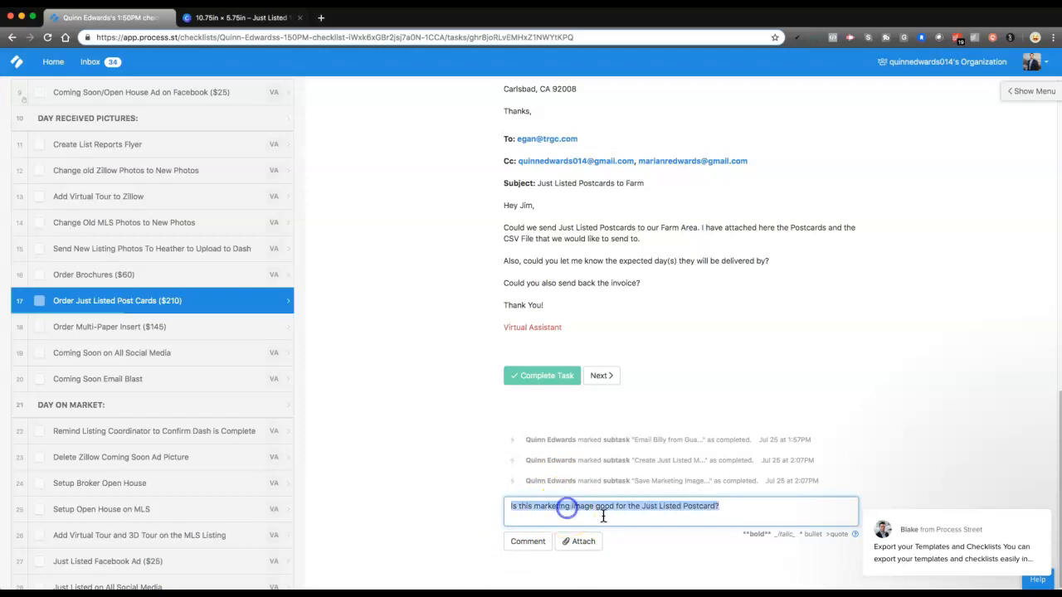
{"action": "key", "text": "BackSpace"}
Check off the subtasks for confirming the marketing image by message and receiving the CSV file of 300 addresses
{"action": "scroll", "coordinate": [531, 440], "scroll_direction": "up", "scroll_amount": 5}
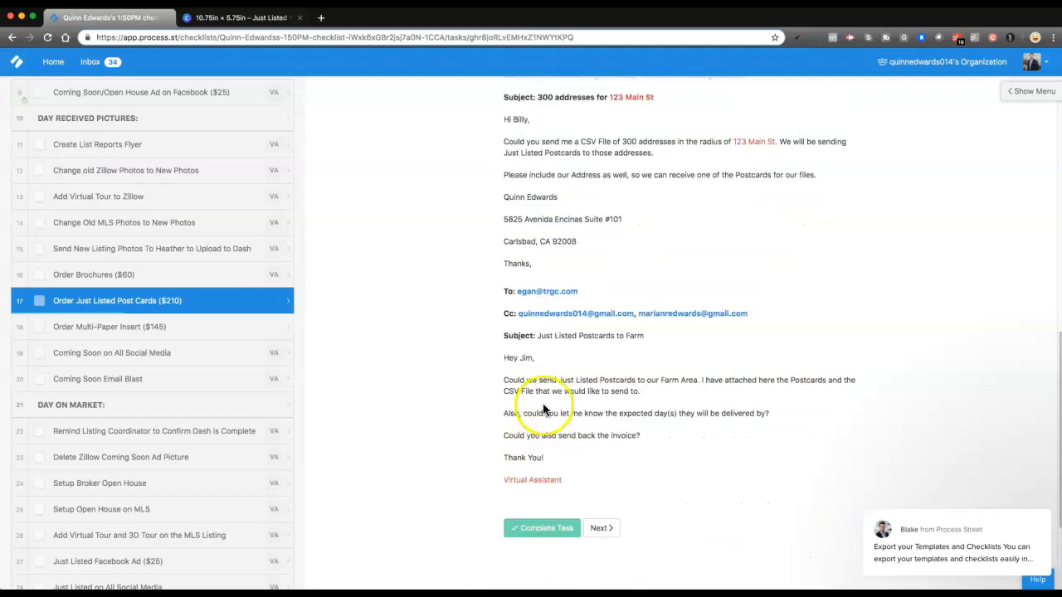
{"action": "scroll", "coordinate": [541, 404], "scroll_direction": "up", "scroll_amount": 3}
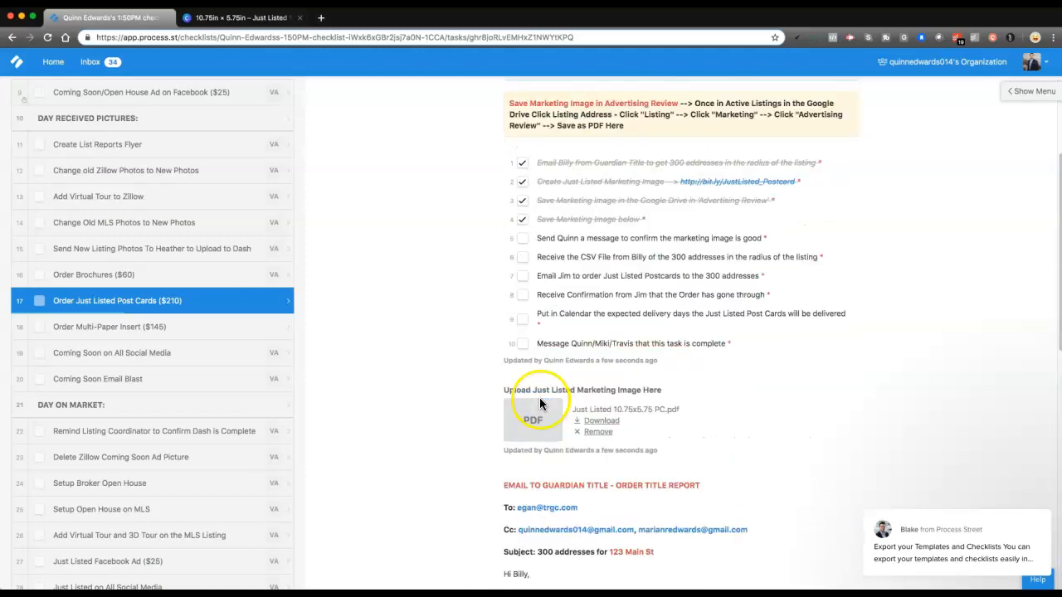
{"action": "left_click", "coordinate": [522, 238]}
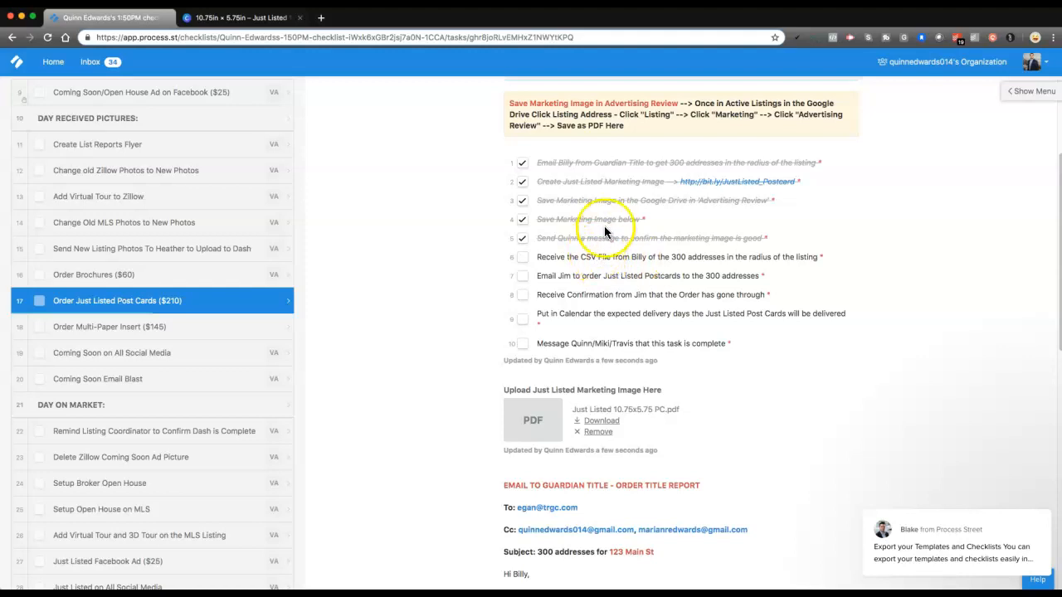
{"action": "left_click_drag", "start_coordinate": [632, 257], "coordinate": [799, 257]}
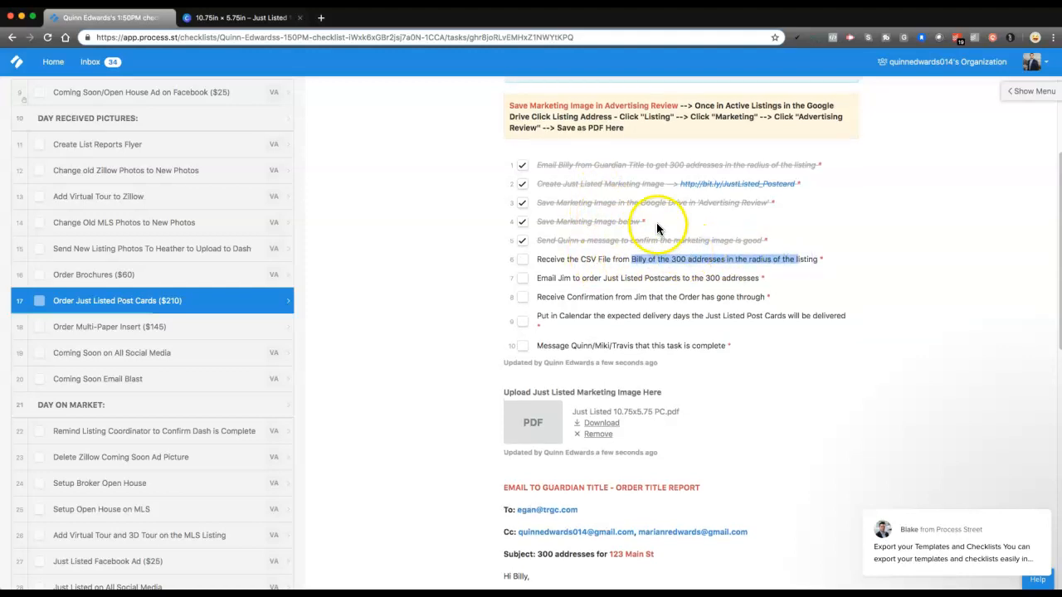
{"action": "left_click_drag", "start_coordinate": [547, 165], "coordinate": [710, 168]}
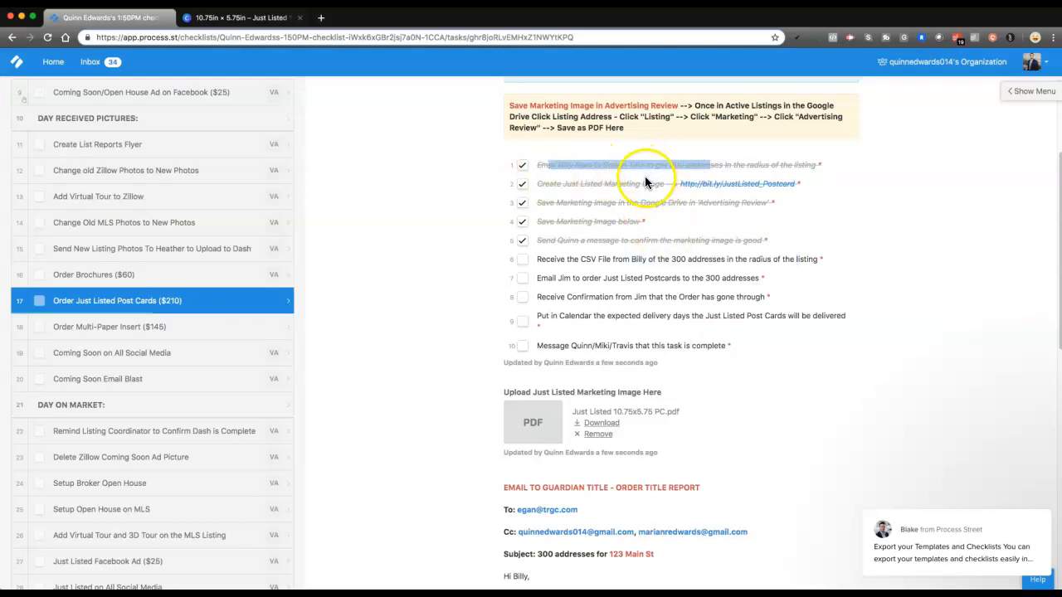
{"action": "left_click_drag", "start_coordinate": [567, 277], "coordinate": [622, 280]}
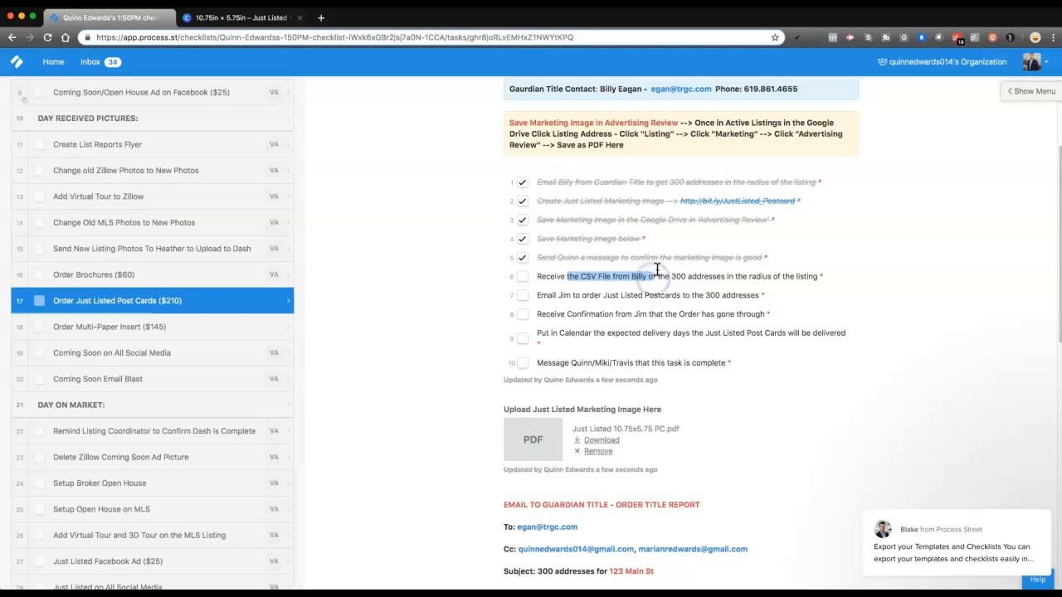
{"action": "left_click", "coordinate": [784, 278]}
{"action": "left_click", "coordinate": [523, 277]}
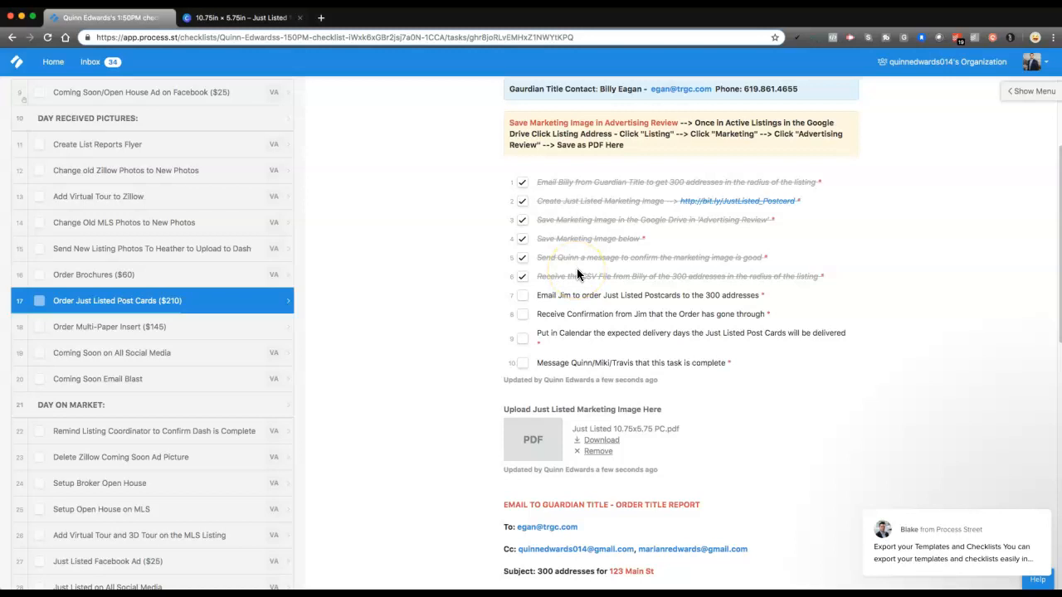
Review the postcard-ordering subtask, the mailer's contact details and the email template for ordering Just Listed Postcards
{"action": "scroll", "coordinate": [576, 274], "scroll_direction": "down", "scroll_amount": 1}
{"action": "left_click_drag", "start_coordinate": [549, 271], "coordinate": [724, 277]}
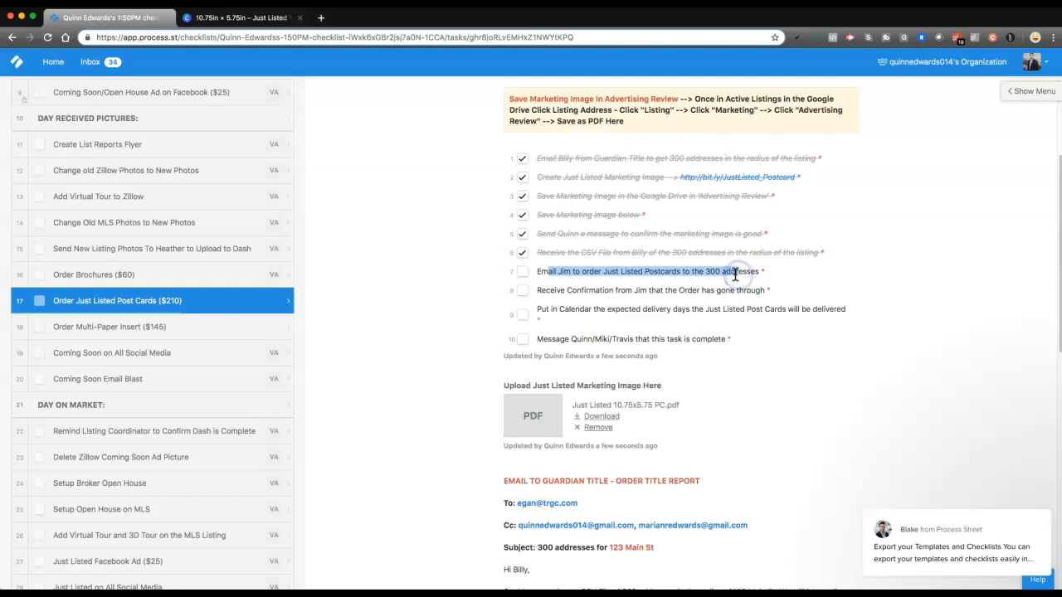
{"action": "scroll", "coordinate": [734, 275], "scroll_direction": "up", "scroll_amount": 3}
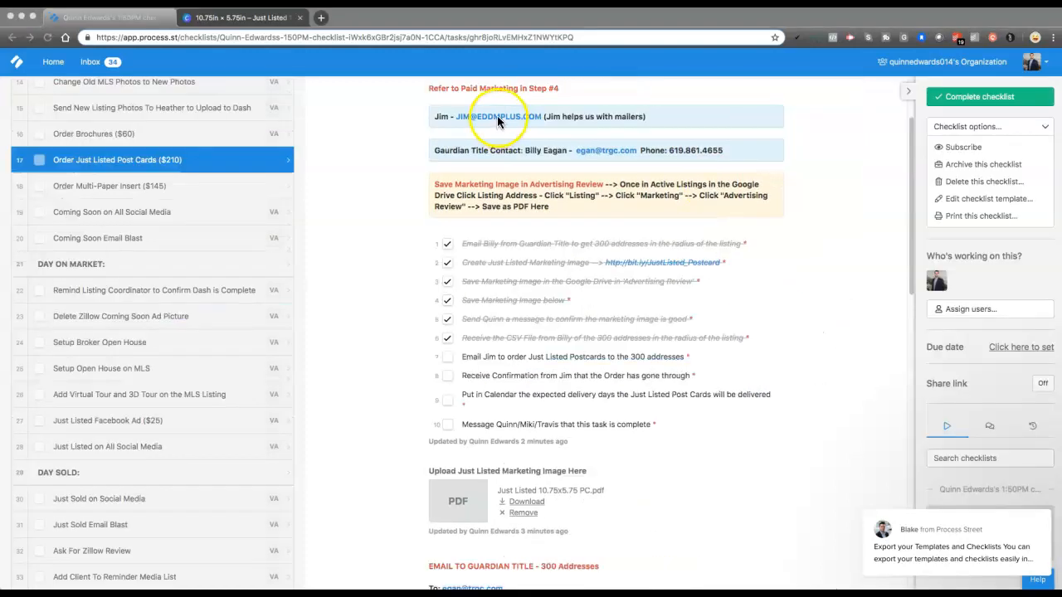
{"action": "left_click", "coordinate": [455, 134]}
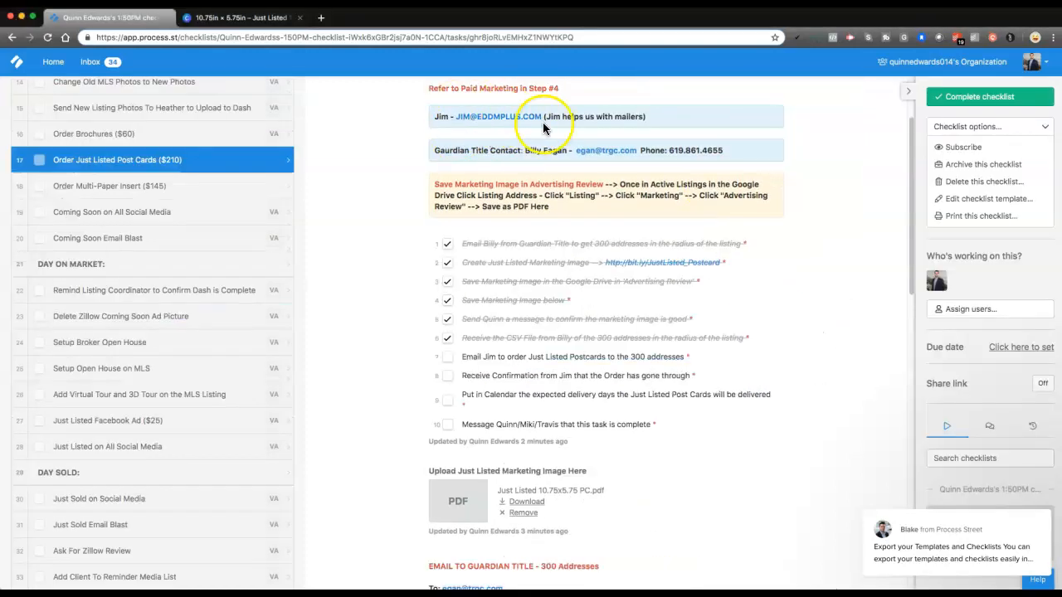
{"action": "left_click_drag", "start_coordinate": [553, 114], "coordinate": [652, 116]}
{"action": "scroll", "coordinate": [652, 116], "scroll_direction": "down", "scroll_amount": 6}
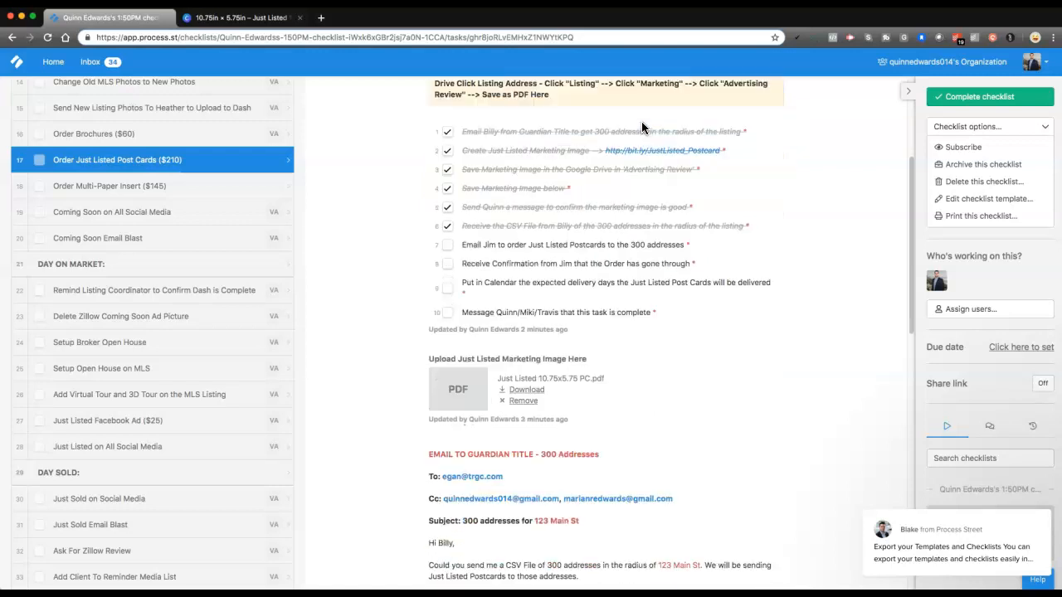
{"action": "scroll", "coordinate": [616, 183], "scroll_direction": "down", "scroll_amount": 5}
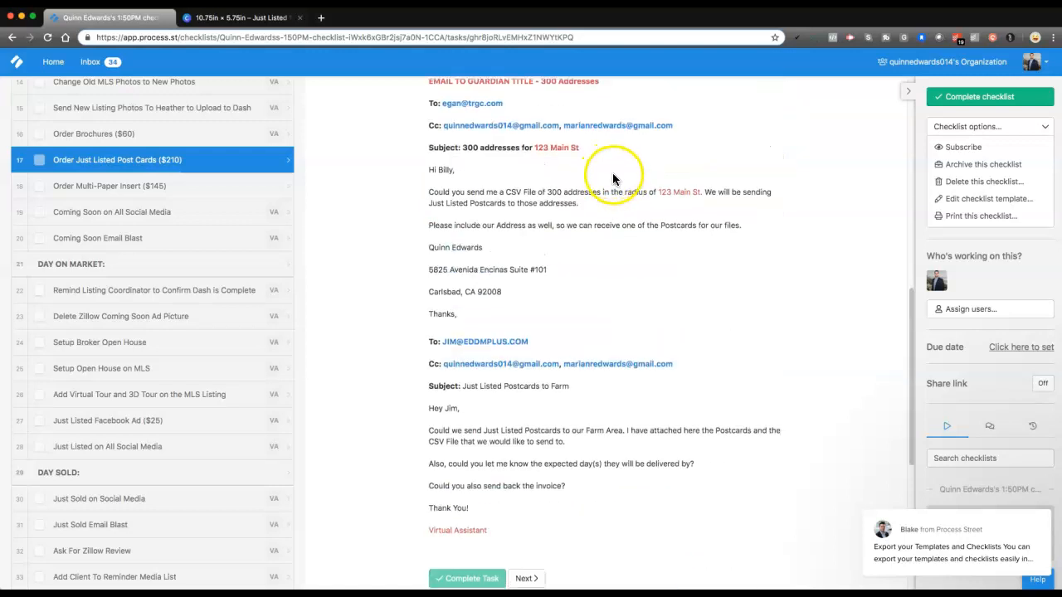
{"action": "scroll", "coordinate": [507, 366], "scroll_direction": "down", "scroll_amount": 1}
{"action": "scroll", "coordinate": [506, 365], "scroll_direction": "down", "scroll_amount": 2}
{"action": "scroll", "coordinate": [494, 363], "scroll_direction": "up", "scroll_amount": 5}
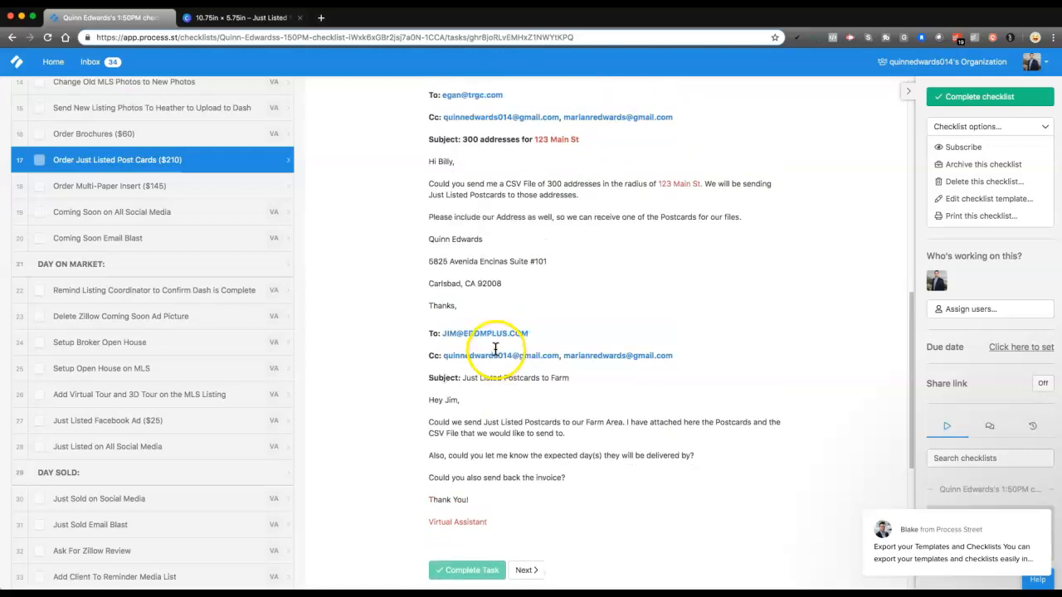
{"action": "scroll", "coordinate": [502, 365], "scroll_direction": "down", "scroll_amount": 3}
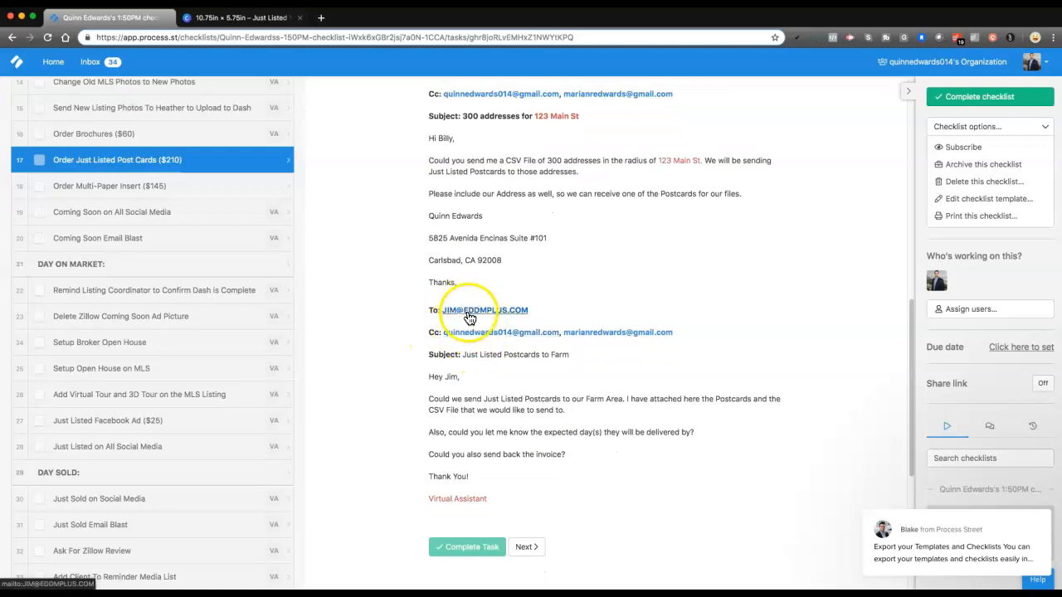
Start a new Gmail message to the EDDM Plus mailer contact from the address in the checklist's postcard email template
{"action": "left_click", "coordinate": [483, 312]}
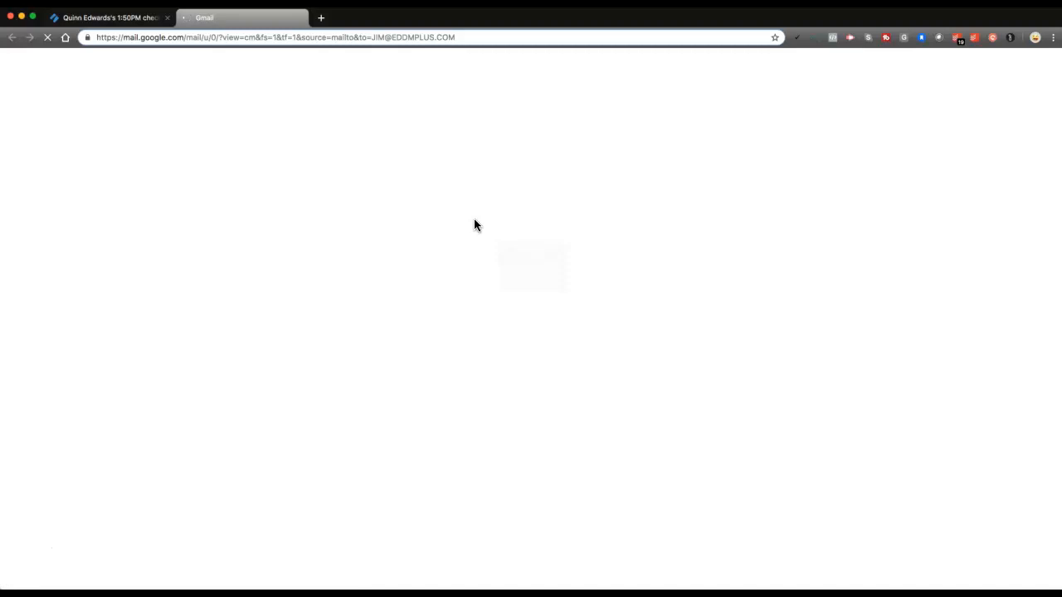
{"action": "left_click", "coordinate": [144, 21]}
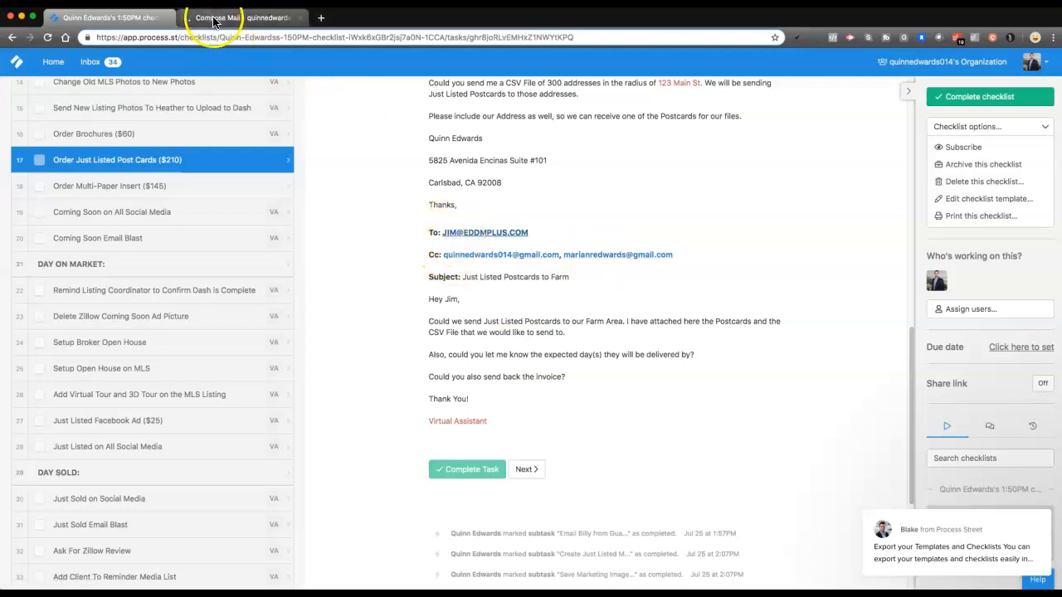
{"action": "left_click", "coordinate": [240, 18]}
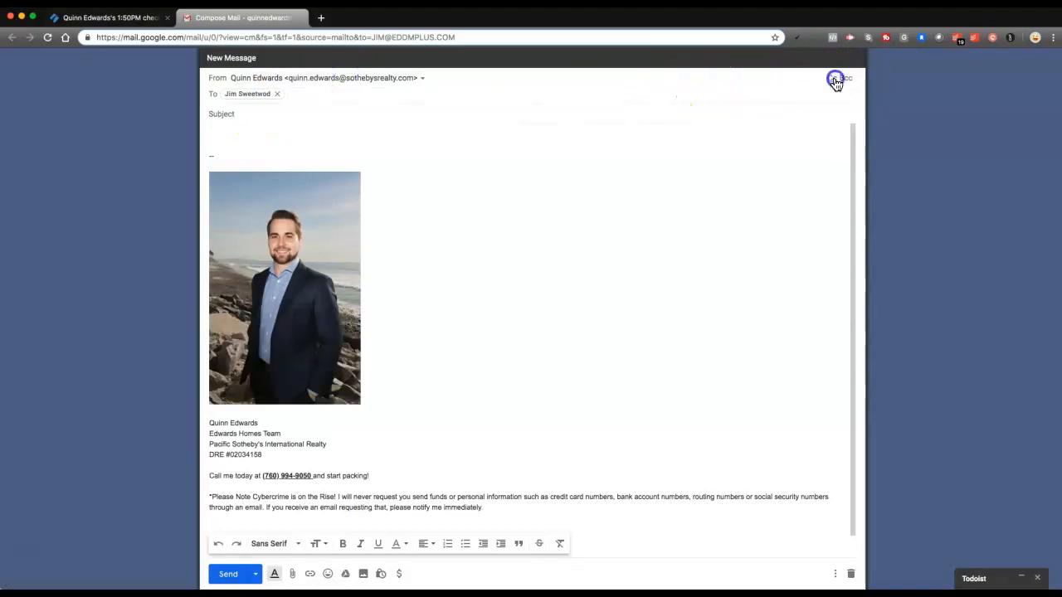
Add the template's two Gmail contacts as Cc recipients and change the sender to the Gmail address
{"action": "left_click", "coordinate": [836, 79]}
{"action": "type", "text": "quin"}
{"action": "key", "text": "Return"}
{"action": "type", "text": "ma"}
{"action": "key", "text": "Return"}
{"action": "left_click", "coordinate": [623, 110]}
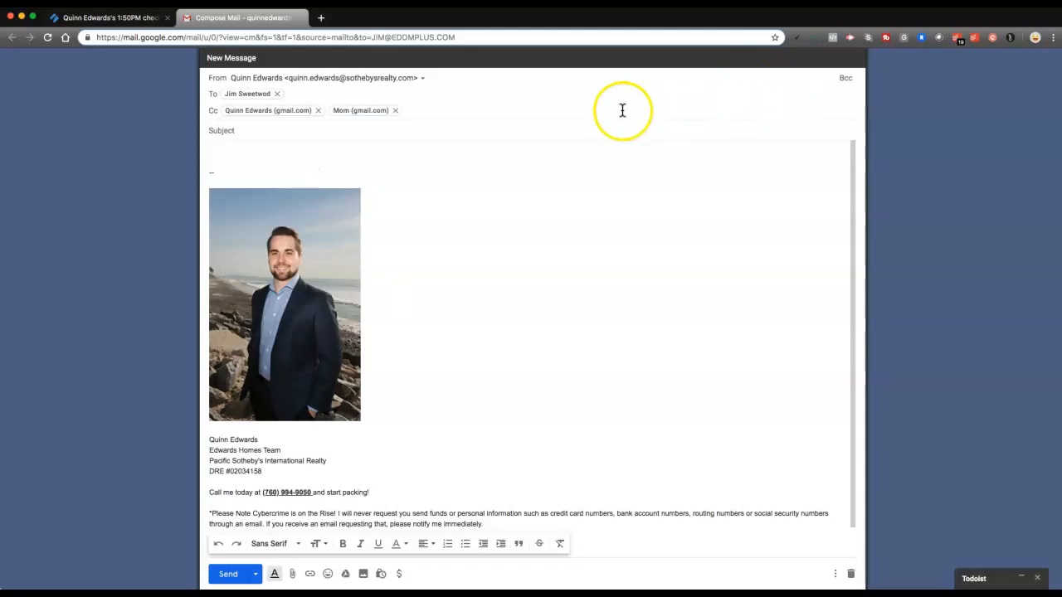
{"action": "left_click", "coordinate": [373, 78]}
{"action": "left_click", "coordinate": [337, 96]}
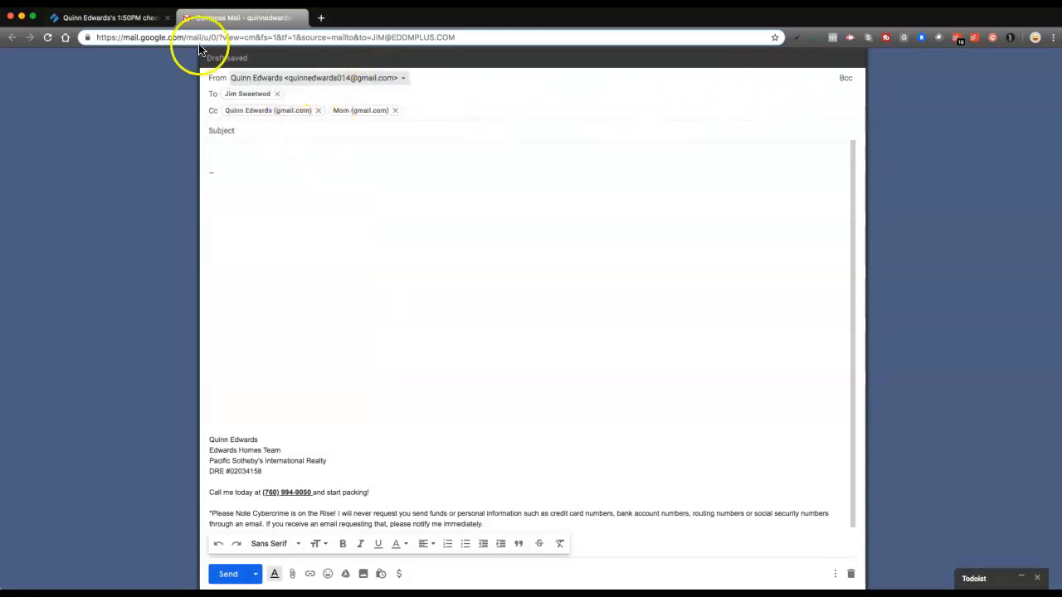
Copy the template's subject "Just Listed Postcards to Farm" from the checklist into the email's subject
{"action": "left_click", "coordinate": [128, 17]}
{"action": "left_click_drag", "start_coordinate": [464, 277], "coordinate": [566, 280]}
{"action": "key", "text": "ctrl+c"}
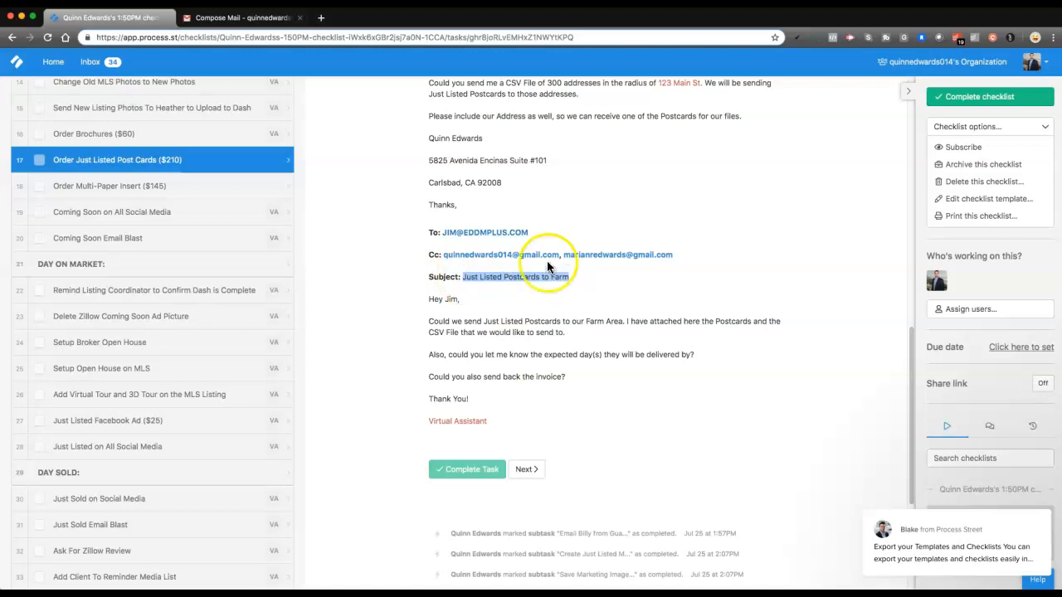
{"action": "left_click", "coordinate": [242, 18]}
{"action": "left_click", "coordinate": [247, 131]}
{"action": "key", "text": "ctrl+v"}
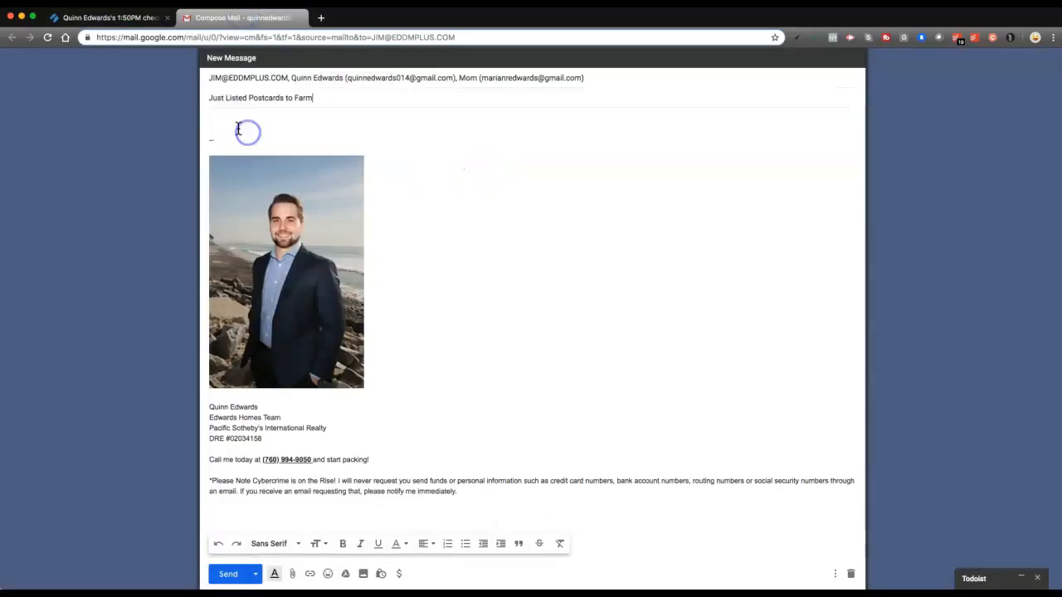
Copy the template's full message, from the greeting to the "Virtual Assistant" sign-off, into the email body
{"action": "left_click", "coordinate": [125, 17]}
{"action": "left_click", "coordinate": [440, 301]}
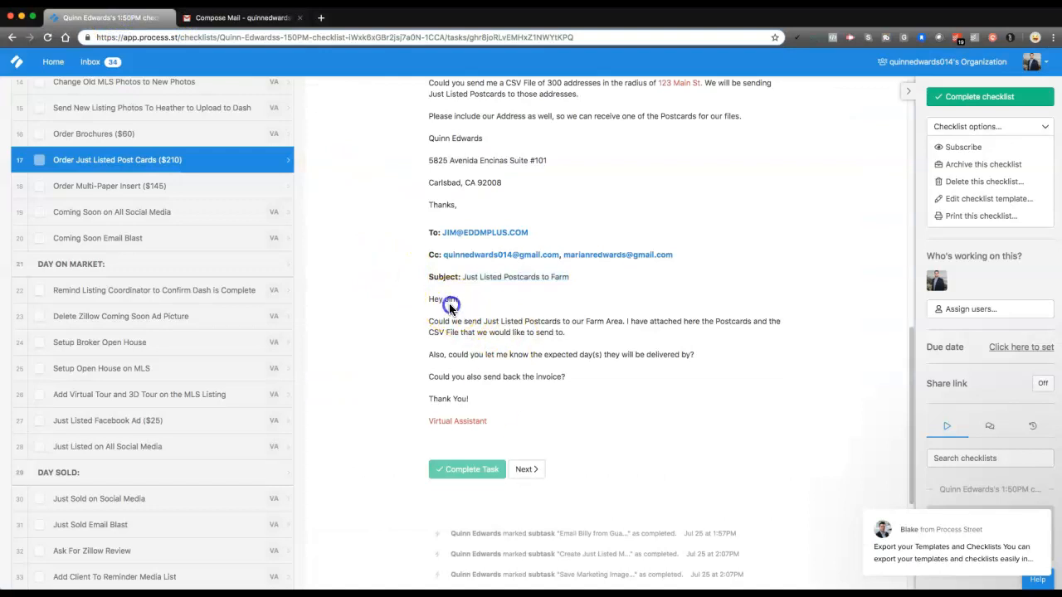
{"action": "left_click_drag", "start_coordinate": [497, 402], "coordinate": [417, 303]}
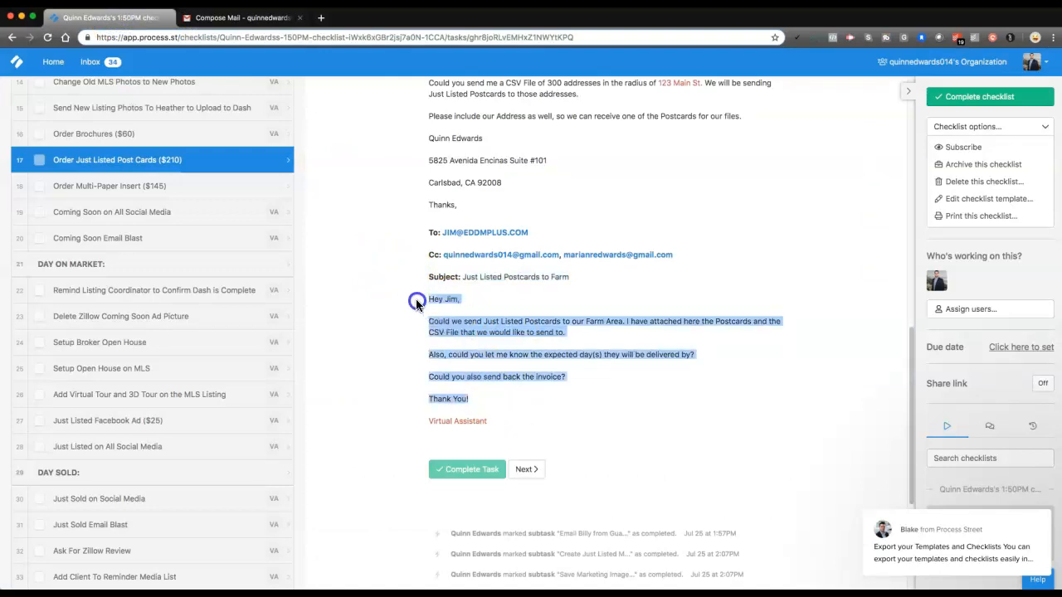
{"action": "left_click", "coordinate": [462, 388]}
{"action": "left_click_drag", "start_coordinate": [496, 423], "coordinate": [428, 305]}
{"action": "key", "text": "ctrl+c"}
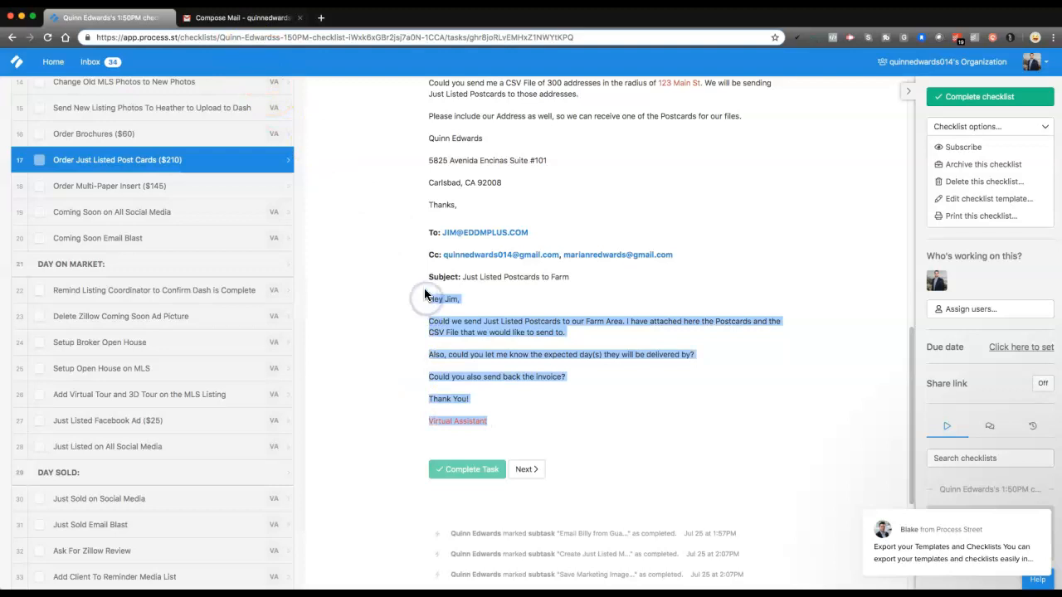
{"action": "left_click", "coordinate": [241, 17]}
{"action": "left_click", "coordinate": [253, 119]}
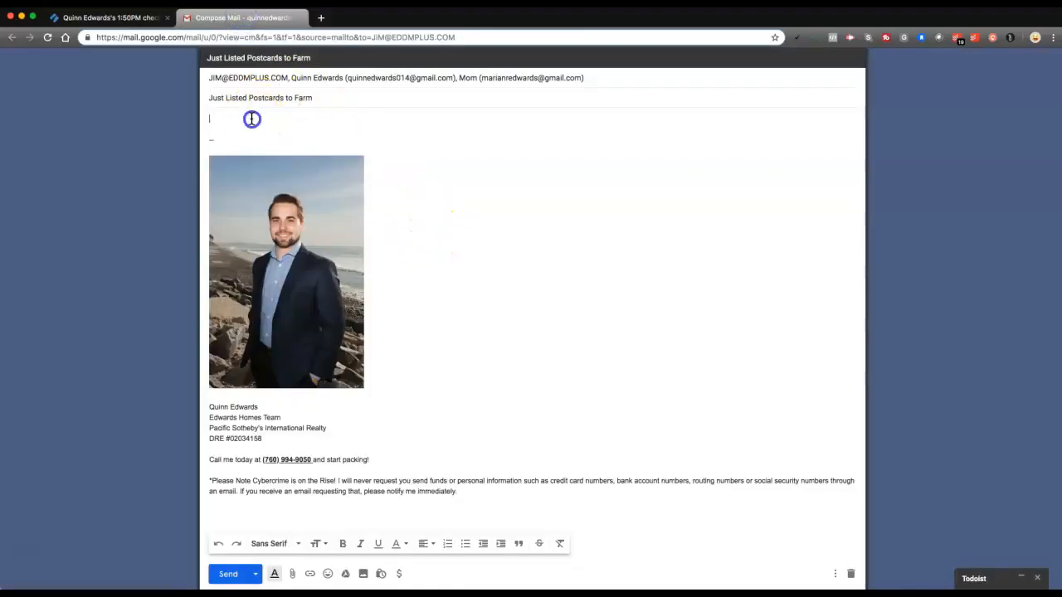
{"action": "key", "text": "ctrl+v"}
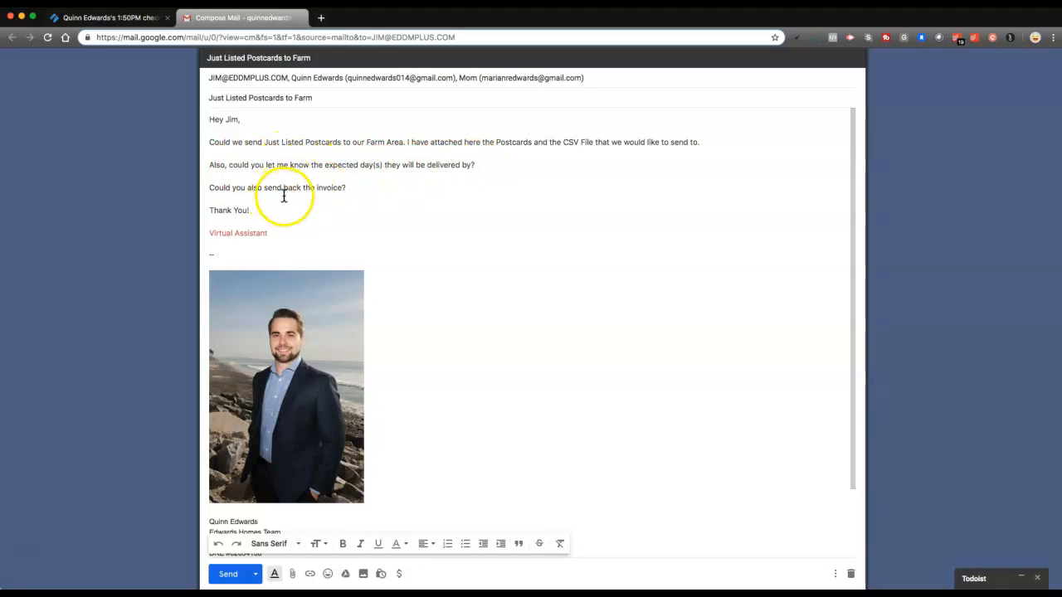
Review the draft's "Virtual Assistant" sign-off and its sentence about the attached Postcards and CSV File, consulting the checklist template
{"action": "left_click_drag", "start_coordinate": [270, 233], "coordinate": [195, 237]}
{"action": "left_click", "coordinate": [223, 231]}
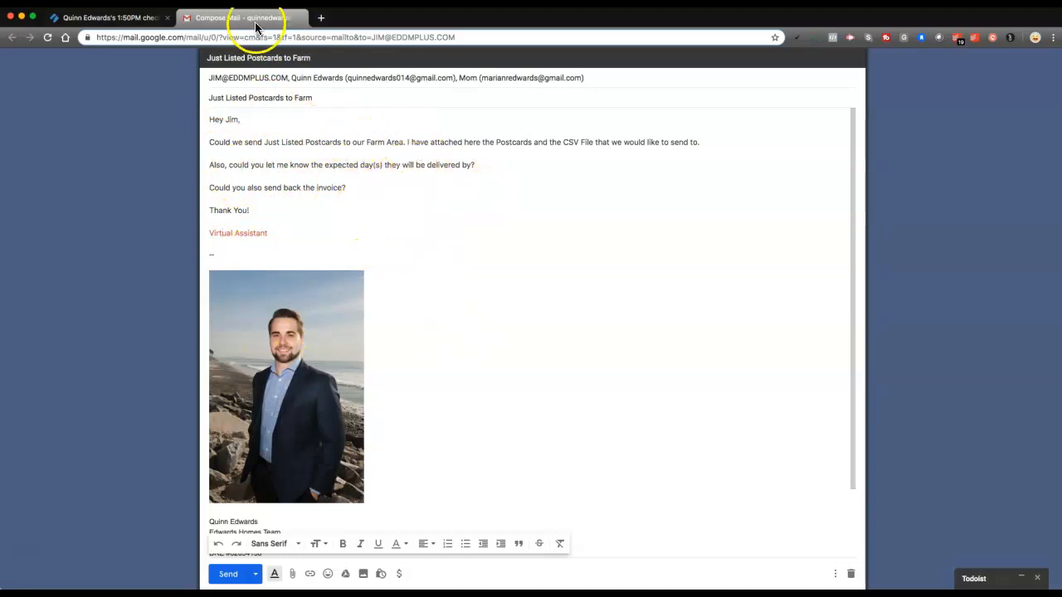
{"action": "left_click", "coordinate": [125, 18]}
{"action": "left_click", "coordinate": [378, 336]}
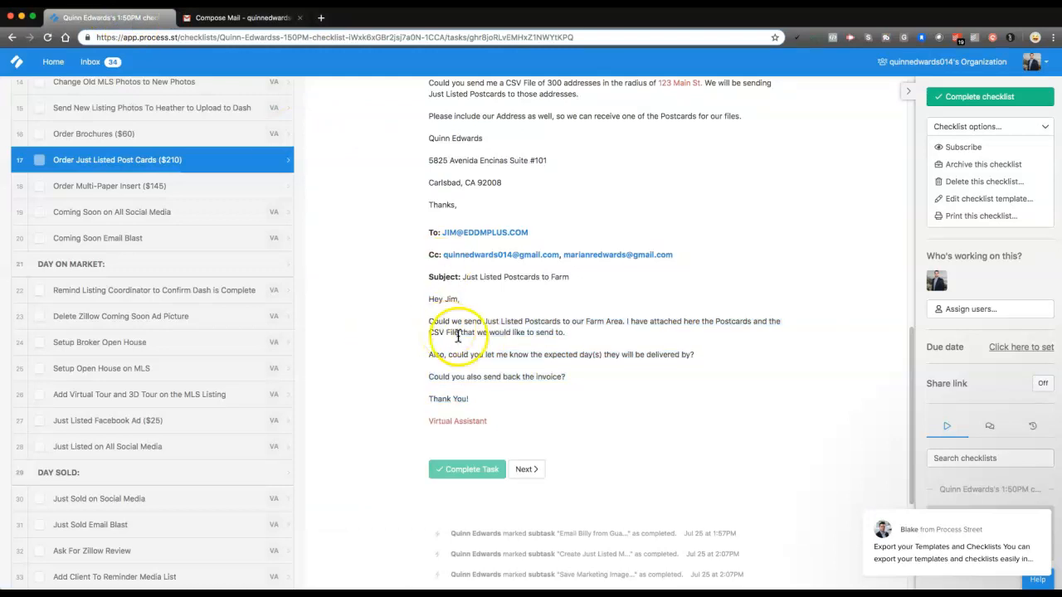
{"action": "scroll", "coordinate": [479, 355], "scroll_direction": "up", "scroll_amount": 1}
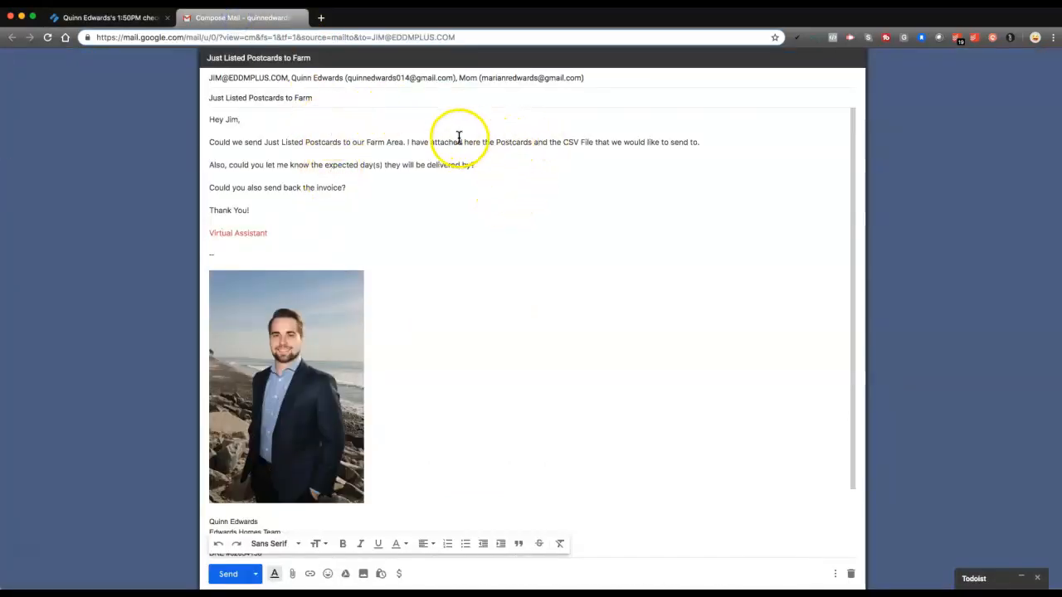
{"action": "left_click_drag", "start_coordinate": [444, 143], "coordinate": [532, 145]}
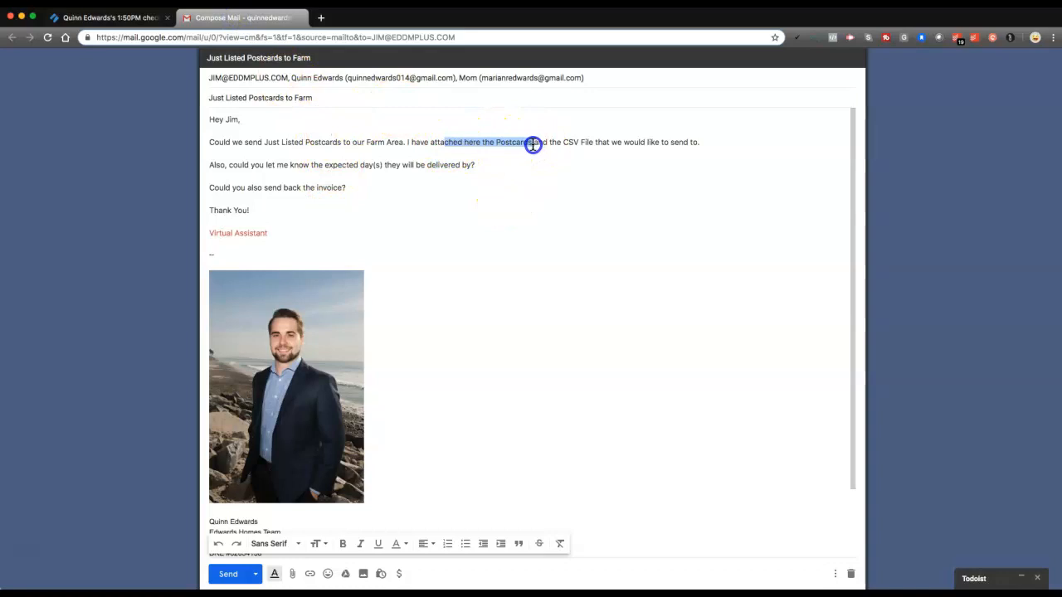
{"action": "left_click", "coordinate": [592, 145]}
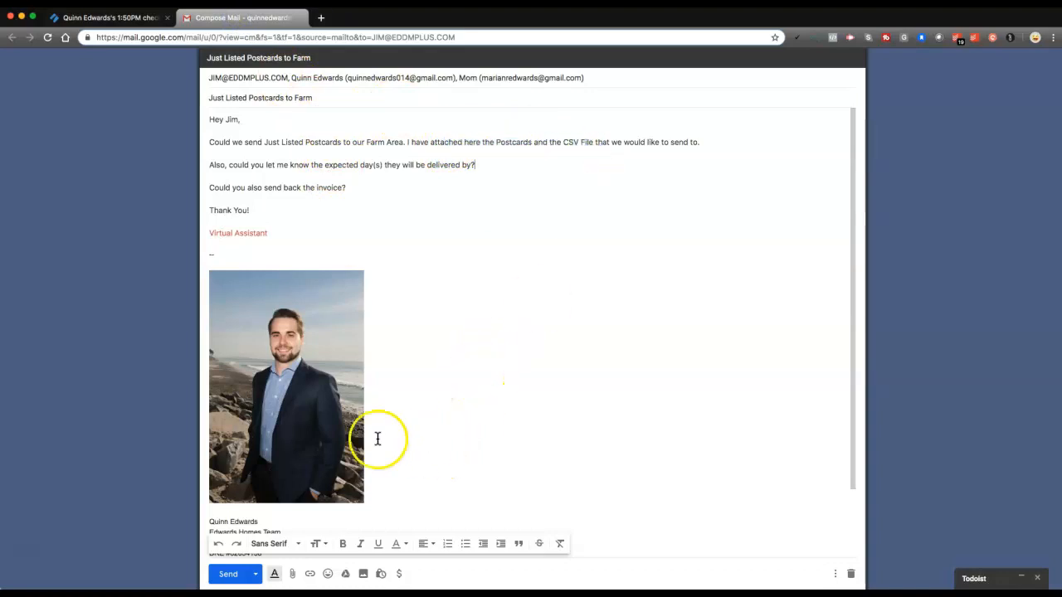
Attach Just Listed 10.75x5.75 PC.pdf from the Carlsbad Blvd active listing's Advertising Review folder and check the attachment in the draft
{"action": "left_click", "coordinate": [291, 574]}
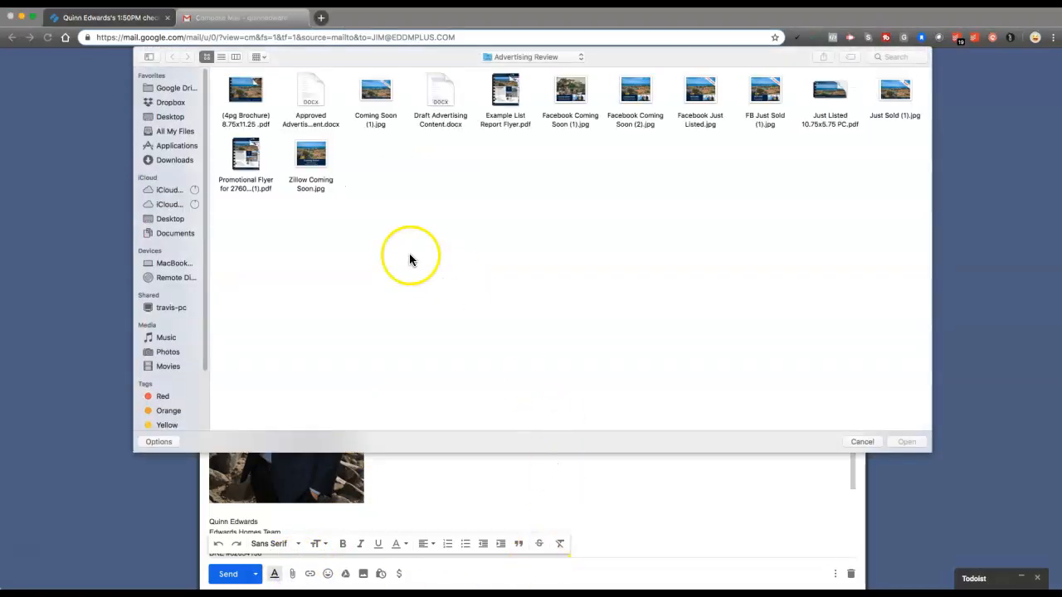
{"action": "left_click", "coordinate": [177, 88]}
{"action": "left_click", "coordinate": [241, 85]}
{"action": "double_click", "coordinate": [241, 86]}
{"action": "double_click", "coordinate": [241, 88]}
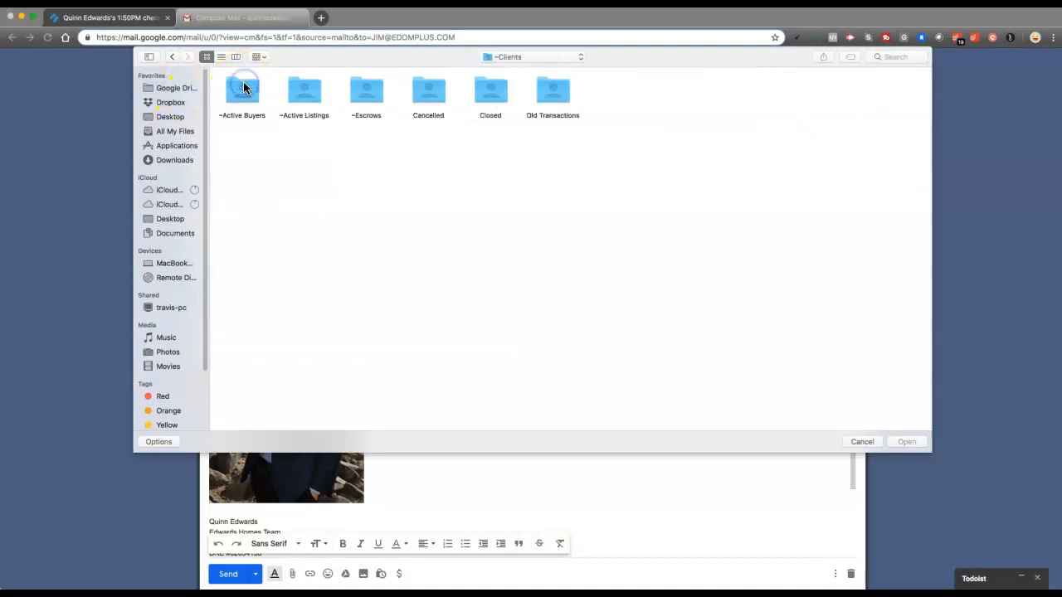
{"action": "double_click", "coordinate": [290, 89]}
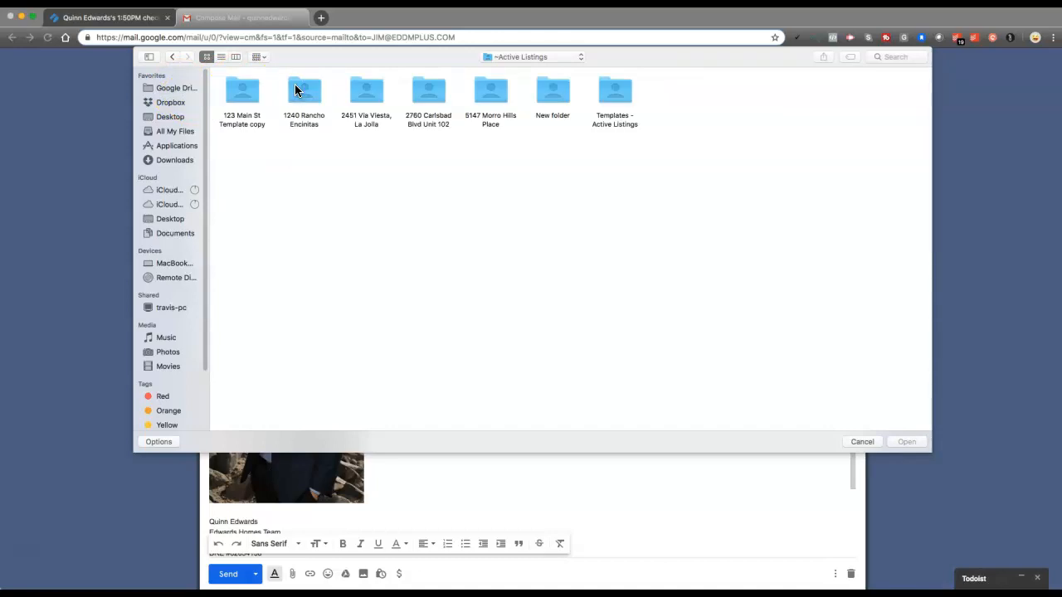
{"action": "double_click", "coordinate": [430, 90]}
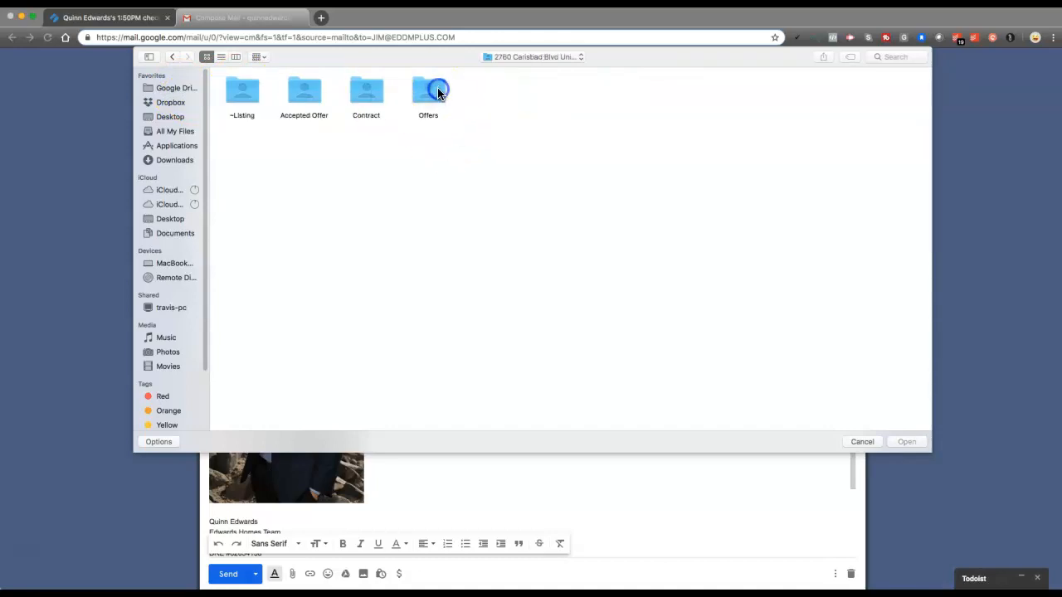
{"action": "double_click", "coordinate": [240, 95]}
{"action": "double_click", "coordinate": [549, 93]}
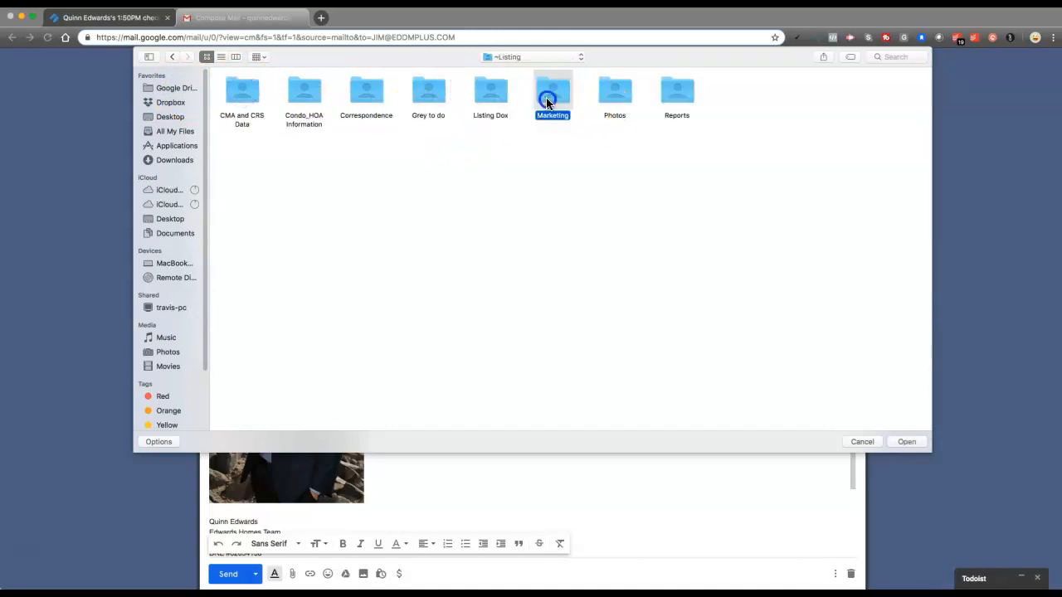
{"action": "double_click", "coordinate": [240, 88]}
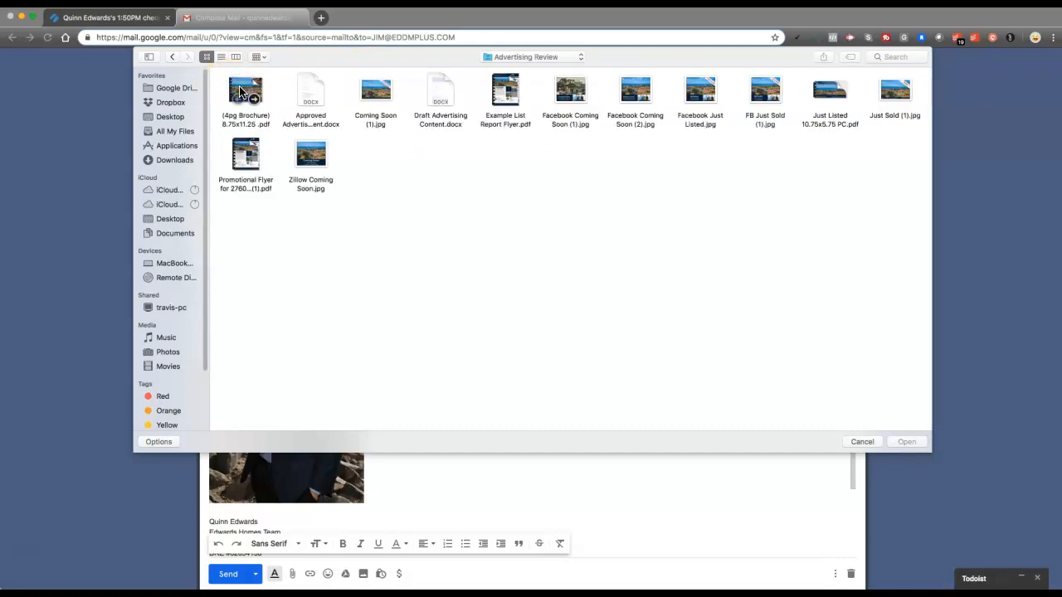
{"action": "left_click", "coordinate": [802, 127]}
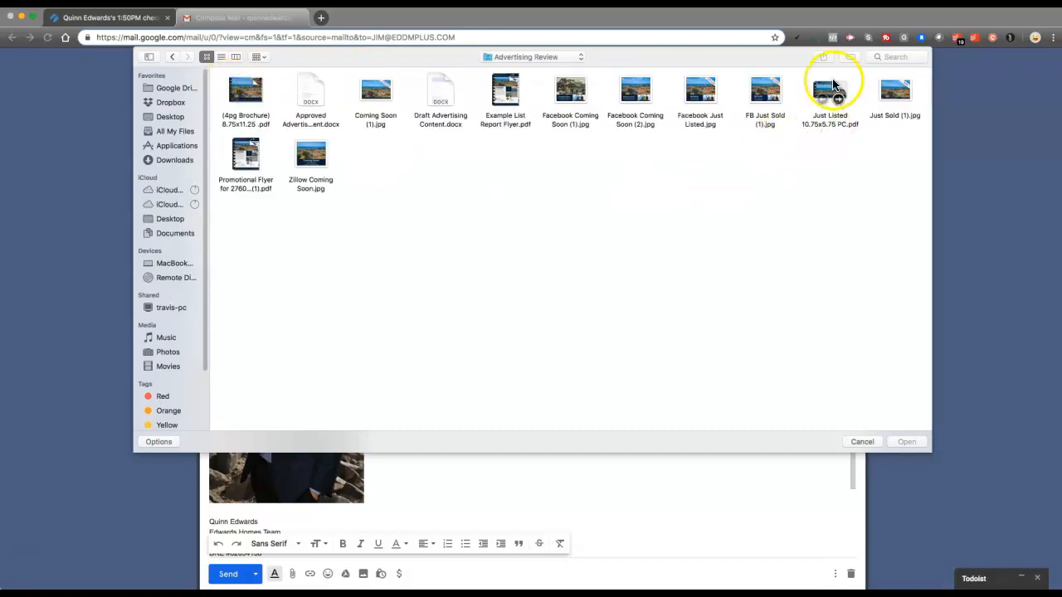
{"action": "left_click", "coordinate": [909, 442]}
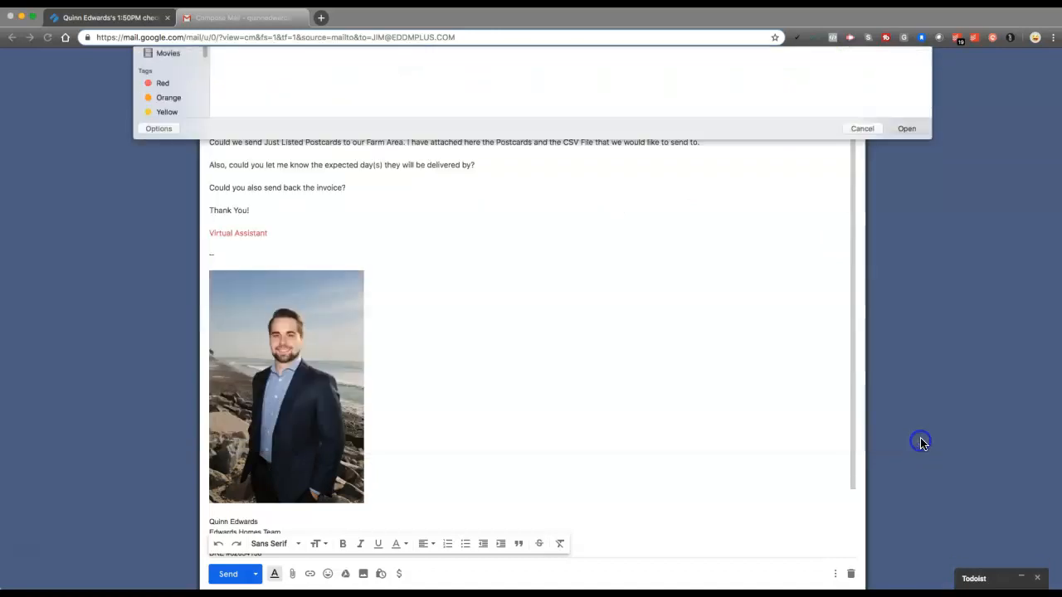
{"action": "scroll", "coordinate": [609, 255], "scroll_direction": "up", "scroll_amount": 3}
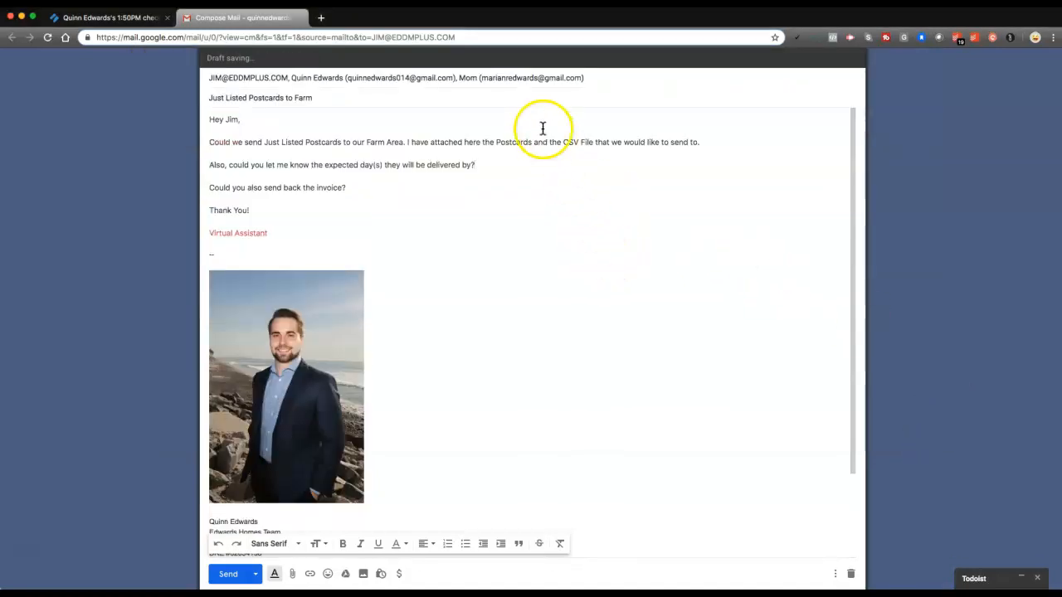
{"action": "left_click_drag", "start_coordinate": [562, 143], "coordinate": [597, 142]}
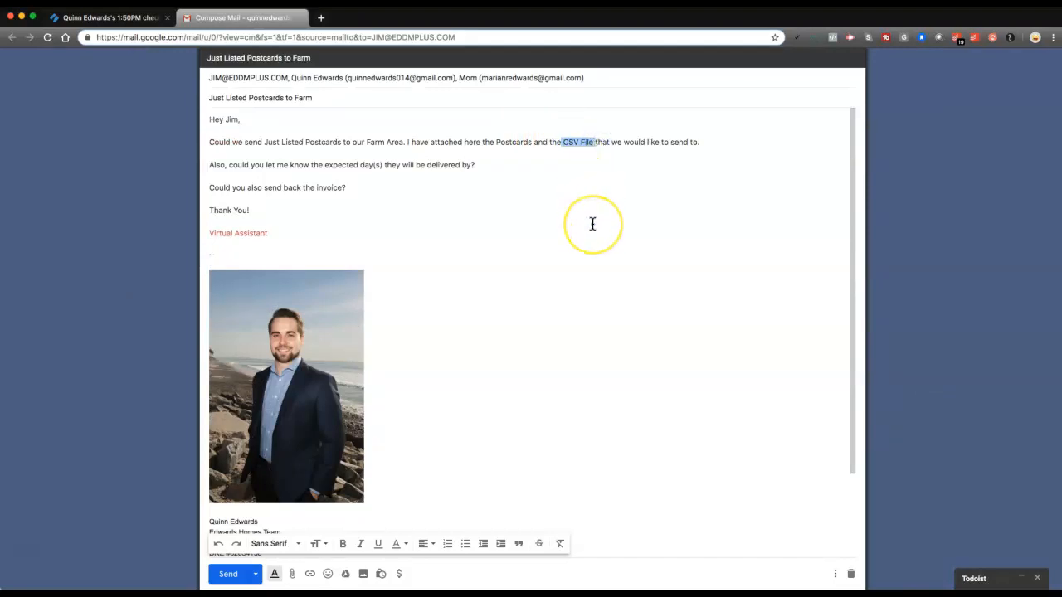
{"action": "scroll", "coordinate": [592, 221], "scroll_direction": "down", "scroll_amount": 3}
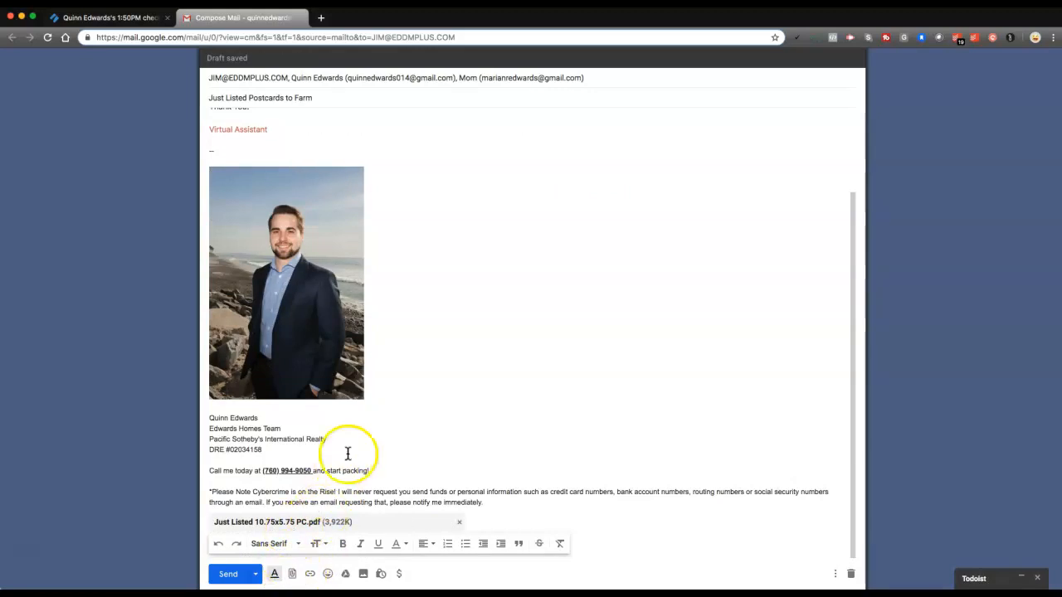
Review the draft's mention of the CSV File, then check off the subtask for emailing the mailer to order Just Listed Postcards
{"action": "scroll", "coordinate": [399, 431], "scroll_direction": "up", "scroll_amount": 3}
{"action": "left_click_drag", "start_coordinate": [573, 207], "coordinate": [571, 197]}
{"action": "left_click_drag", "start_coordinate": [562, 142], "coordinate": [596, 144]}
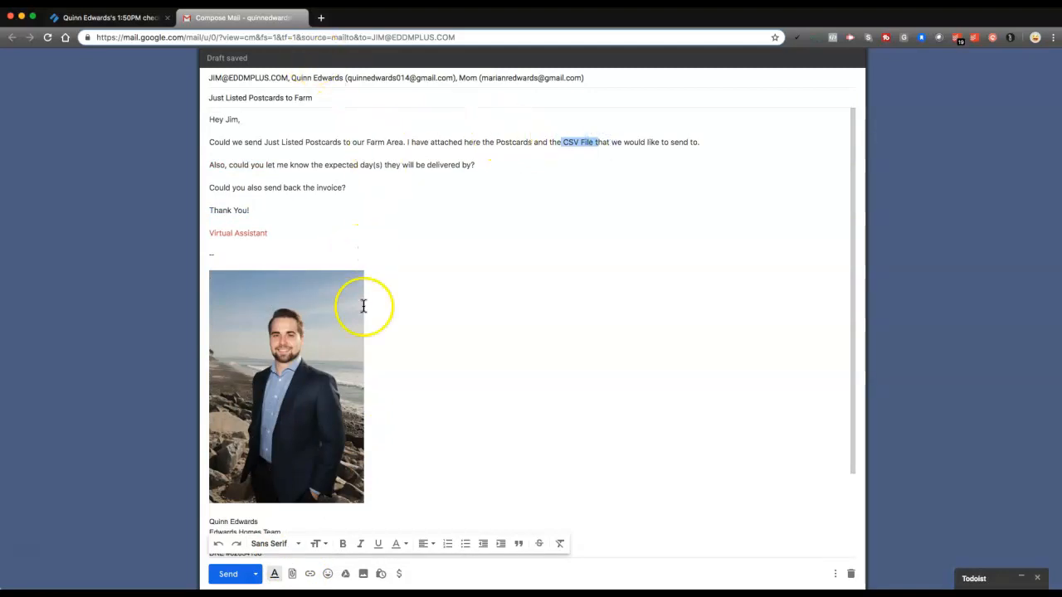
{"action": "left_click", "coordinate": [117, 18]}
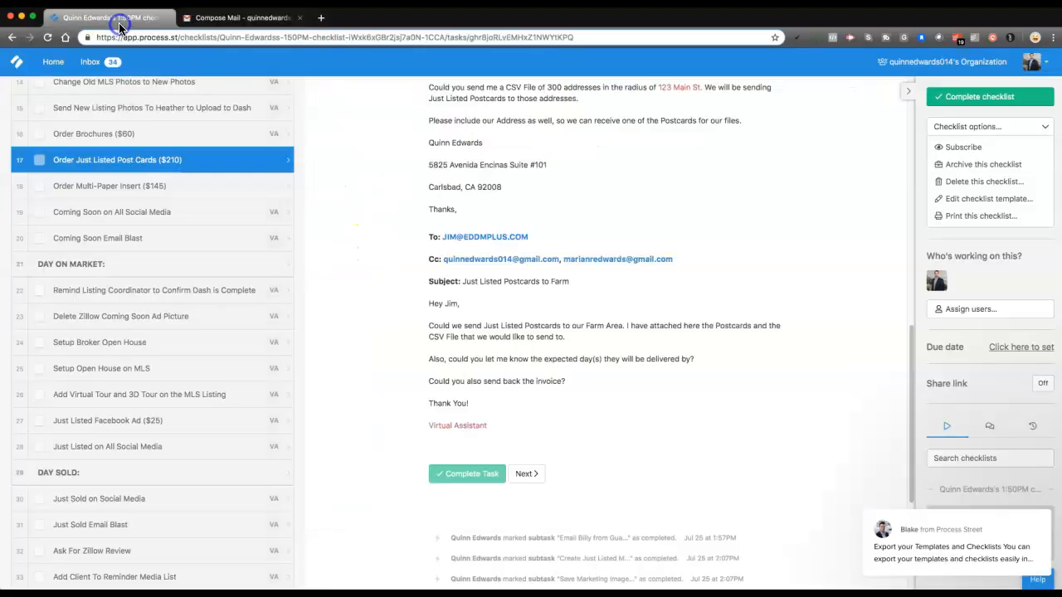
{"action": "scroll", "coordinate": [416, 241], "scroll_direction": "up", "scroll_amount": 15}
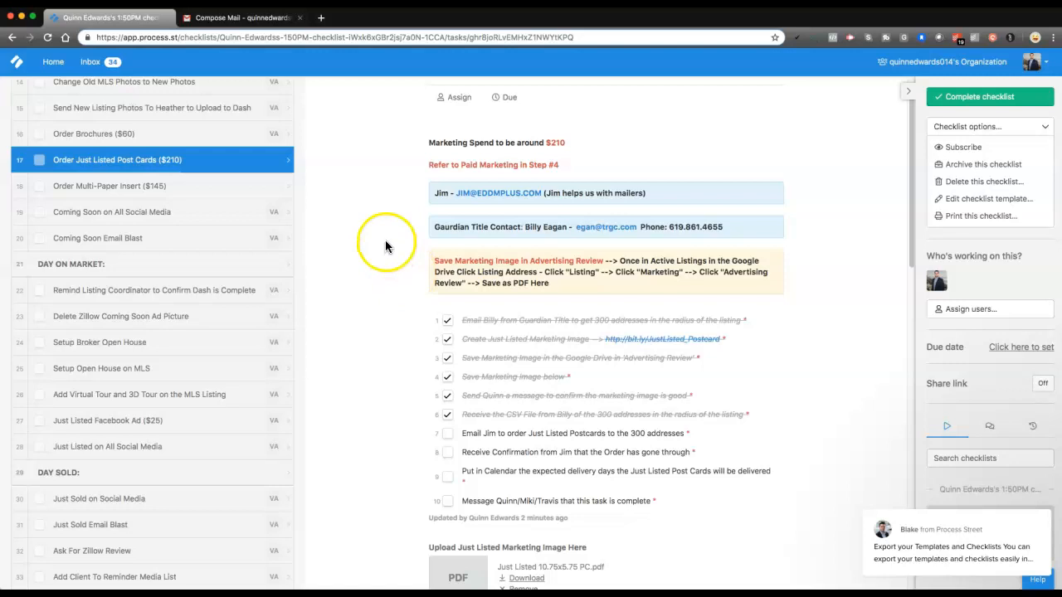
{"action": "scroll", "coordinate": [456, 405], "scroll_direction": "down", "scroll_amount": 1}
{"action": "left_click", "coordinate": [447, 403]}
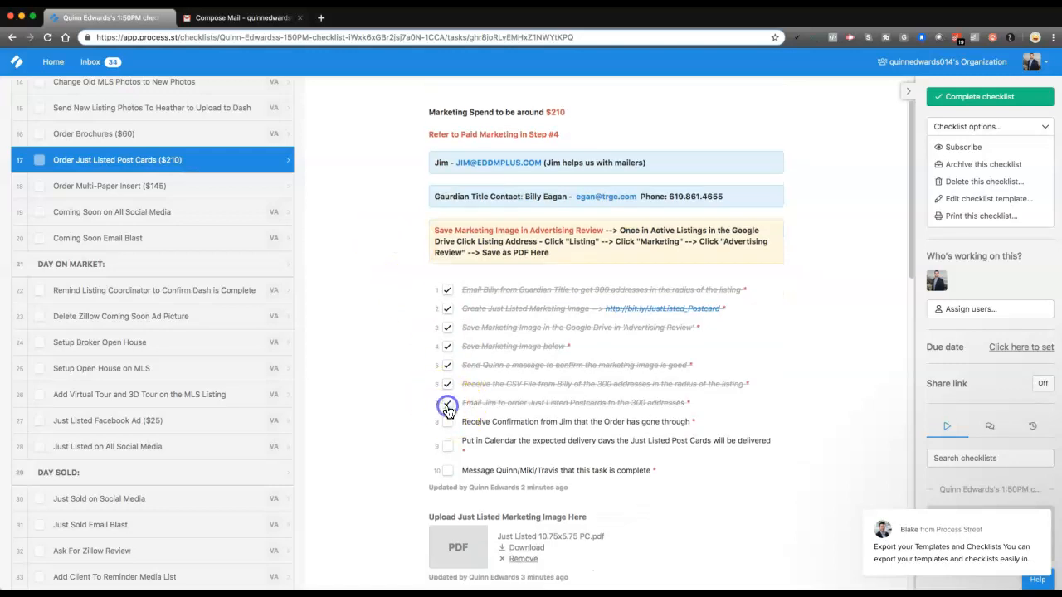
Review the remaining subtasks about the mailer's order confirmation and adding the expected postcard delivery days to the calendar
{"action": "scroll", "coordinate": [523, 377], "scroll_direction": "down", "scroll_amount": 3}
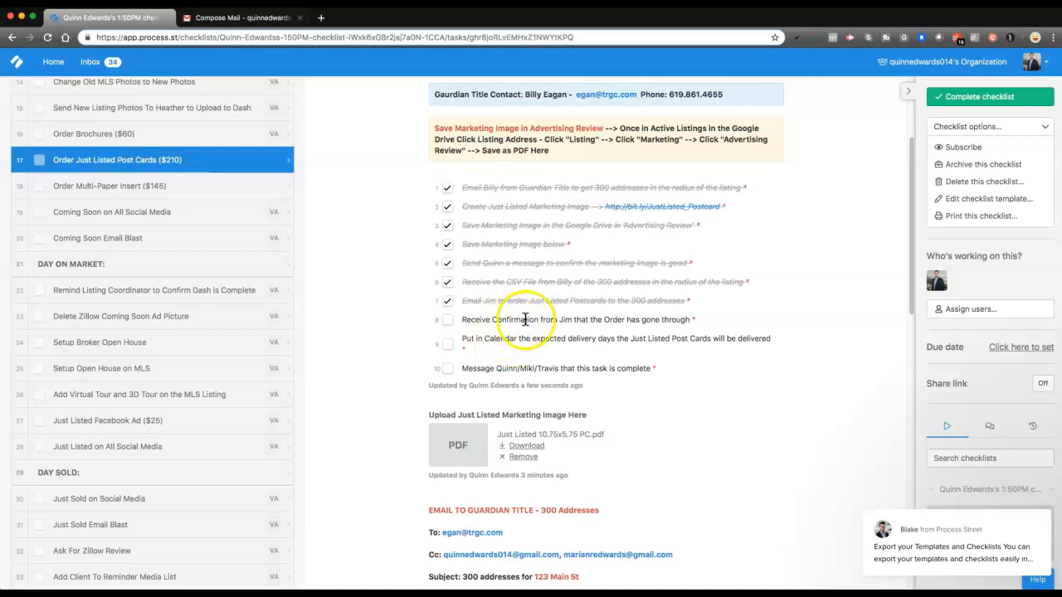
{"action": "left_click_drag", "start_coordinate": [462, 319], "coordinate": [667, 322]}
{"action": "left_click", "coordinate": [667, 322]}
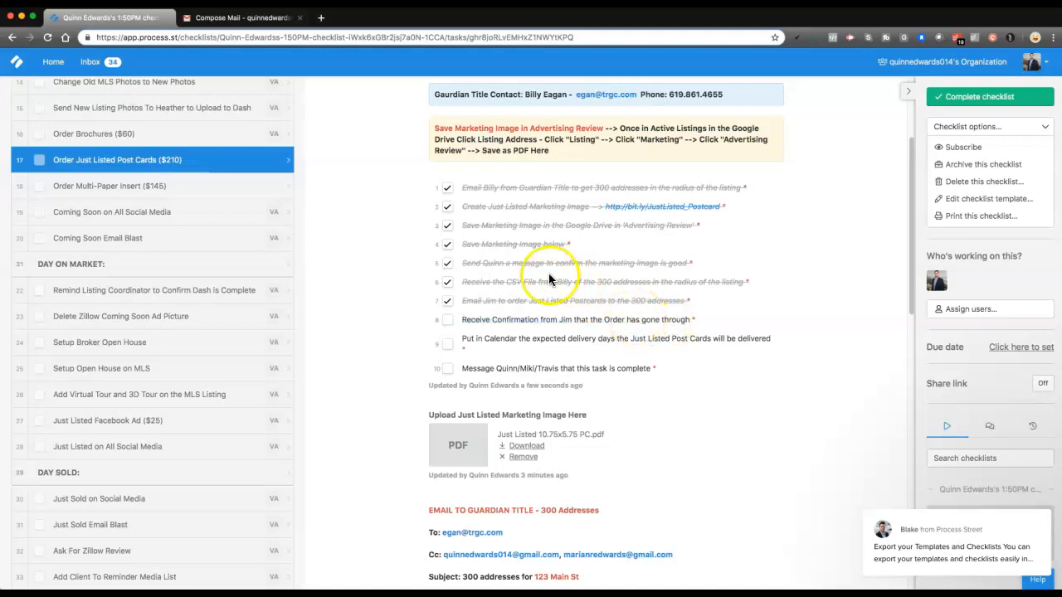
{"action": "scroll", "coordinate": [544, 278], "scroll_direction": "down", "scroll_amount": 3}
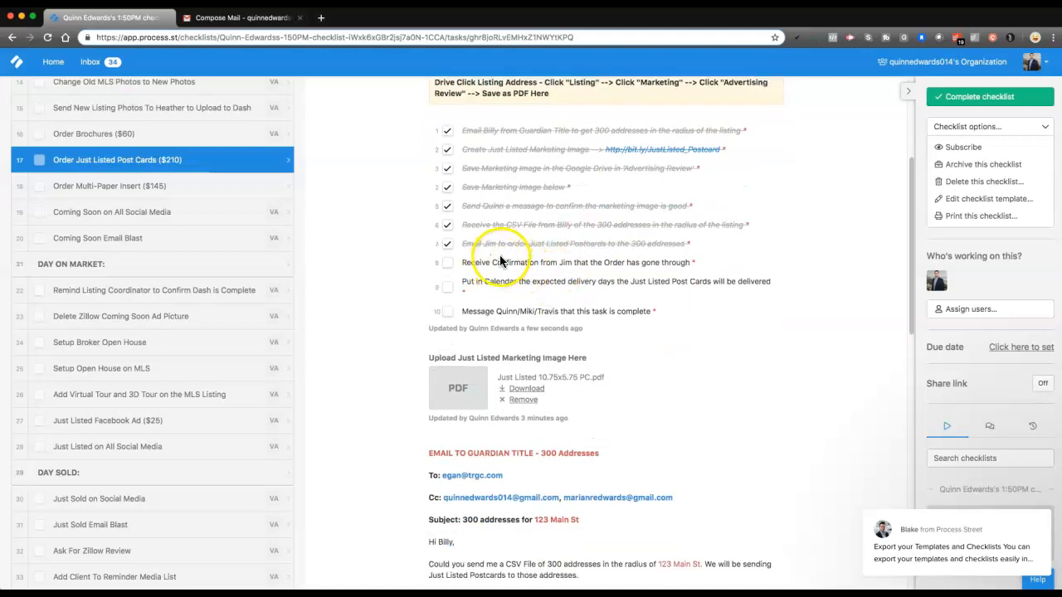
{"action": "left_click_drag", "start_coordinate": [462, 283], "coordinate": [570, 291]}
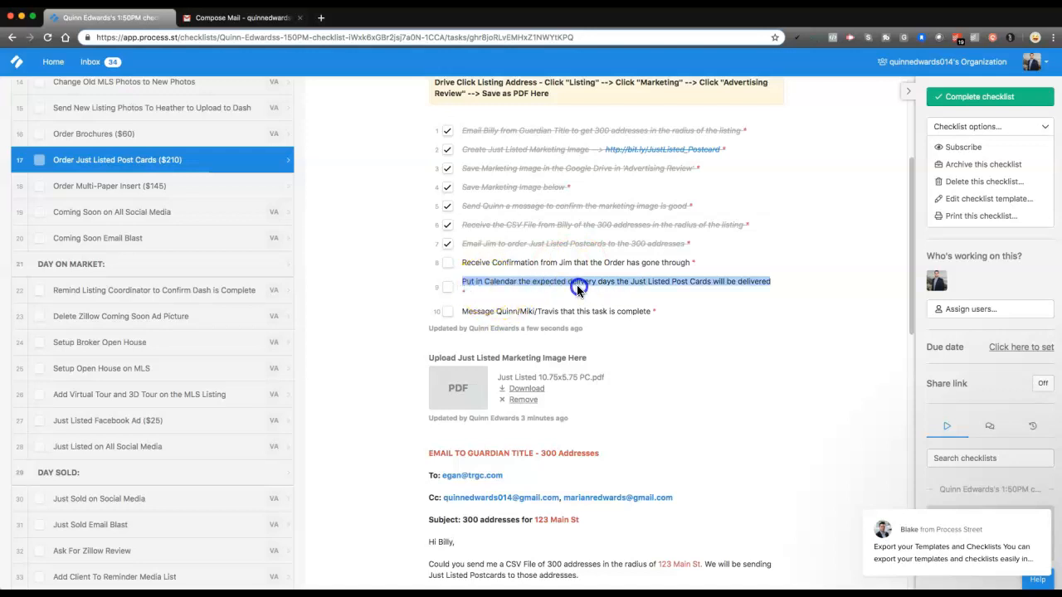
{"action": "left_click", "coordinate": [566, 284]}
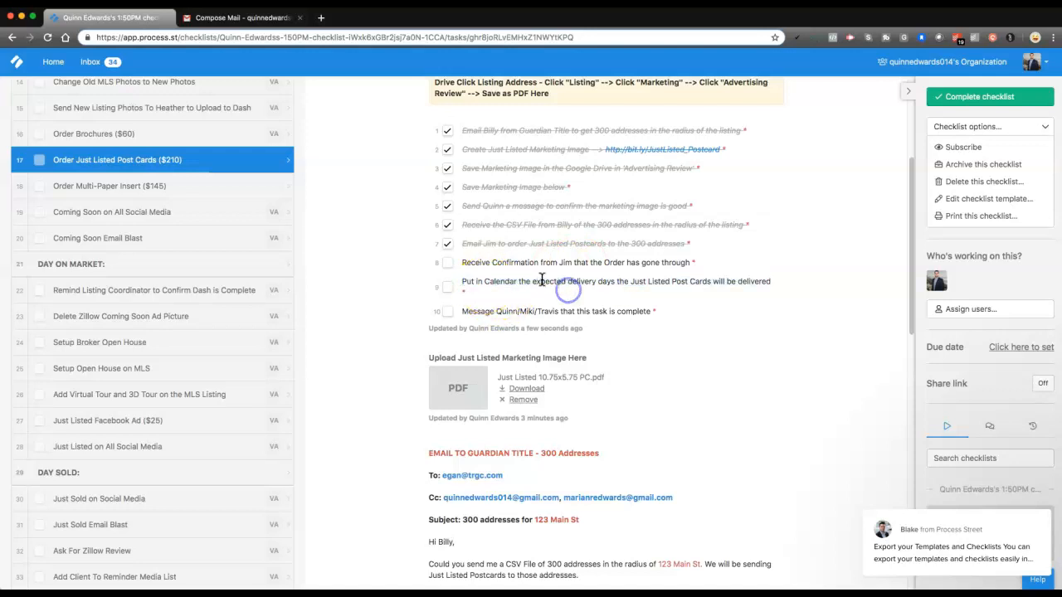
{"action": "left_click_drag", "start_coordinate": [751, 283], "coordinate": [639, 283]}
{"action": "left_click", "coordinate": [638, 283]}
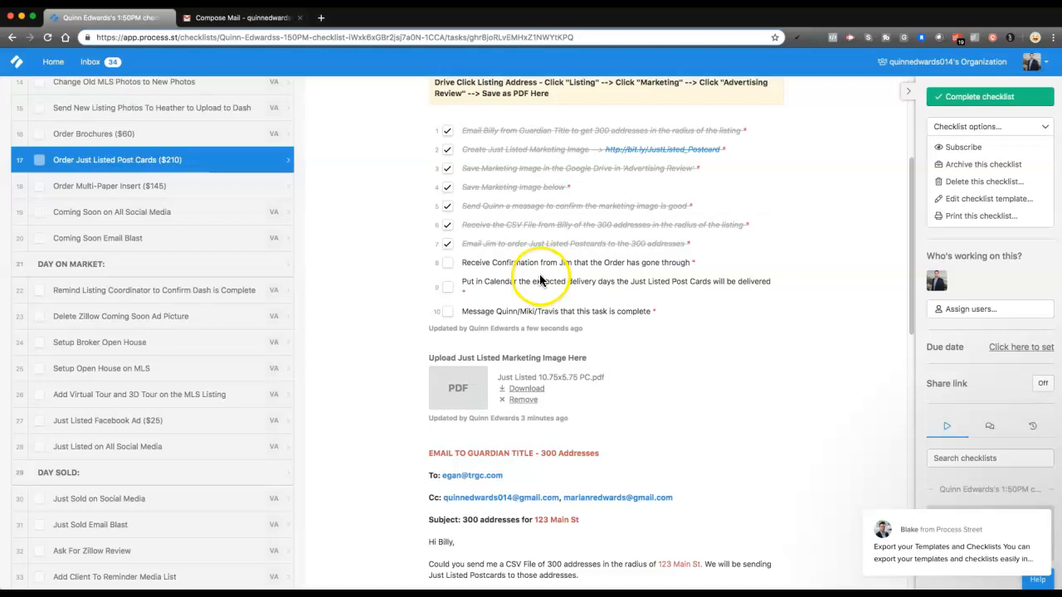
Check off the subtask for receiving the mailer's confirmation that the order has gone through
{"action": "left_click", "coordinate": [449, 264]}
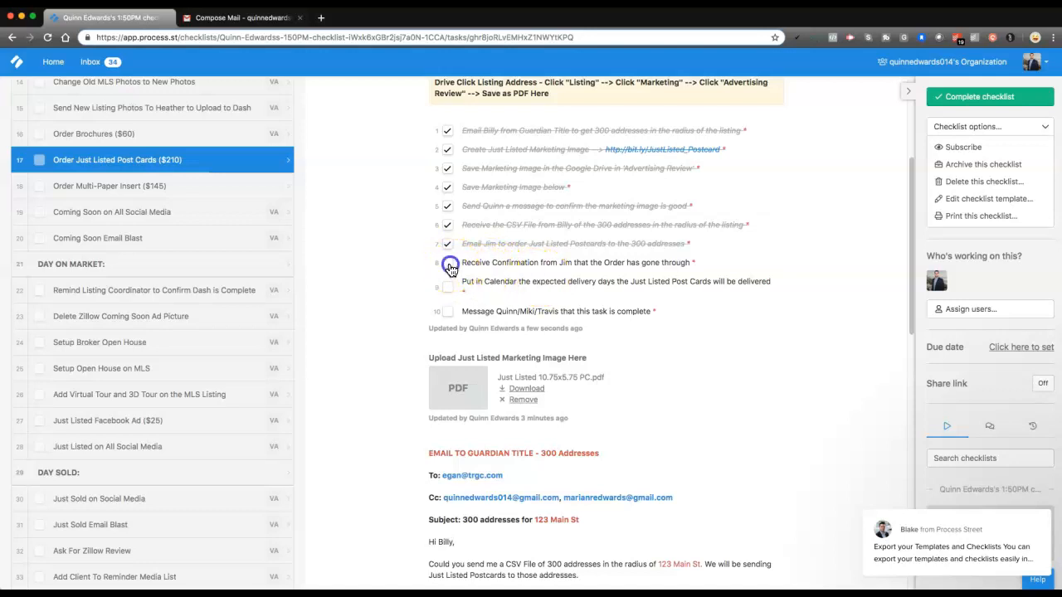
{"action": "left_click", "coordinate": [576, 260]}
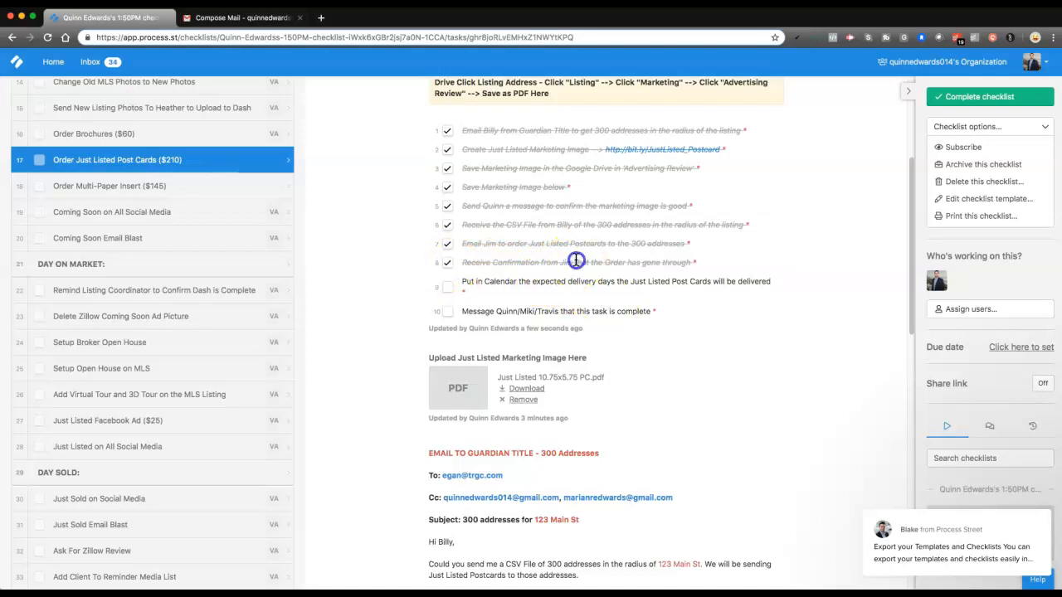
{"action": "left_click_drag", "start_coordinate": [605, 262], "coordinate": [651, 263]}
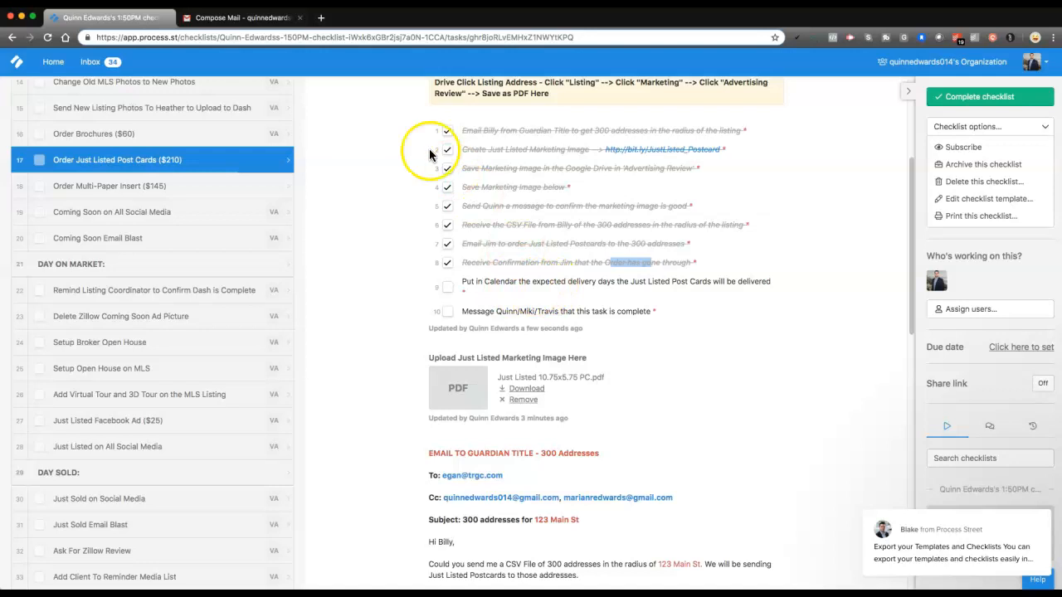
{"action": "left_click", "coordinate": [321, 18]}
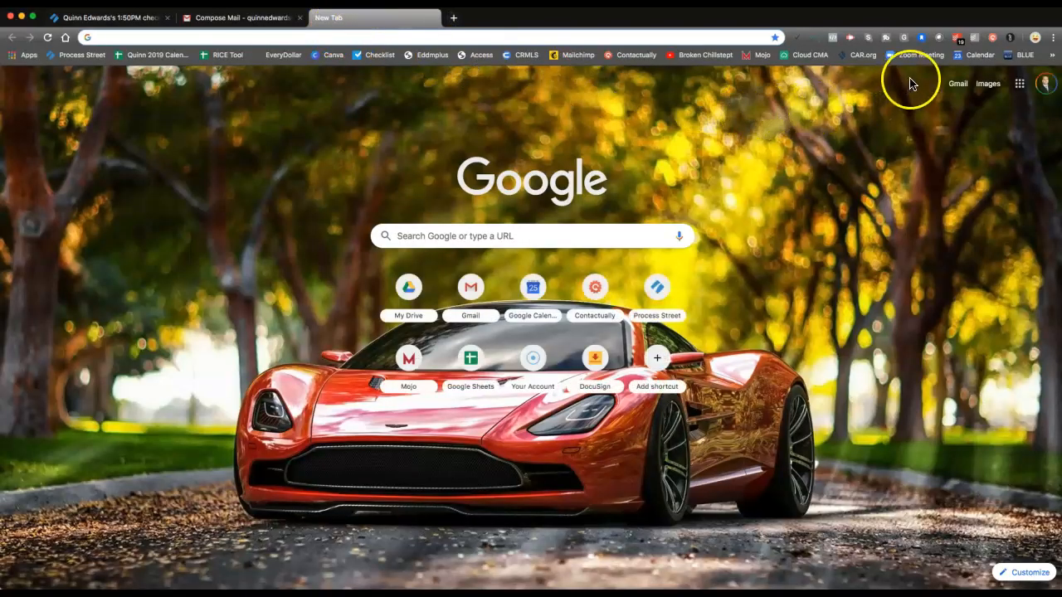
{"action": "left_click", "coordinate": [957, 84]}
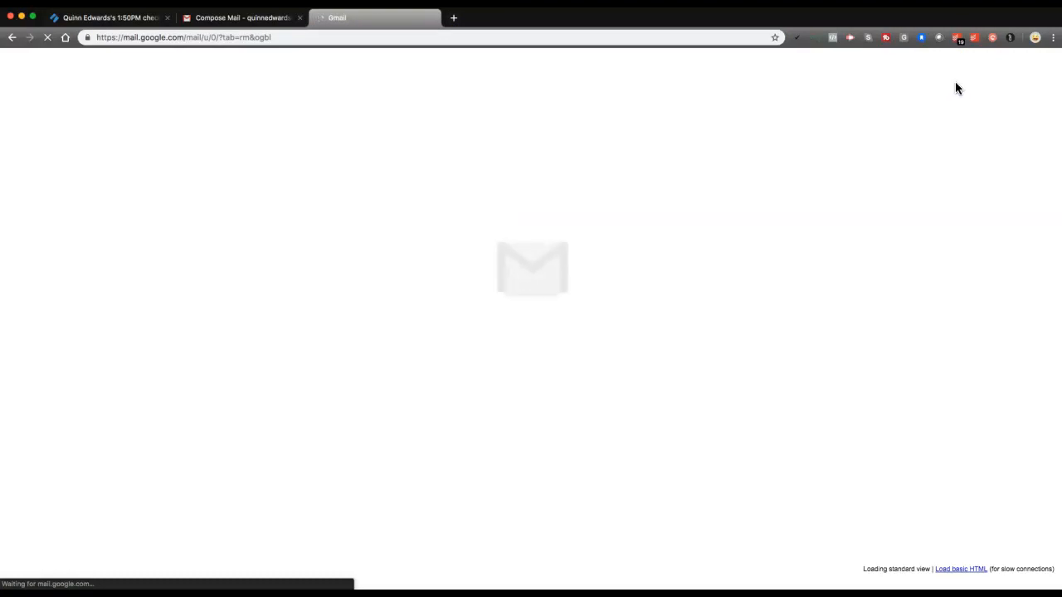
{"action": "left_click", "coordinate": [430, 23]}
Open Google Calendar in a new browser tab and place the checklist's tab directly beside it
{"action": "key", "text": "super+t"}
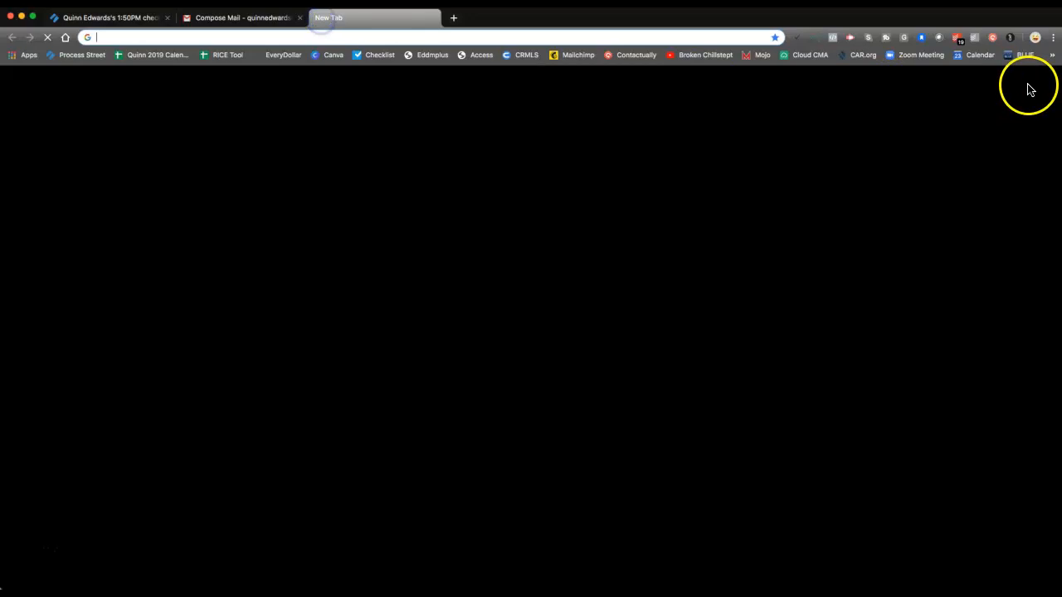
{"action": "left_click", "coordinate": [1020, 83]}
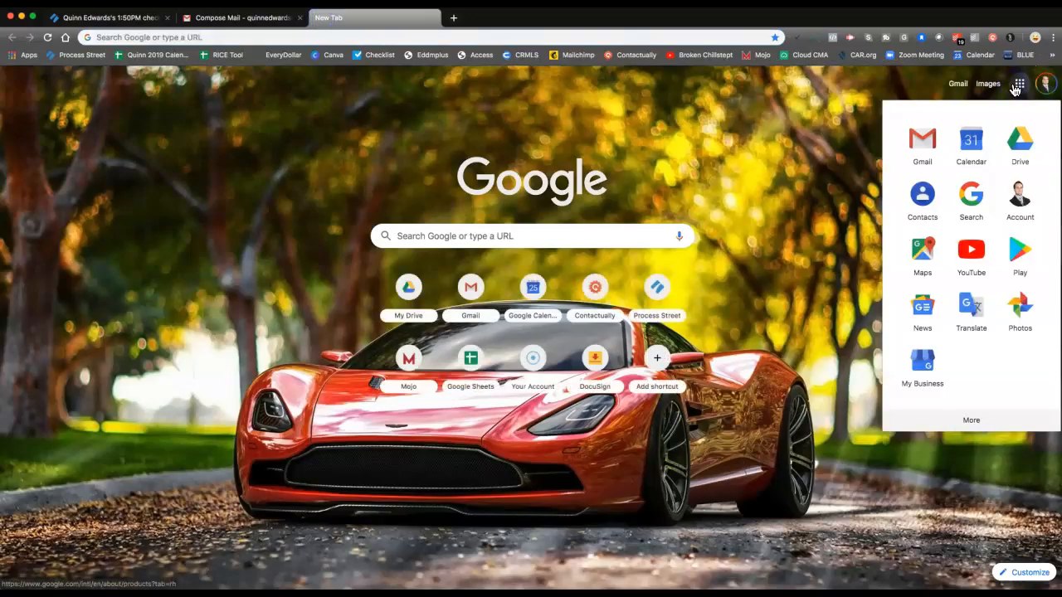
{"action": "left_click", "coordinate": [977, 138]}
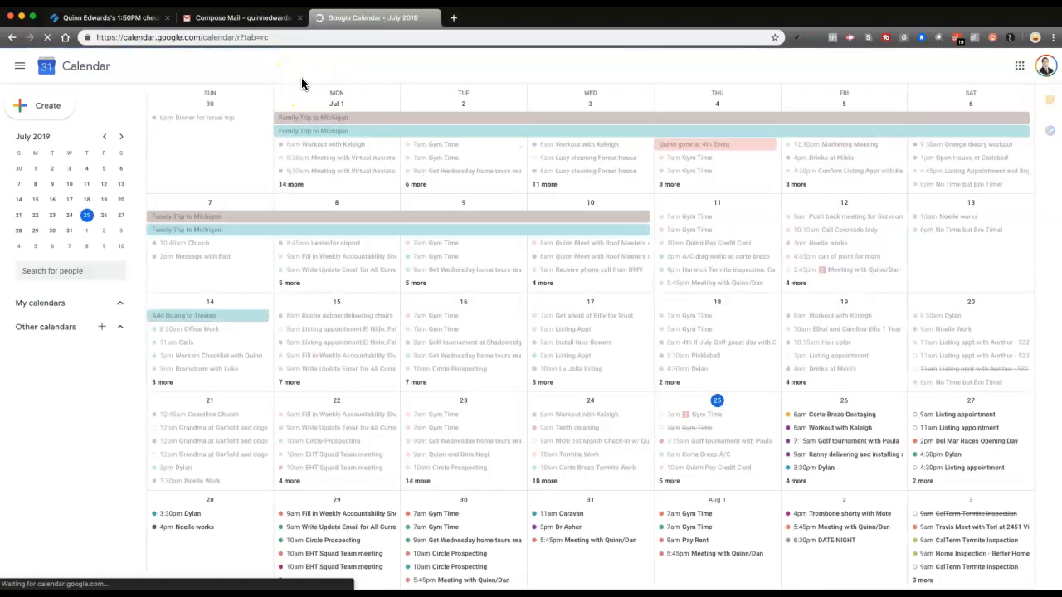
{"action": "left_click_drag", "start_coordinate": [114, 18], "coordinate": [205, 23]}
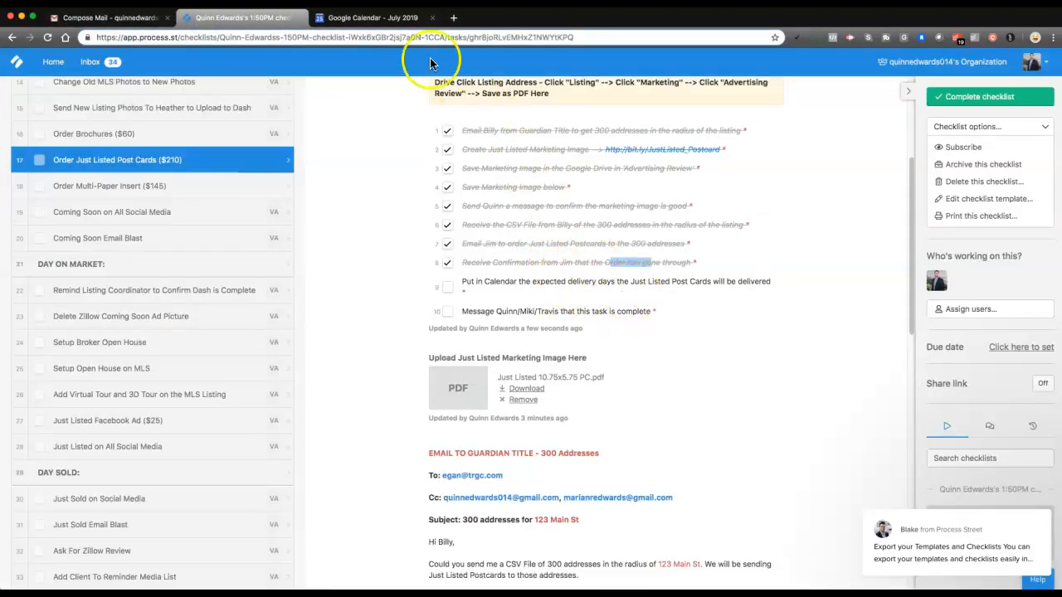
{"action": "left_click", "coordinate": [371, 20]}
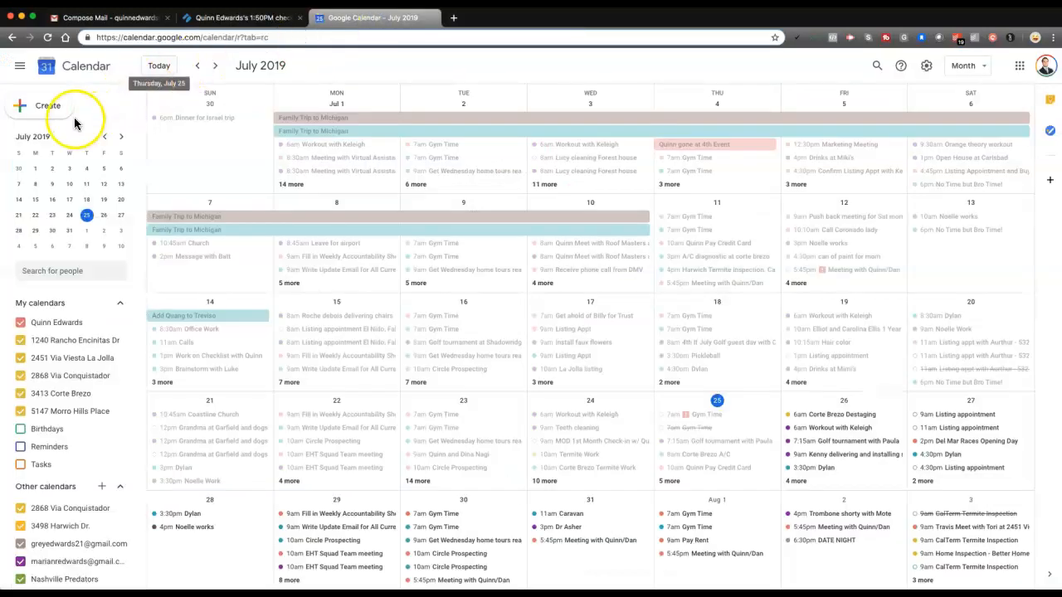
Create a calendar event titled "Just Listed Postcard - Expected Delivery Days" and open its full details
{"action": "left_click", "coordinate": [42, 110]}
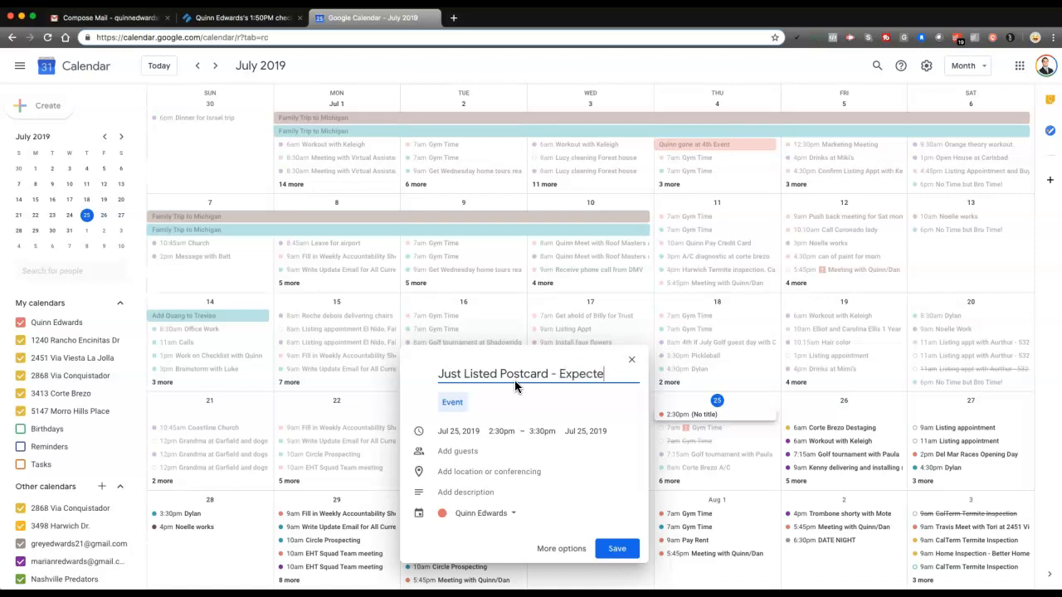
{"action": "type", "text": "elivery Days"}
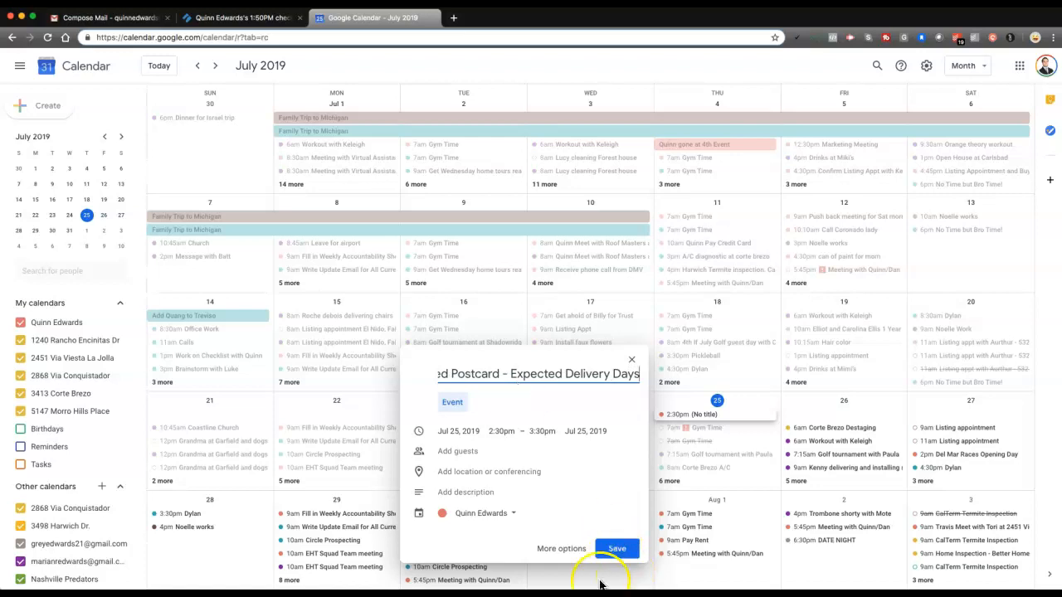
{"action": "left_click", "coordinate": [552, 550]}
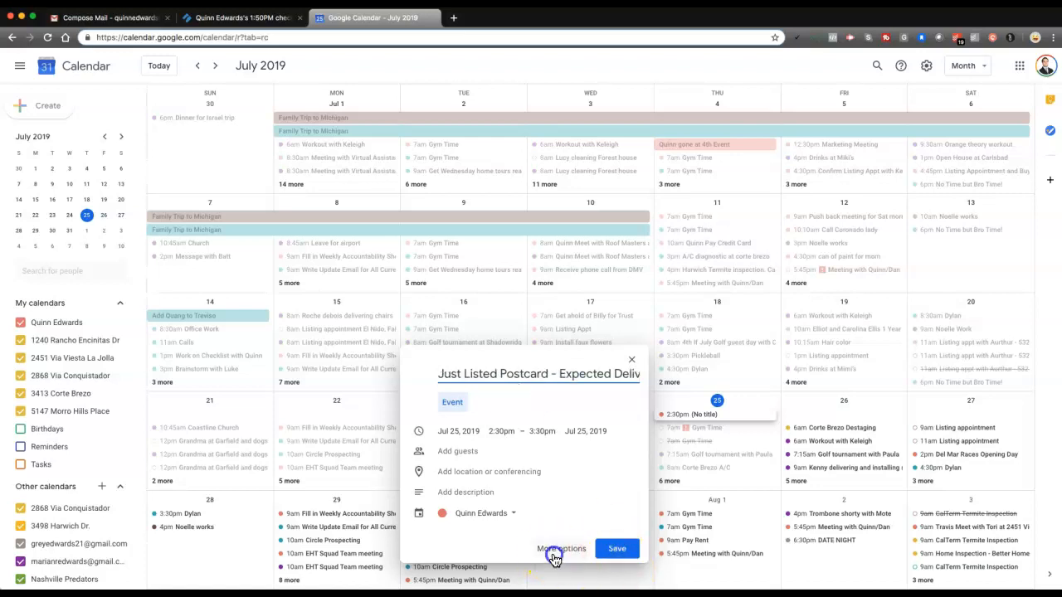
Set the event's location to the property's Carlsbad address, picking it from the suggested addresses
{"action": "left_click", "coordinate": [126, 194]}
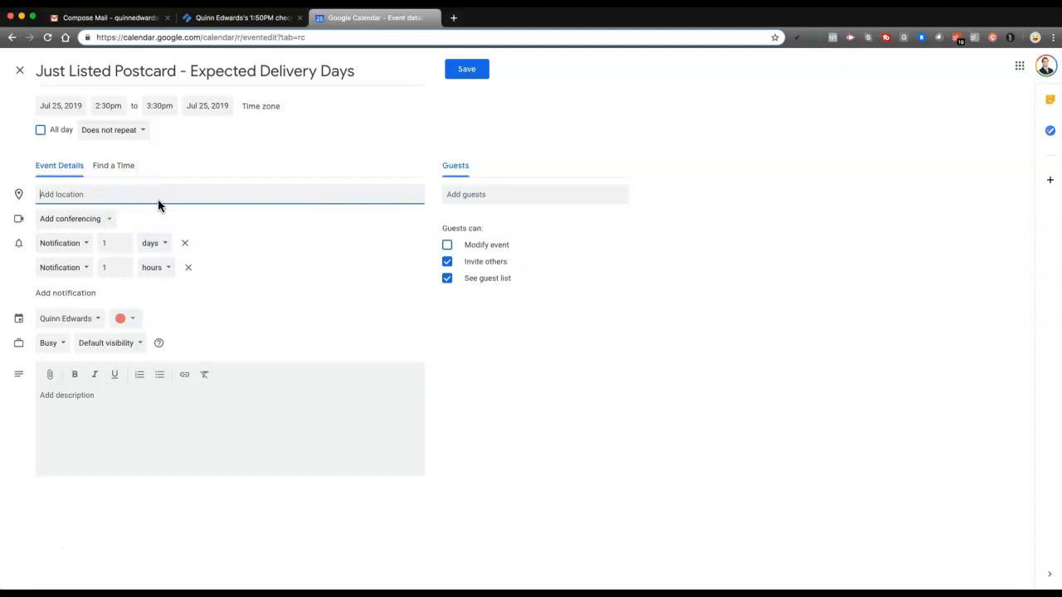
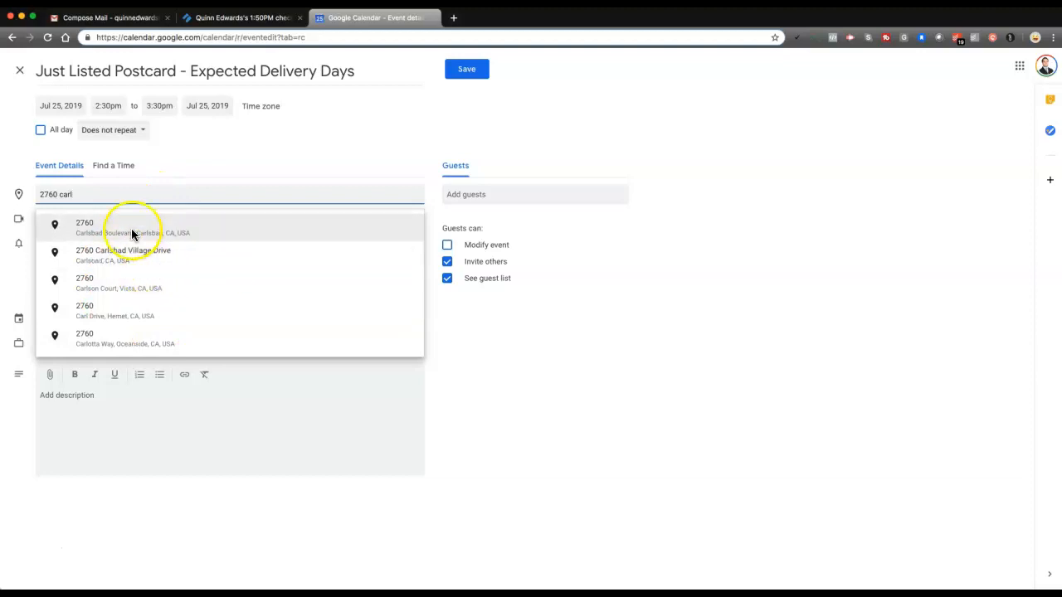
{"action": "left_click", "coordinate": [143, 259]}
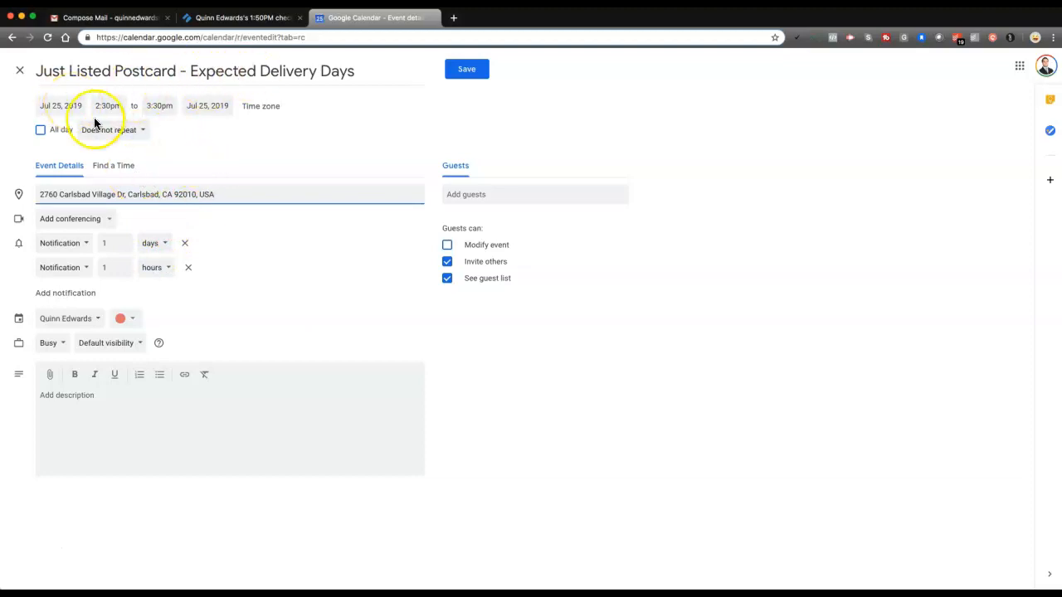
Set the event to start on Aug 1, 2019 and end on Aug 5, 2019
{"action": "left_click", "coordinate": [60, 103]}
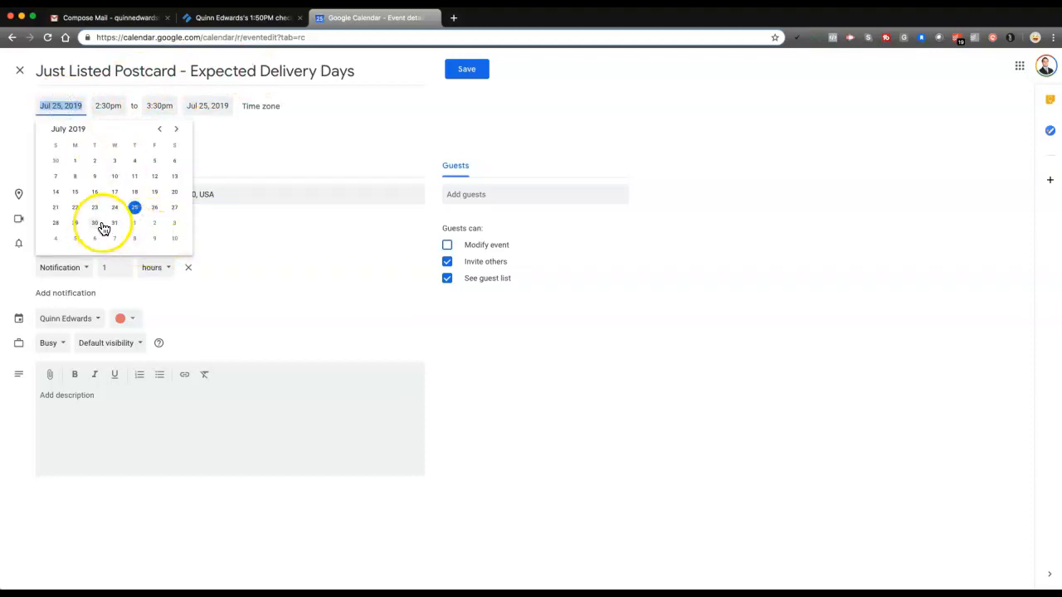
{"action": "left_click", "coordinate": [175, 129]}
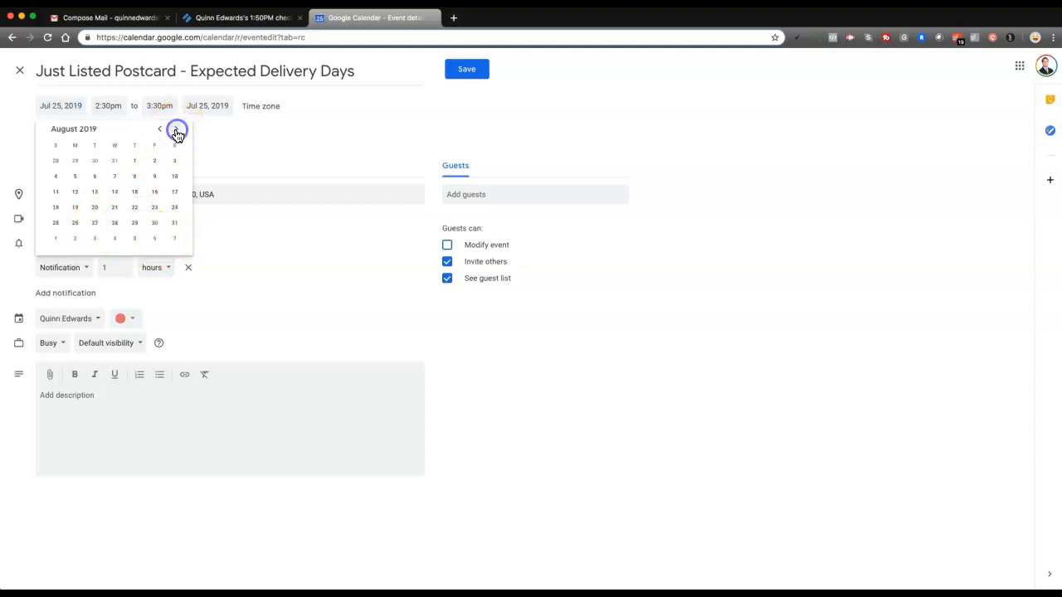
{"action": "left_click", "coordinate": [134, 166]}
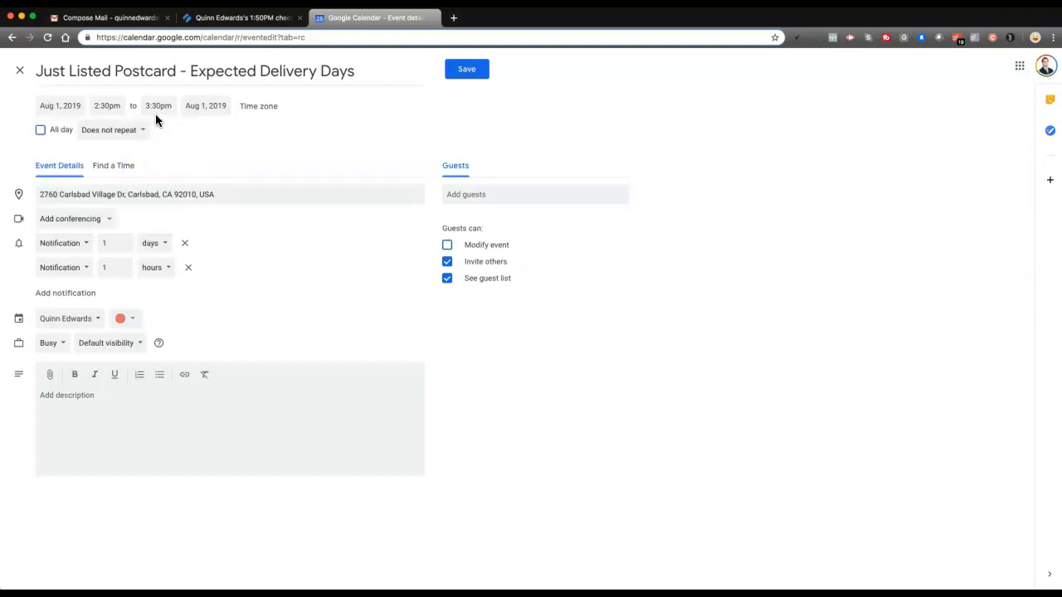
{"action": "left_click", "coordinate": [207, 107]}
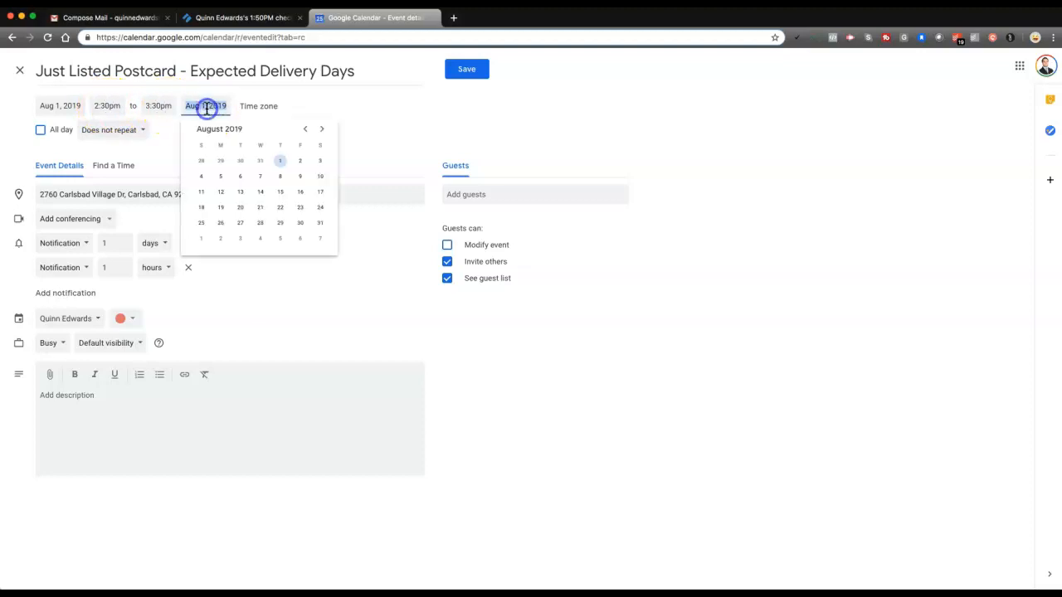
{"action": "left_click", "coordinate": [220, 177]}
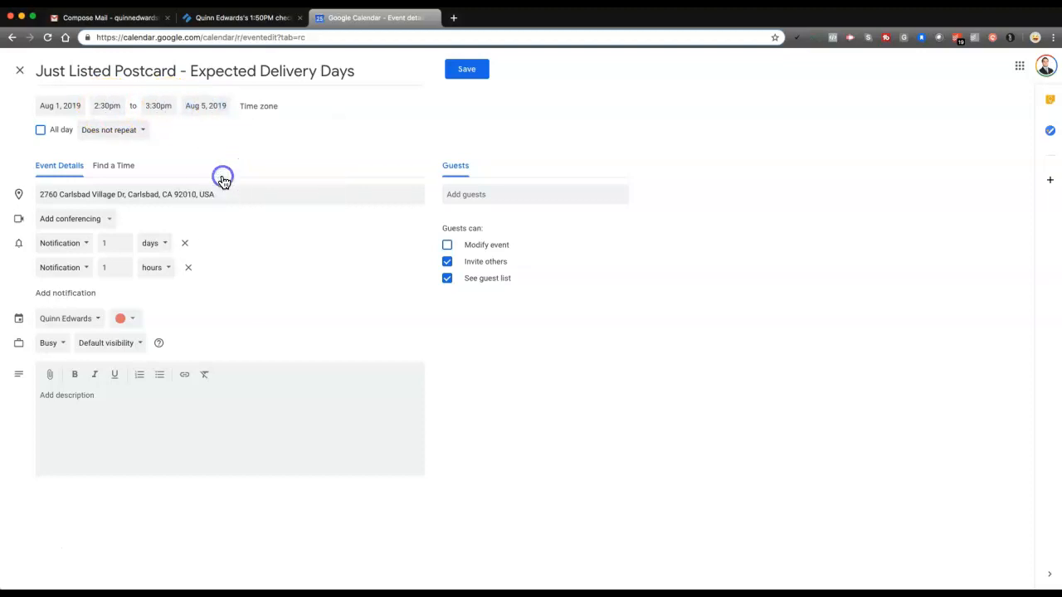
Set the event's start time to 8:00am
{"action": "left_click", "coordinate": [109, 106]}
{"action": "scroll", "coordinate": [127, 160], "scroll_direction": "up", "scroll_amount": 5}
{"action": "scroll", "coordinate": [130, 158], "scroll_direction": "up", "scroll_amount": 1}
{"action": "left_click", "coordinate": [133, 137]}
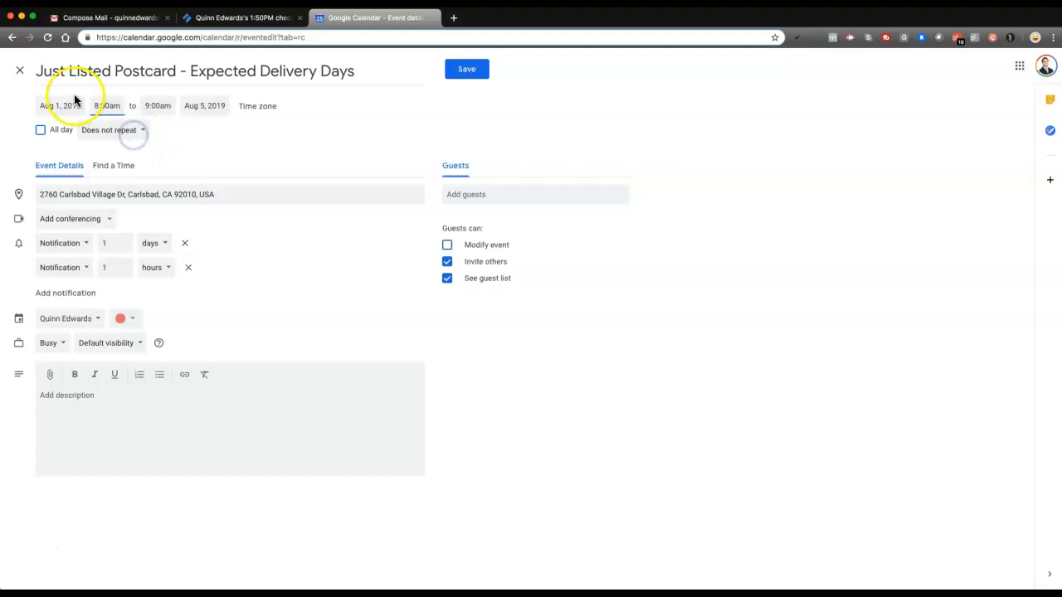
Set the event's end time to 6:00pm
{"action": "left_click", "coordinate": [158, 106]}
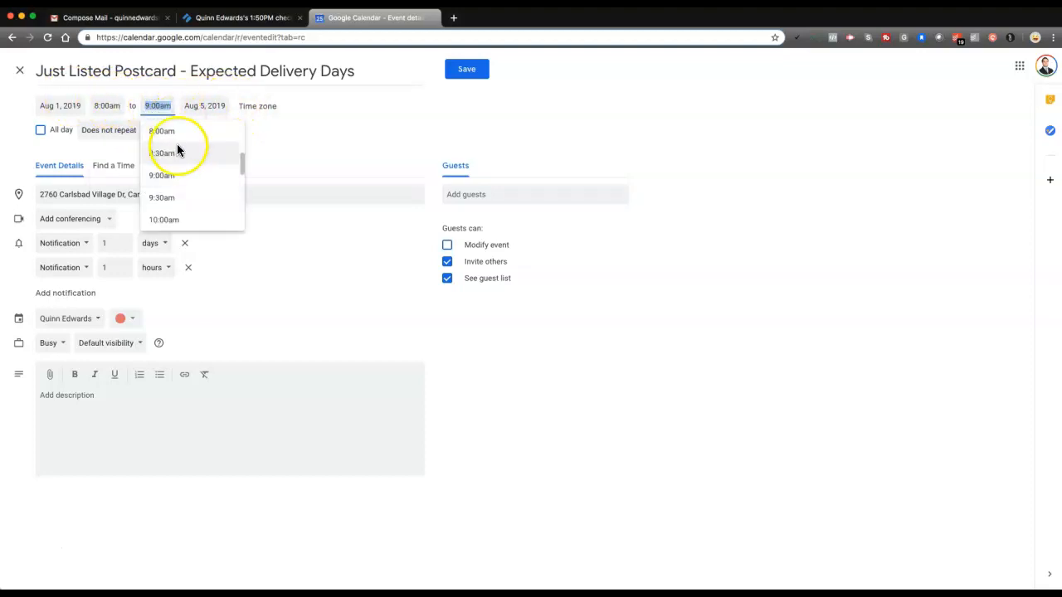
{"action": "scroll", "coordinate": [180, 156], "scroll_direction": "down", "scroll_amount": 2}
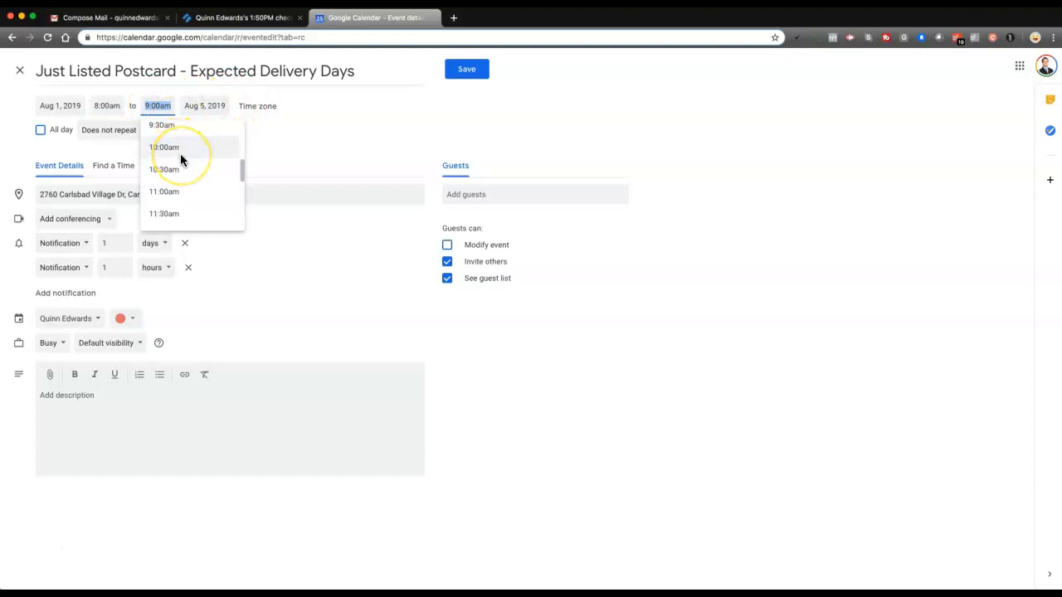
{"action": "scroll", "coordinate": [180, 156], "scroll_direction": "down", "scroll_amount": 3}
{"action": "scroll", "coordinate": [180, 159], "scroll_direction": "down", "scroll_amount": 3}
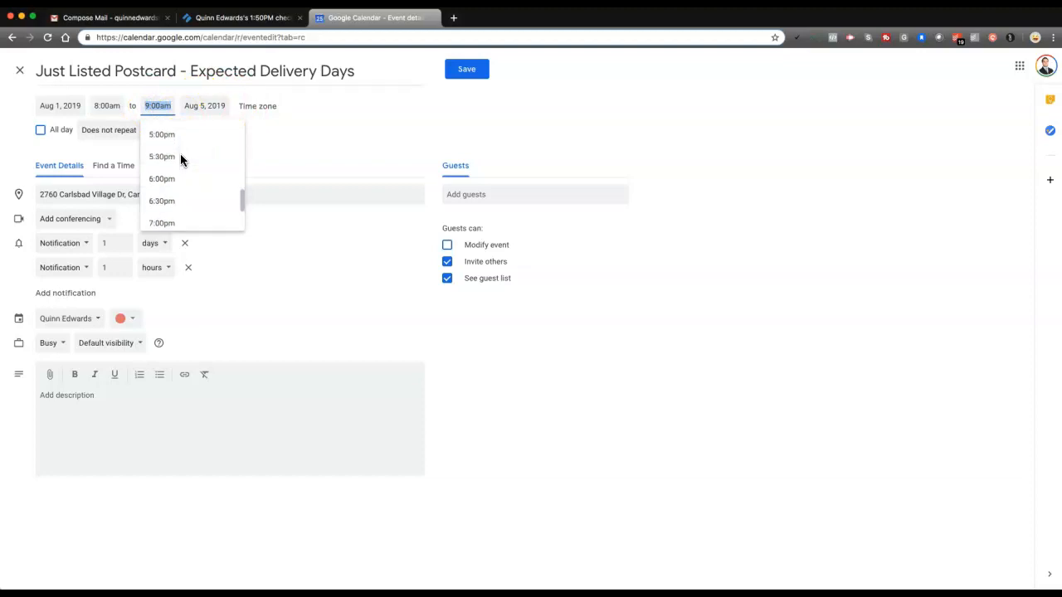
{"action": "left_click", "coordinate": [176, 177]}
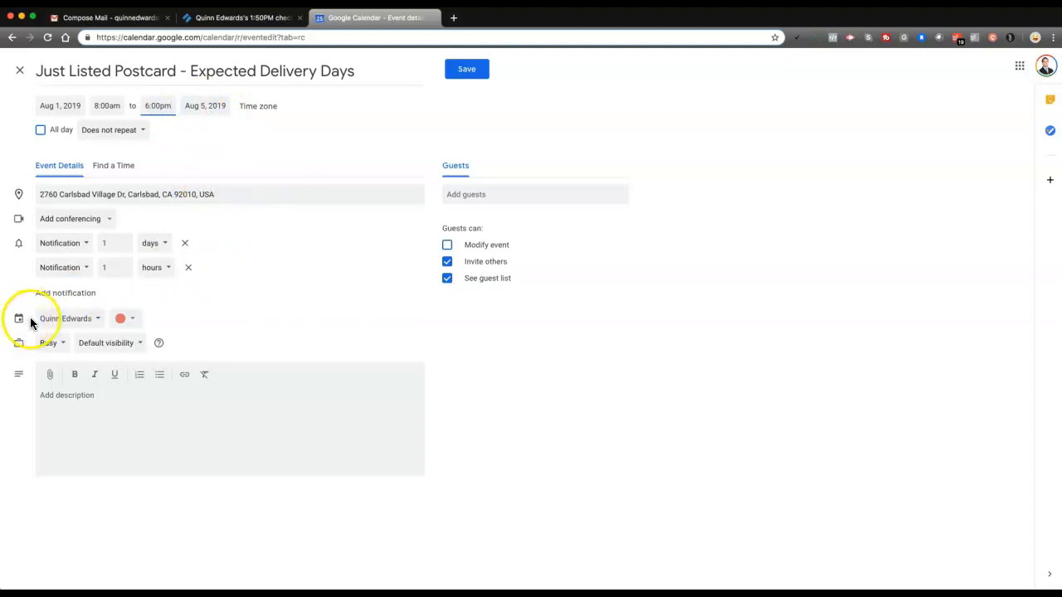
Assign the event to the Carlsbad Blvd listing's own calendar and try to save it
{"action": "left_click", "coordinate": [93, 322]}
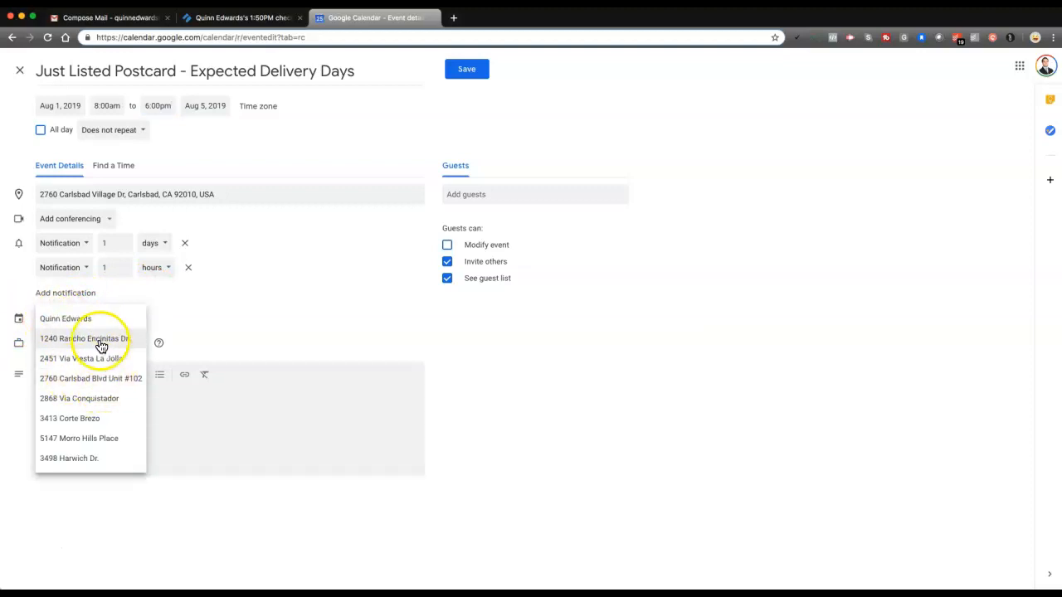
{"action": "left_click", "coordinate": [70, 380]}
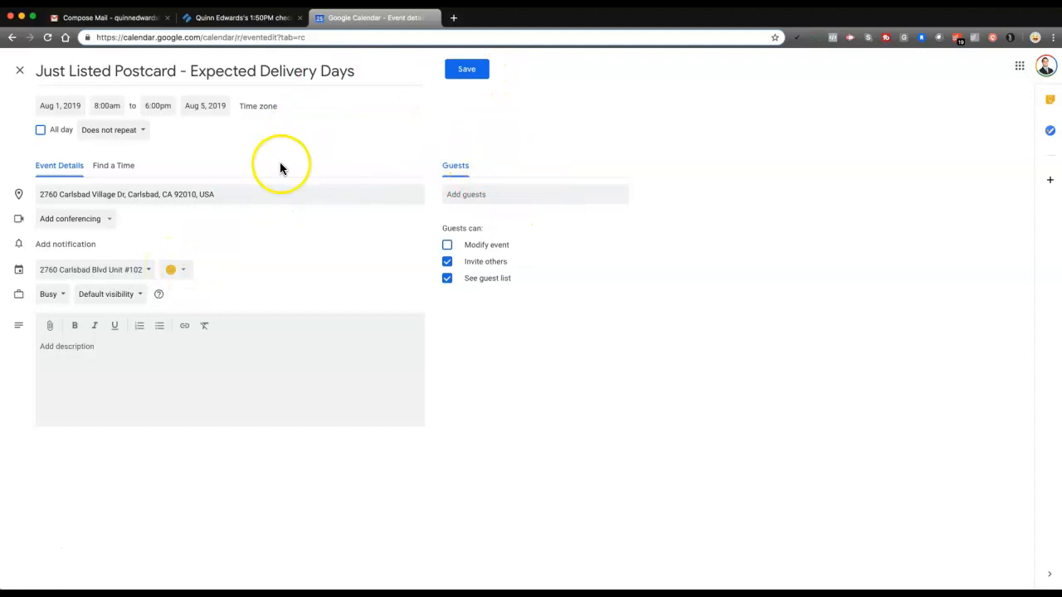
{"action": "left_click", "coordinate": [469, 70]}
{"action": "left_click", "coordinate": [470, 71]}
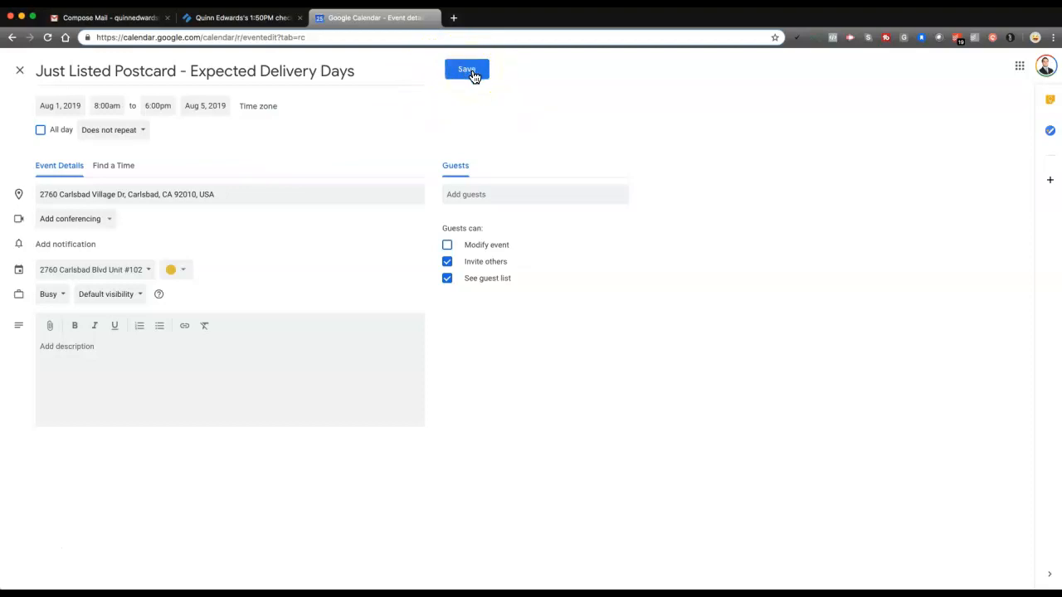
{"action": "left_click", "coordinate": [473, 75]}
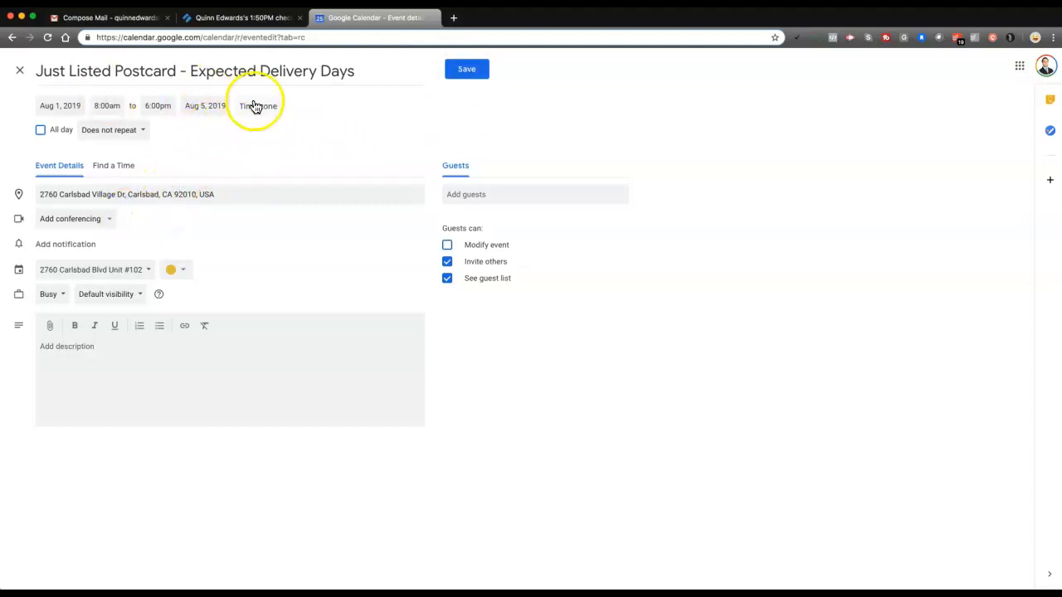
Switch to the Process Street checklist and check off the subtasks for adding delivery days to the calendar and messaging the team
{"action": "left_click", "coordinate": [210, 20]}
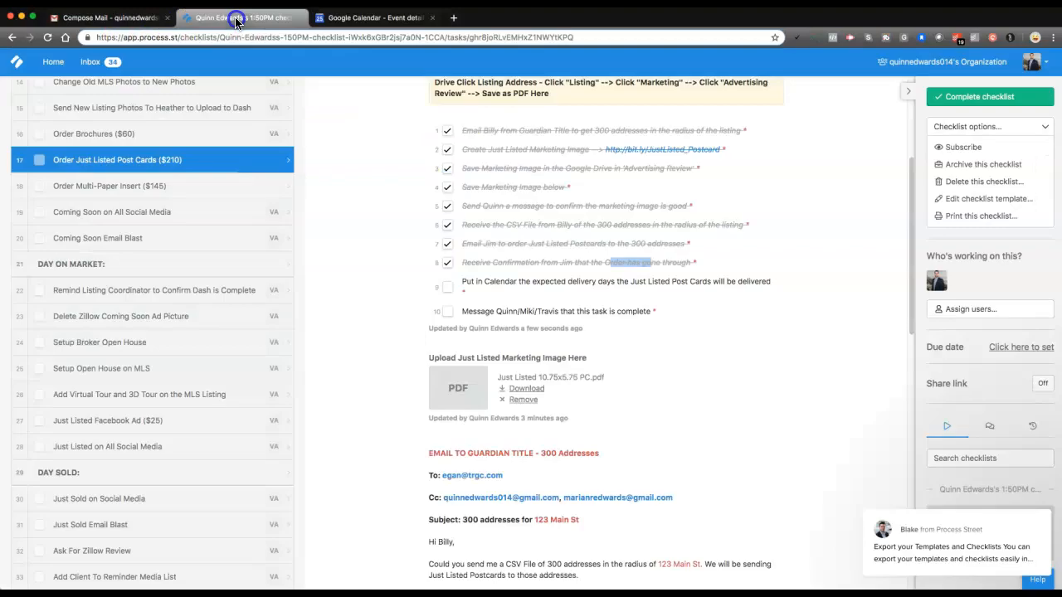
{"action": "left_click", "coordinate": [447, 287]}
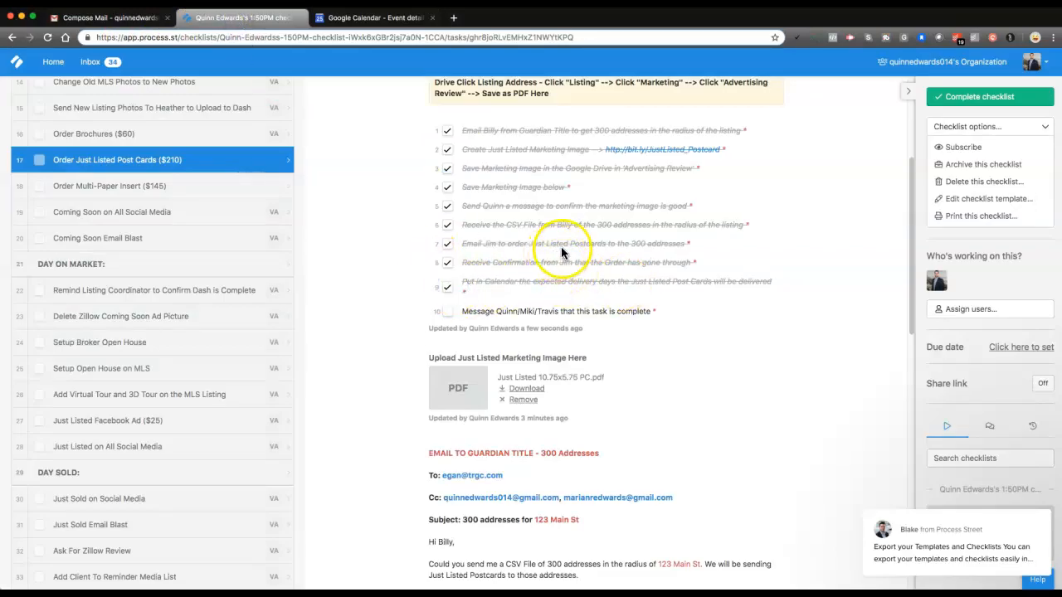
{"action": "scroll", "coordinate": [562, 246], "scroll_direction": "down", "scroll_amount": 1}
{"action": "left_click", "coordinate": [449, 264]}
{"action": "left_click_drag", "start_coordinate": [479, 263], "coordinate": [559, 263]}
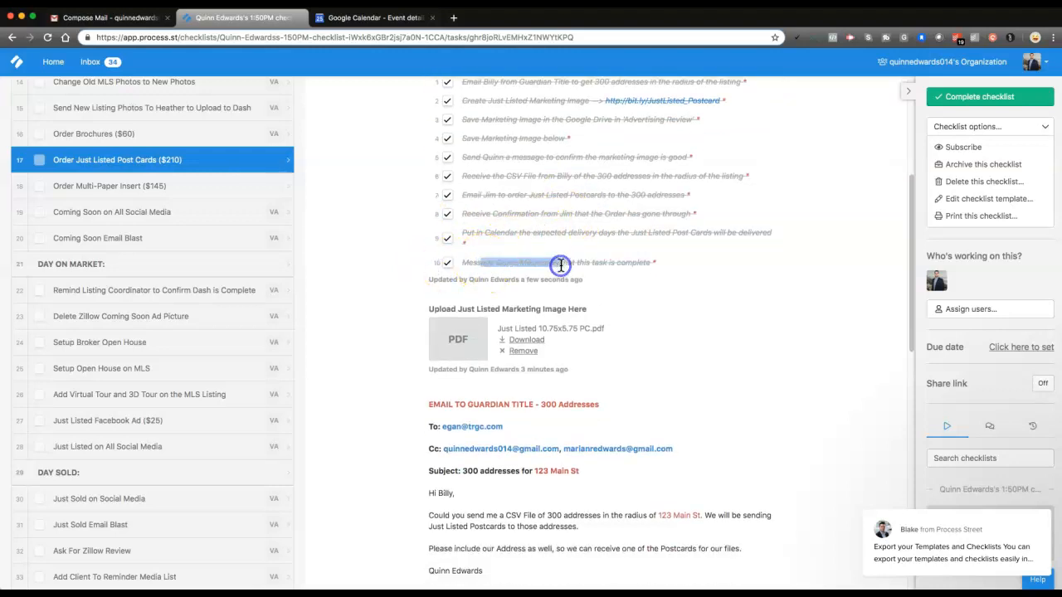
Start a comment on the Order Just Listed Post Cards task that mentions both suggested team members
{"action": "scroll", "coordinate": [581, 247], "scroll_direction": "down", "scroll_amount": 10}
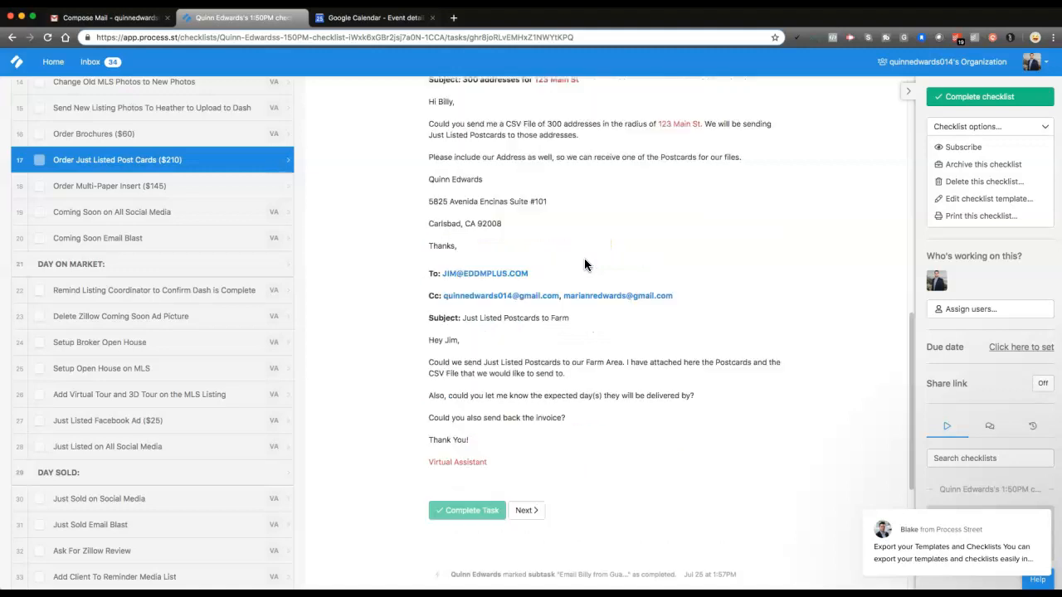
{"action": "left_click", "coordinate": [485, 512]}
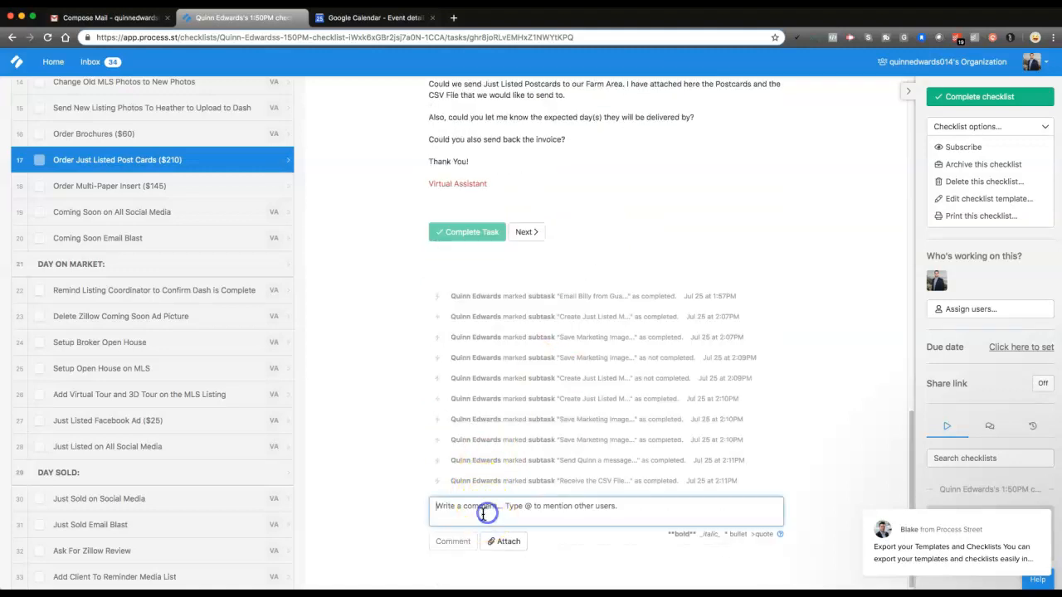
{"action": "type", "text": "@"}
{"action": "left_click", "coordinate": [494, 524]}
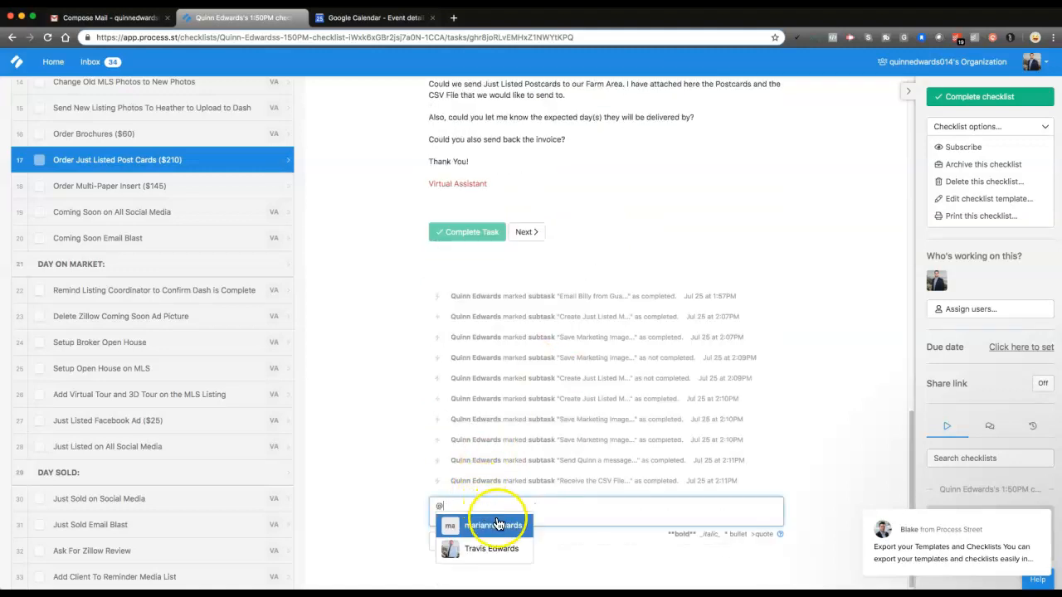
{"action": "type", "text": "@g"}
{"action": "key", "text": "BackSpace"}
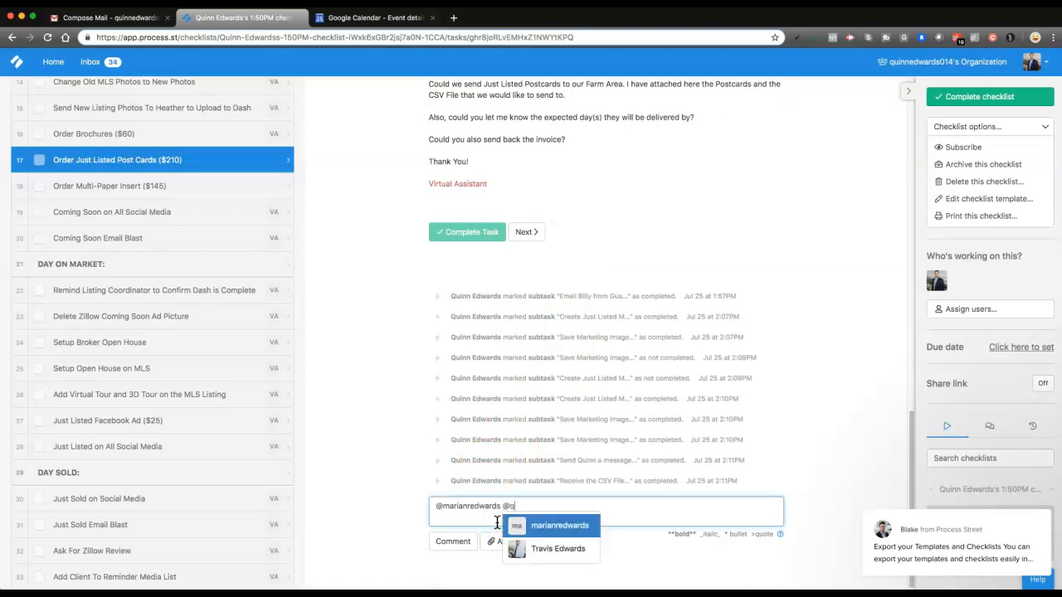
{"action": "key", "text": "BackSpace"}
{"action": "type", "text": "t"}
{"action": "key", "text": "Return"}
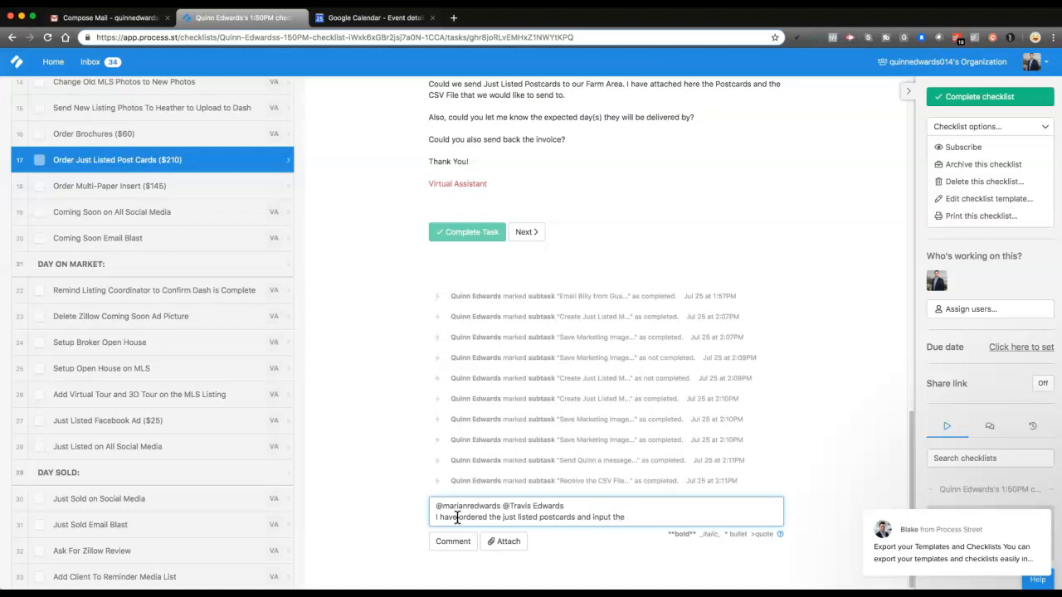
Write "I have ordered the just listed postcards and input the delivery dates in the calendar." below the mentions and post the comment
{"action": "type", "text": "very dates in the calendar."}
{"action": "left_click", "coordinate": [453, 541]}
Mark the Order Just Listed Post Cards ($210) task as complete in the checklist's task list
{"action": "scroll", "coordinate": [379, 456], "scroll_direction": "up", "scroll_amount": 5}
{"action": "scroll", "coordinate": [390, 377], "scroll_direction": "up", "scroll_amount": 5}
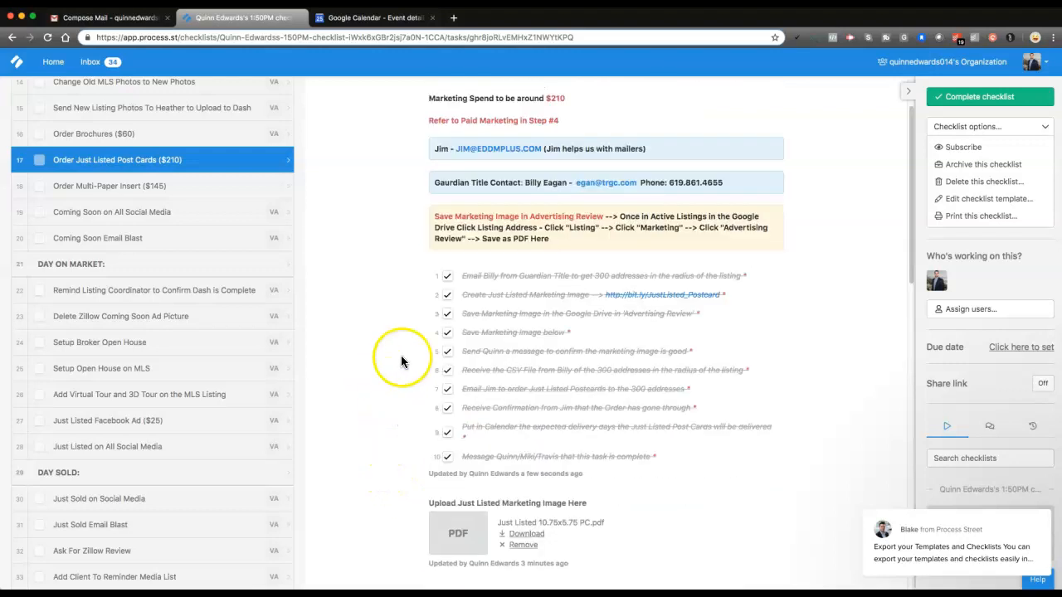
{"action": "left_click", "coordinate": [42, 162]}
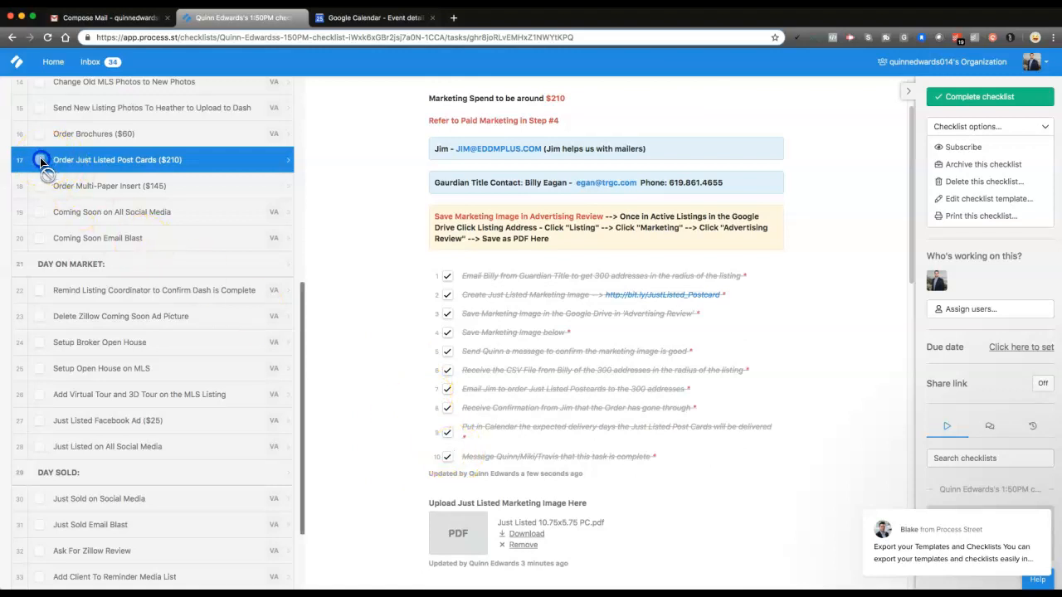